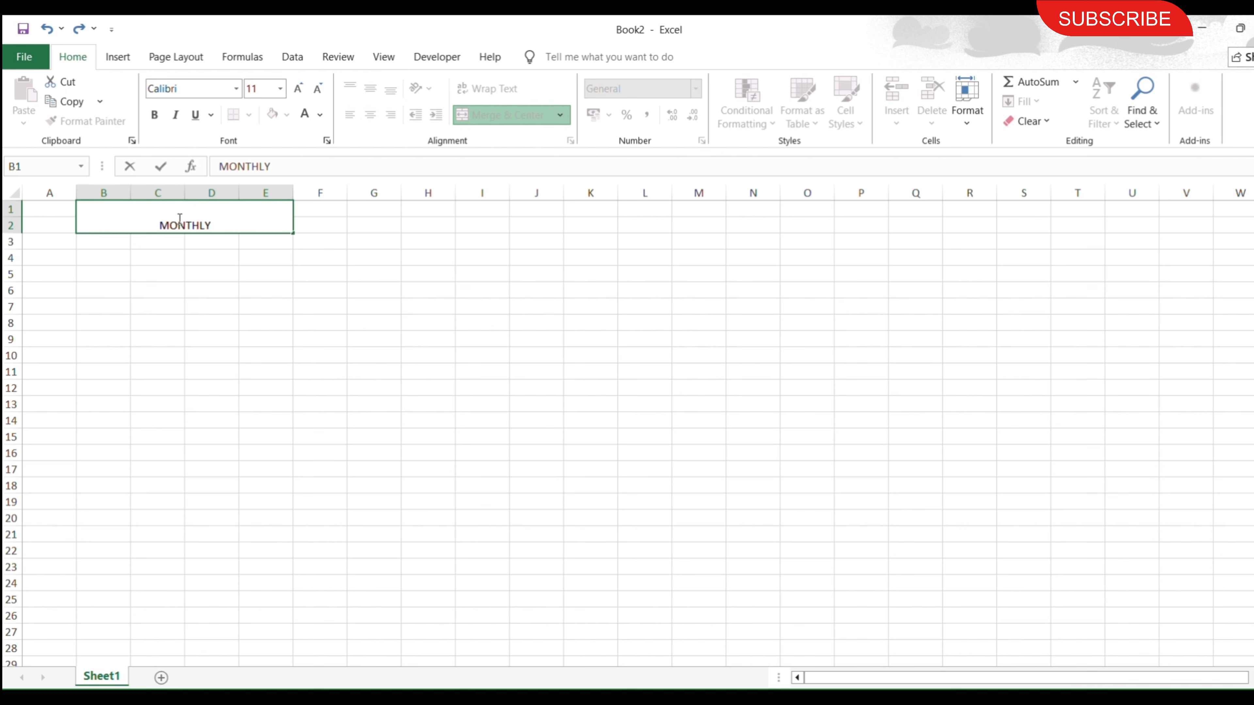
# Complete the title in the merged cell B1:E2 as MONTHLY EXPENSE TRACKER.
pyautogui.write('EXPENSE')
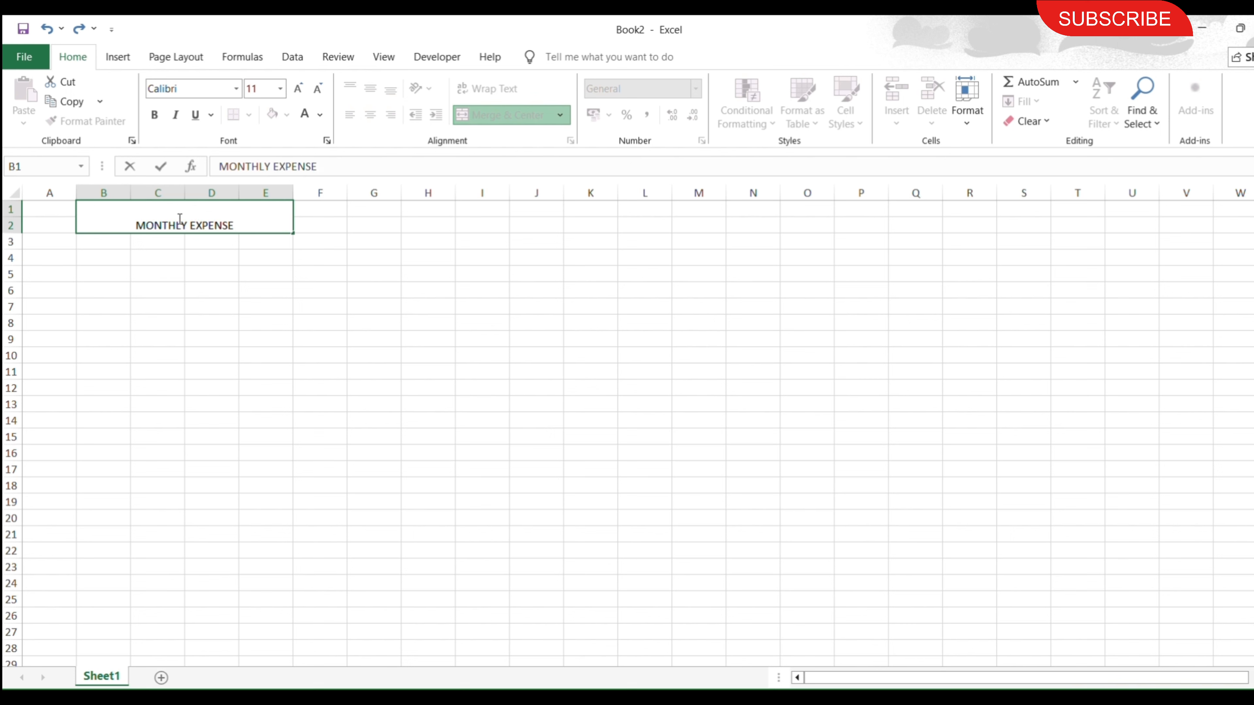
pyautogui.write(' TRACKER')
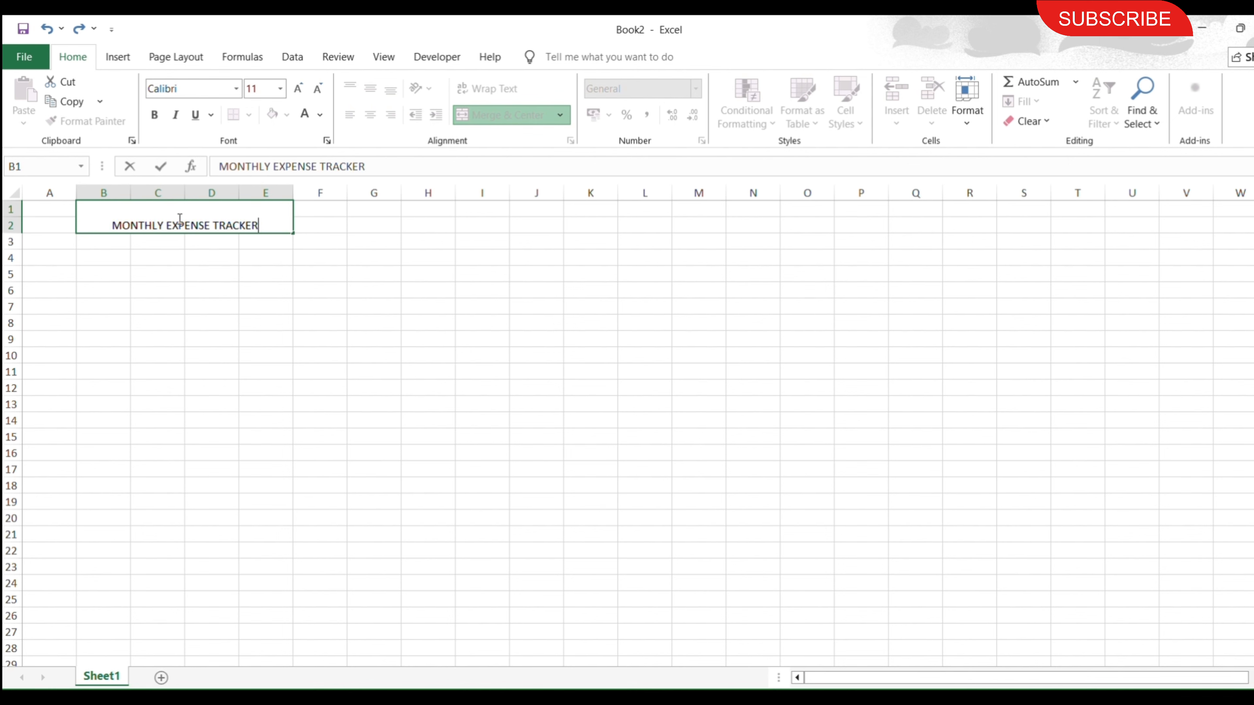
pyautogui.press('Return')
# Format the title as bold, 18 pt and vertically centred, and widen column E so the whole title fits.
pyautogui.click(179, 218)
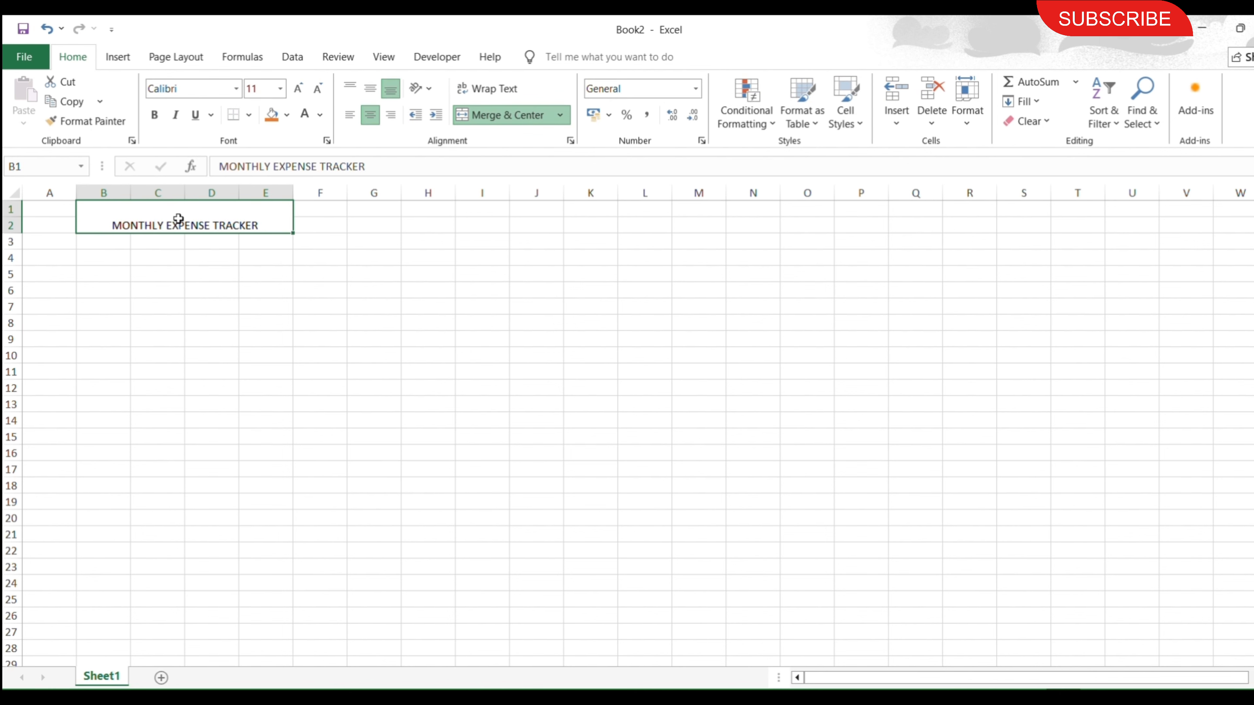
pyautogui.click(299, 89)
pyautogui.click(299, 88)
pyautogui.click(299, 89)
pyautogui.click(299, 89)
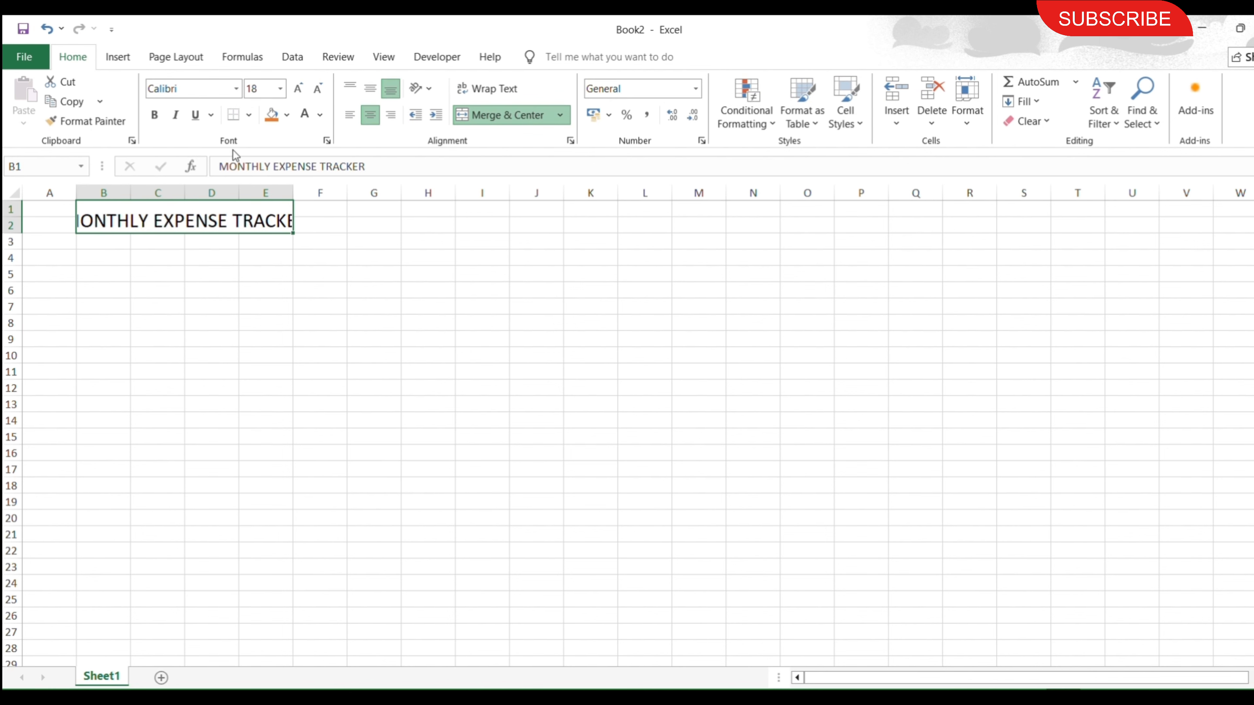
pyautogui.click(154, 114)
pyautogui.moveTo(294, 194); pyautogui.dragTo(356, 194)
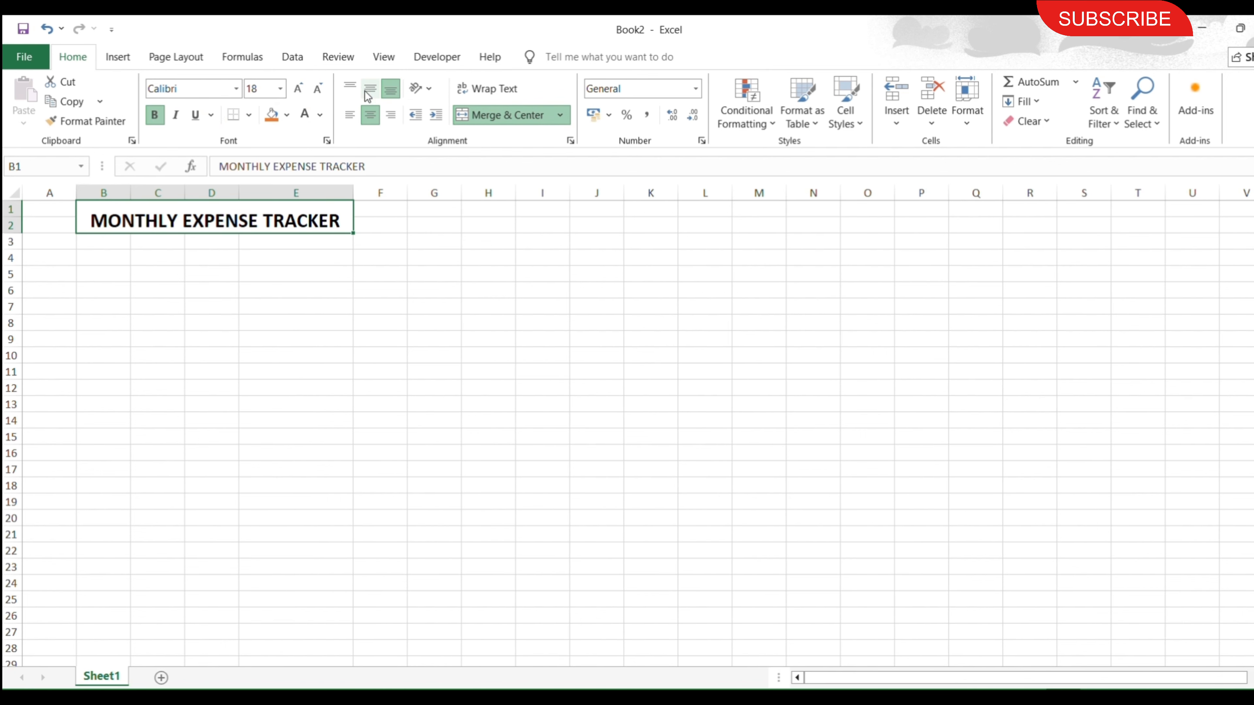
# Enter the headers DATE, PARTICULAR, CATEGORY and AMOUNT in B3:E3, and widen column C to fit its header.
pyautogui.click(115, 241)
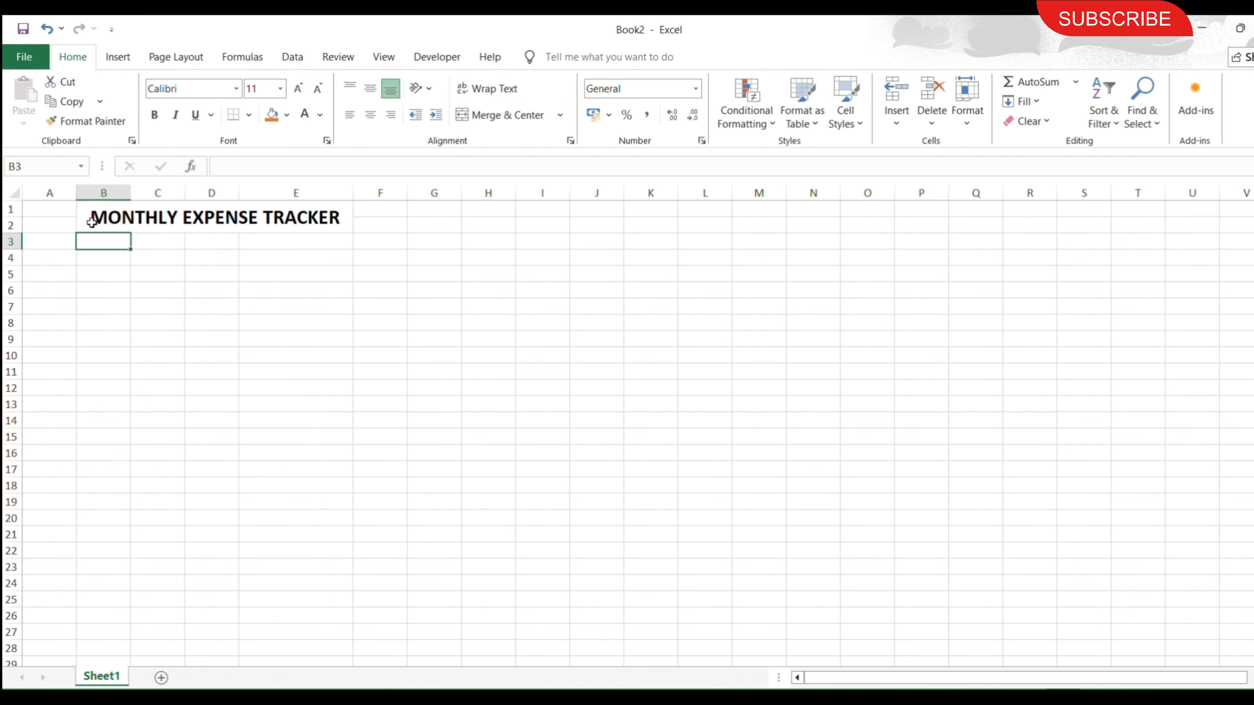
pyautogui.write('DATE')
pyautogui.press('Tab')
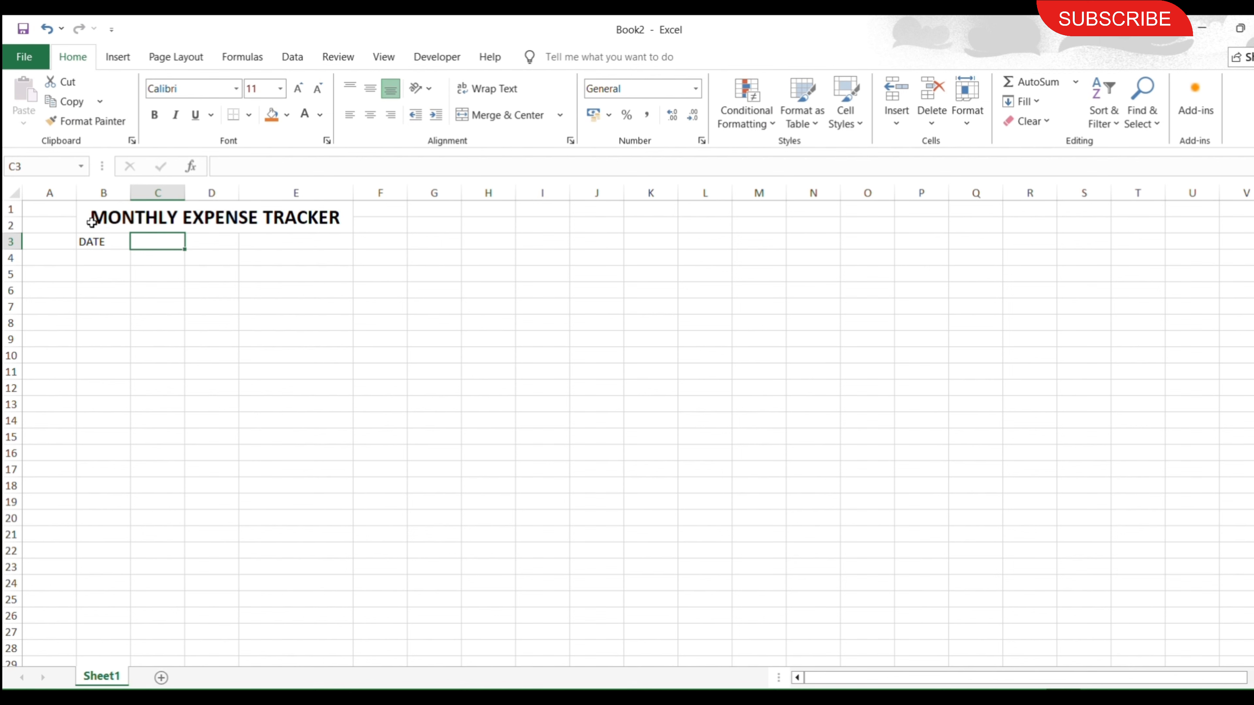
pyautogui.write('PARTICULAR')
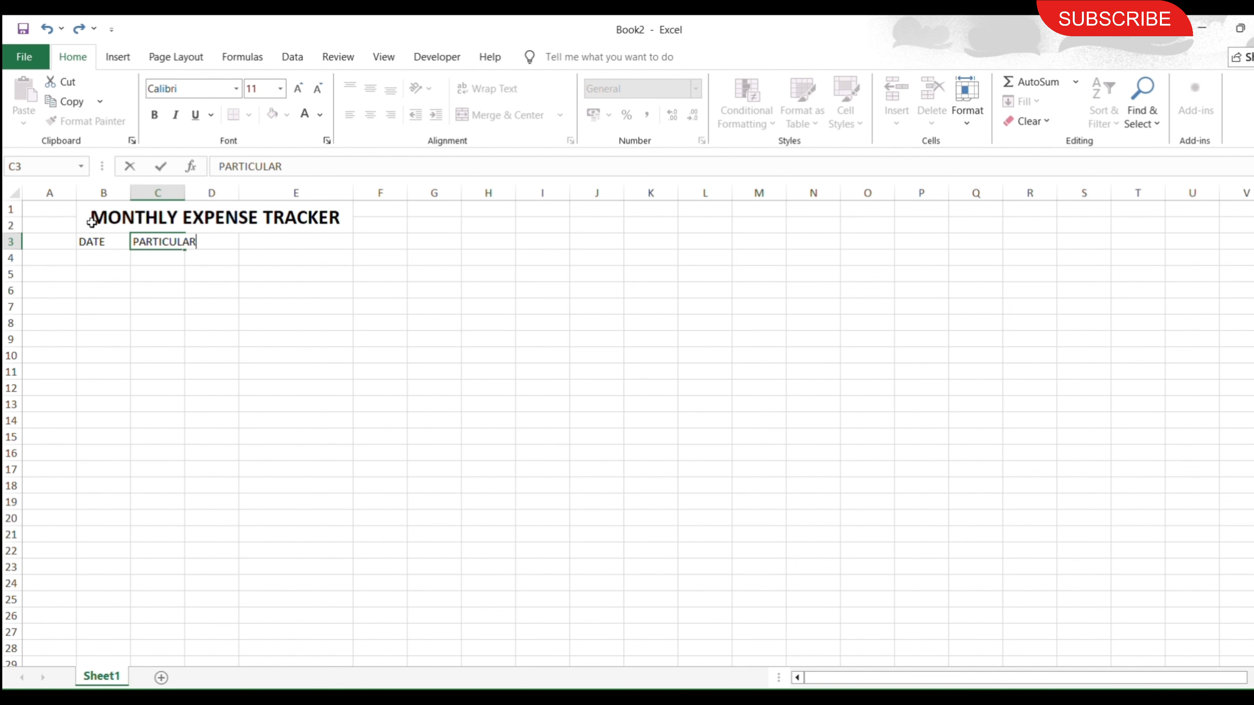
pyautogui.press('Tab')
pyautogui.write('C')
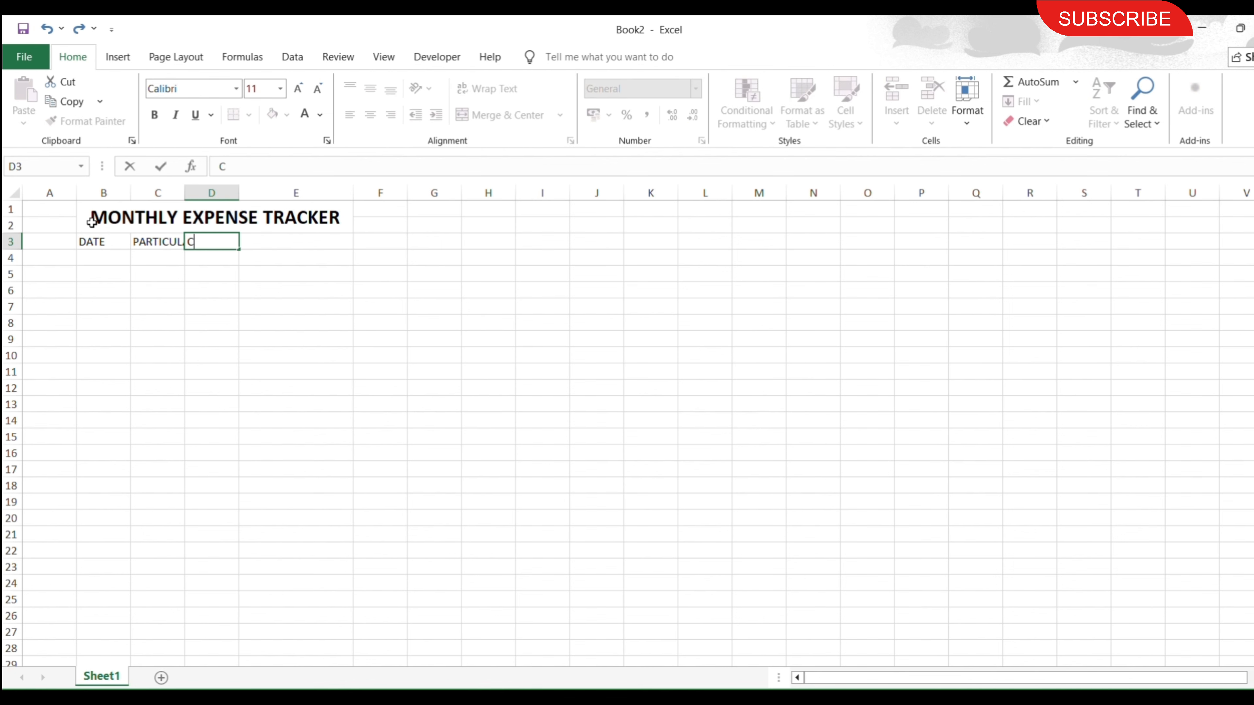
pyautogui.write('ATEGORY')
pyautogui.press('Tab')
pyautogui.write('AM')
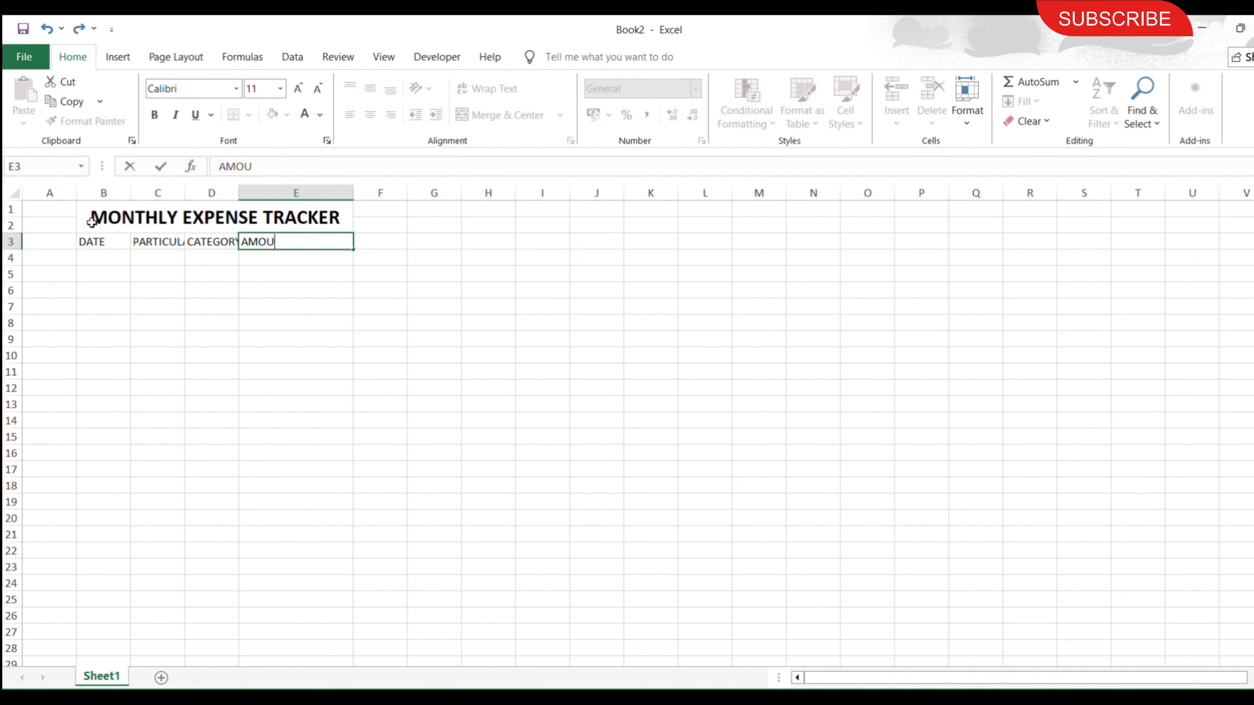
pyautogui.hotkey('shift', 'Tab')
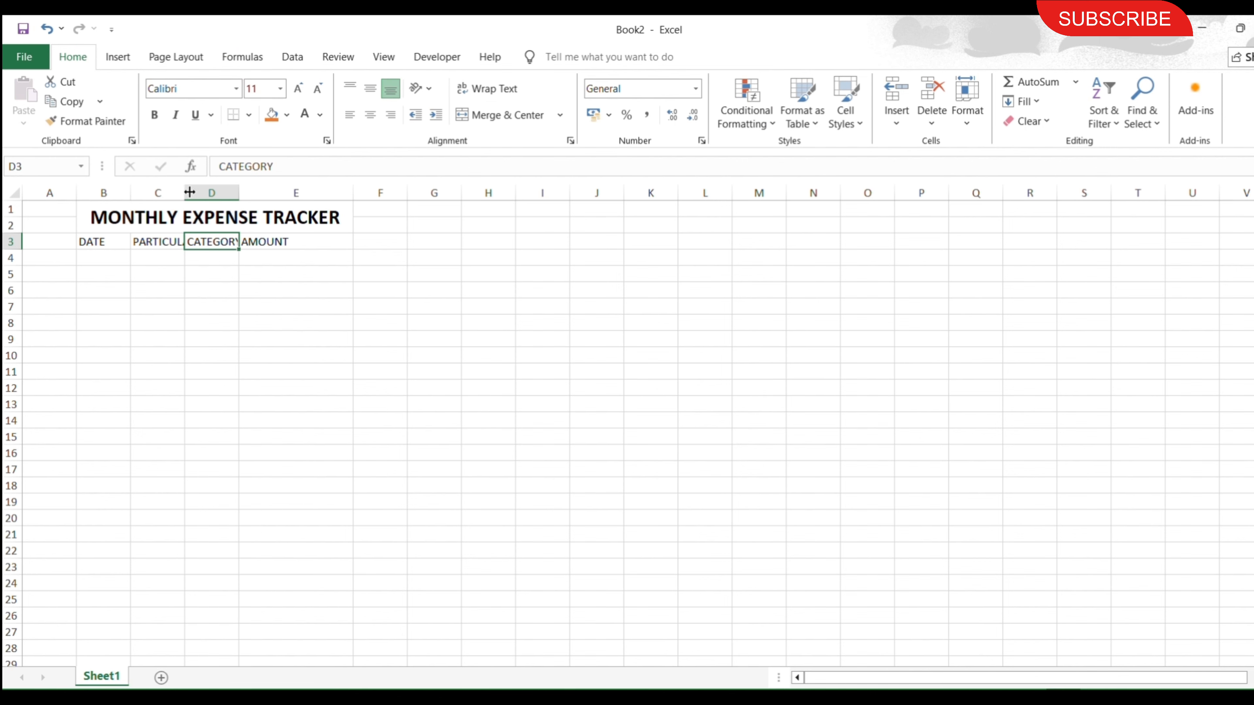
pyautogui.moveTo(189, 192); pyautogui.dragTo(278, 192)
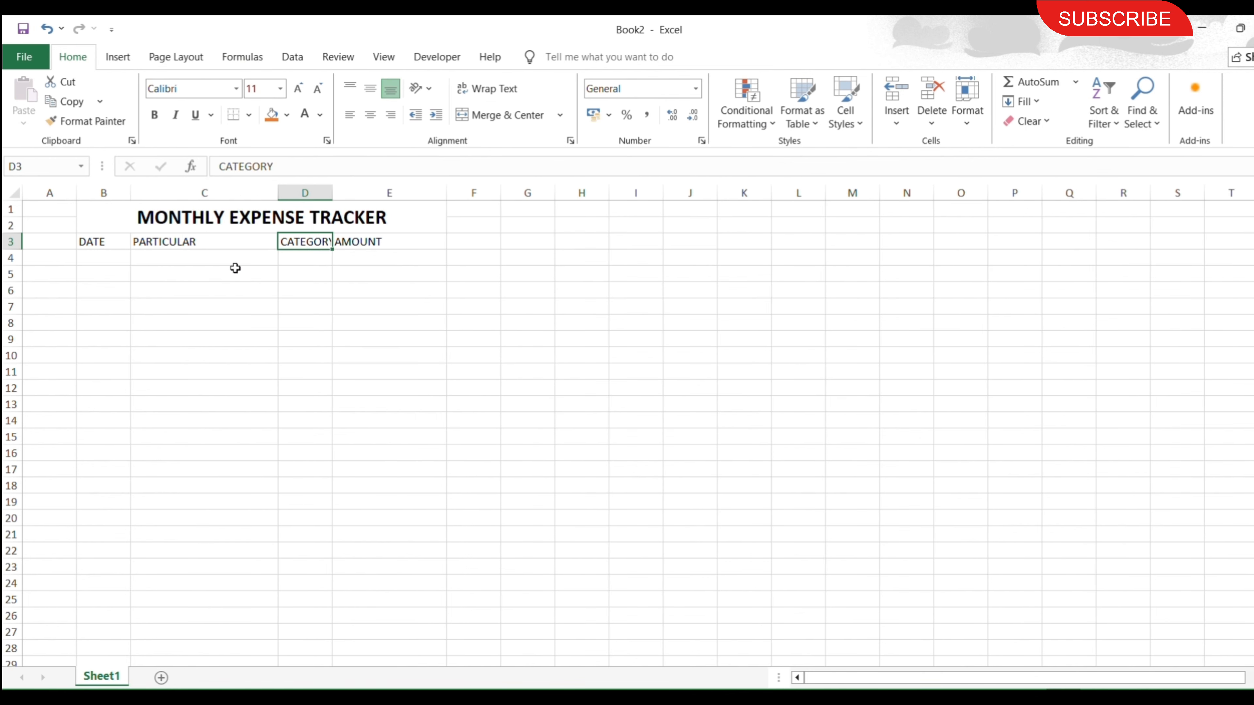
# Enter the date 01-08-2025 in B4 and fill the daily date series down to B20.
pyautogui.click(114, 259)
pyautogui.write('01-08-2025')
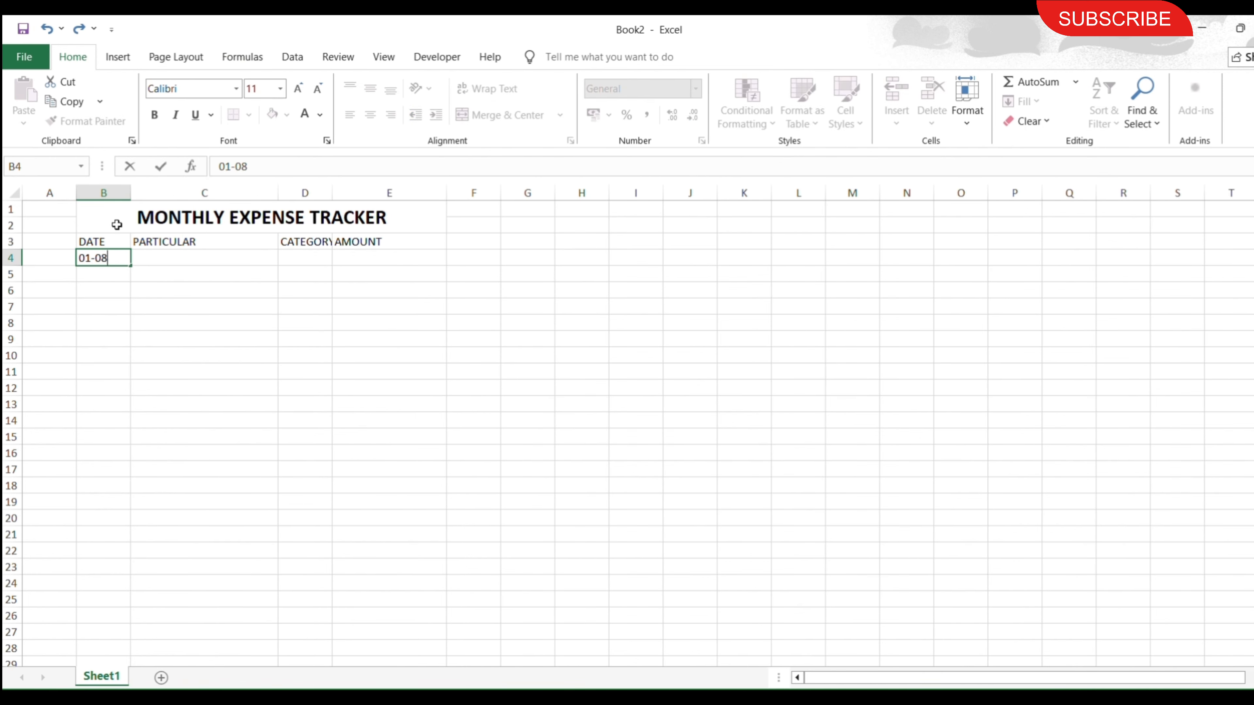
pyautogui.press('Return')
pyautogui.press('Up')
pyautogui.moveTo(139, 266); pyautogui.dragTo(133, 524)
# Fill in the 01-08-2025 row with ELECTRICITY BILL, category UTILITY and amount 1258.
pyautogui.click(190, 262)
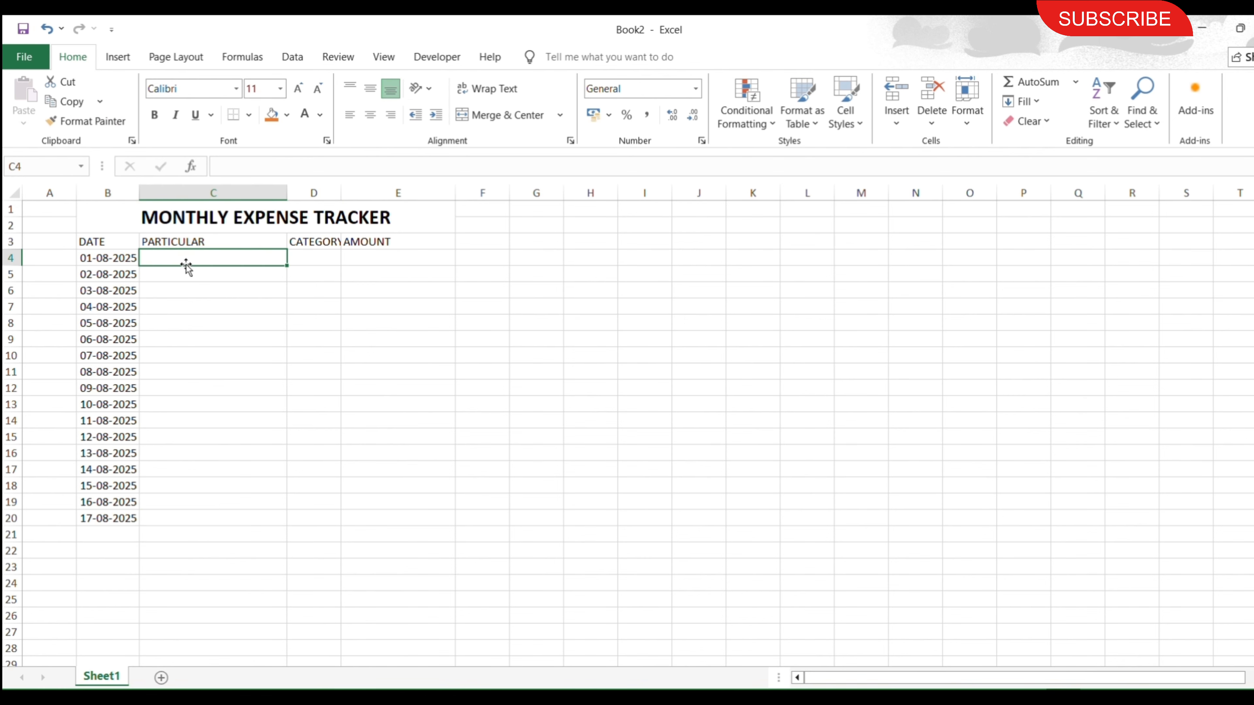
pyautogui.write('ELECTRICITY BILL')
pyautogui.press('Tab')
pyautogui.write('UTILITY')
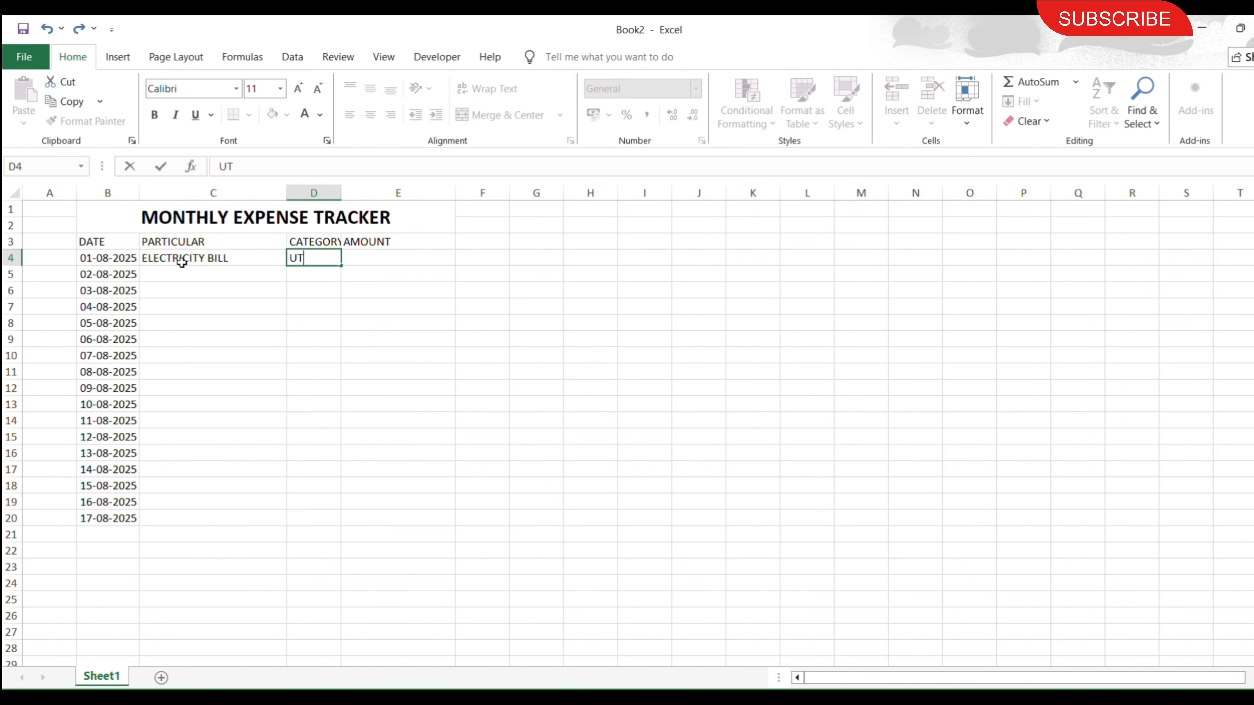
pyautogui.press('Tab')
pyautogui.write('1258')
pyautogui.press('Return')
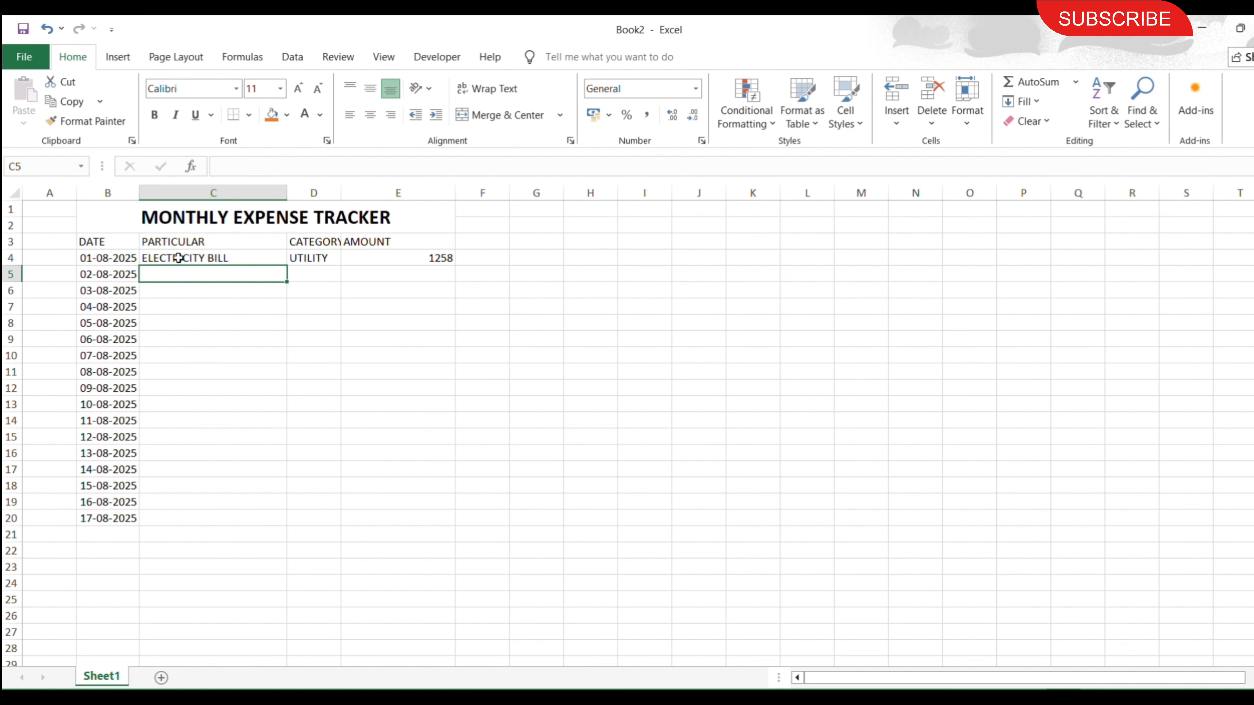
# Fill in the 02-08-2025 row with BREAKFAST, category FOOD and amount 50.
pyautogui.write('BREAKFAST')
pyautogui.press('Tab')
pyautogui.write('FOOD')
pyautogui.press('Tab')
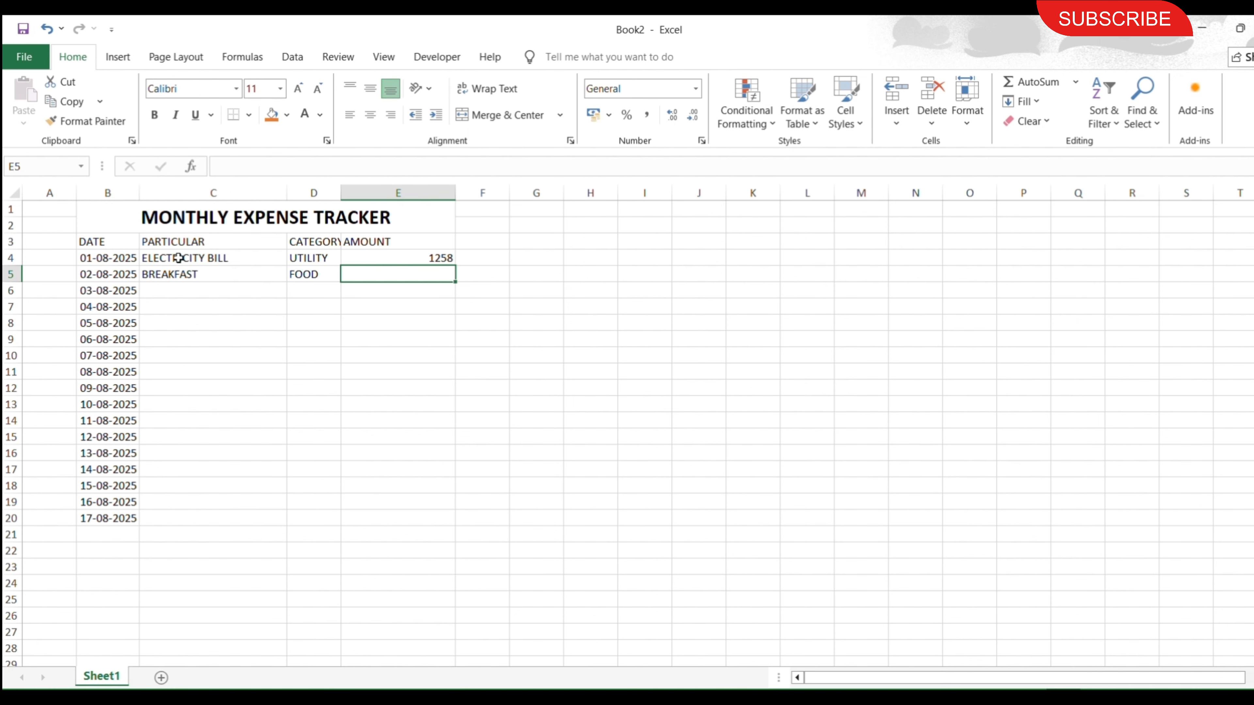
pyautogui.write('50')
pyautogui.press('Return')
# Fill in the 03-08-2025 row with GAS BILL, category UTILITY and amount 750.
pyautogui.write('GAS BILL')
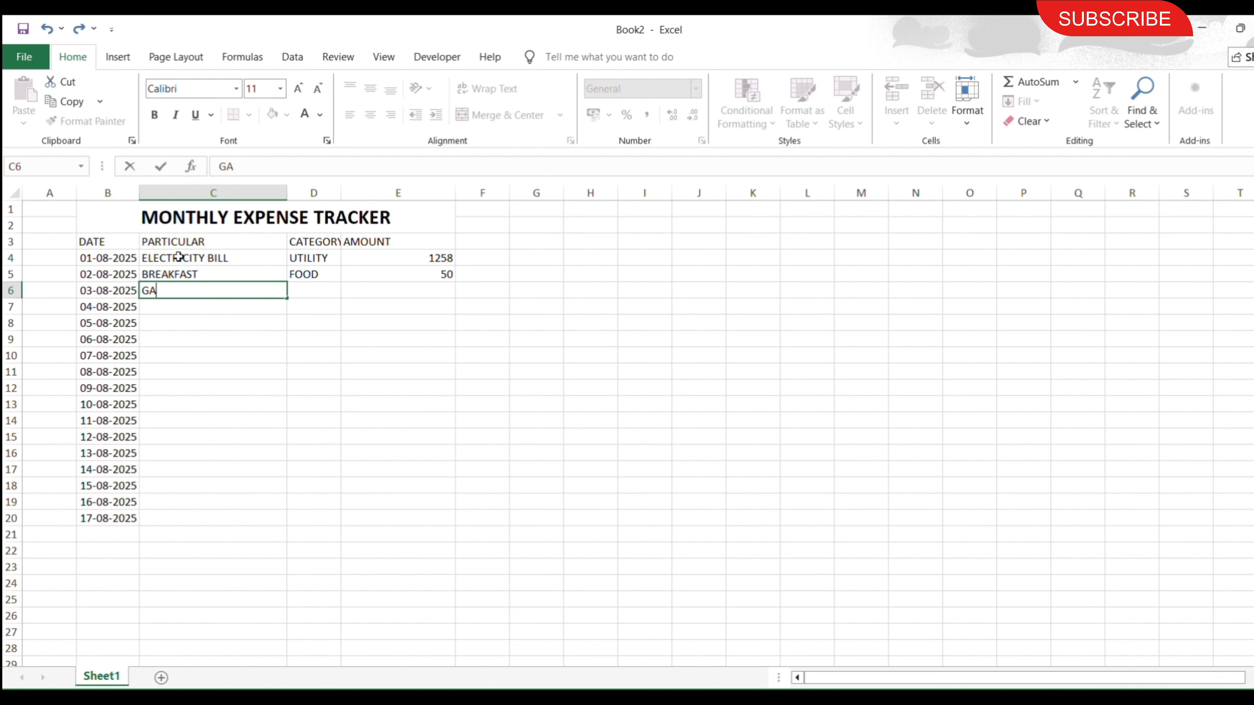
pyautogui.press('Tab')
pyautogui.write('UTILITY')
pyautogui.press('Tab')
pyautogui.write('750')
pyautogui.press('Return')
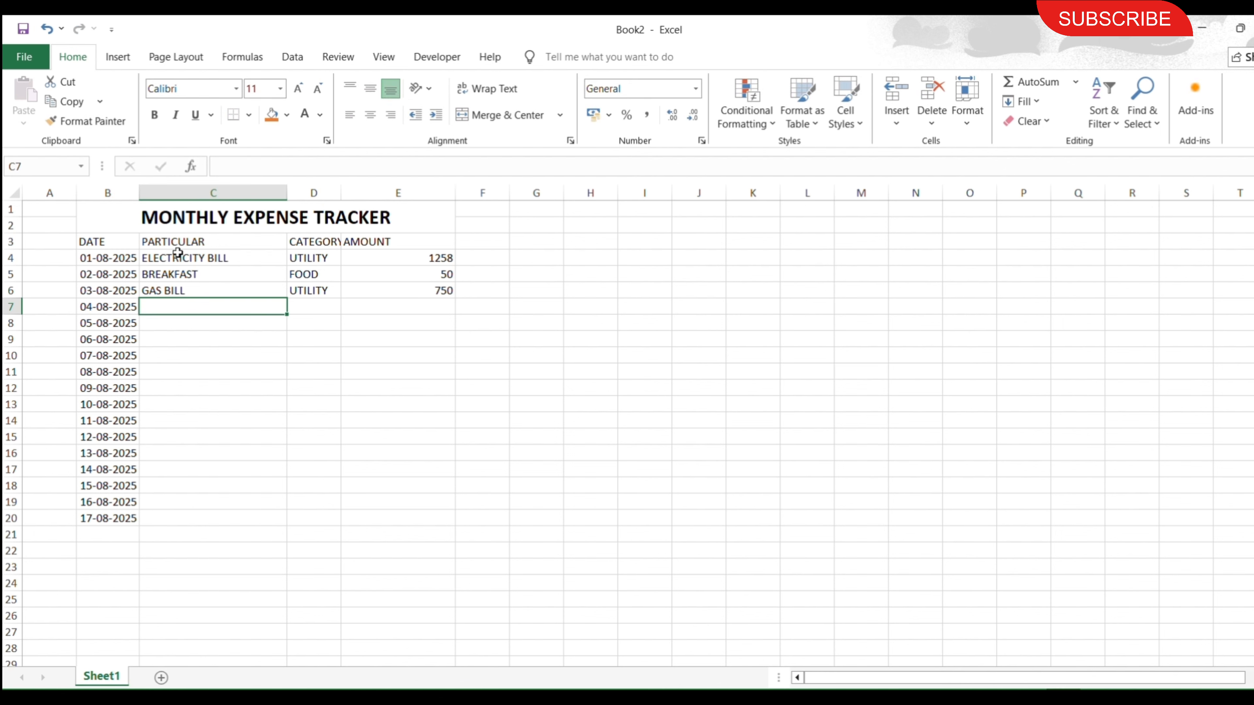
# Fill in the 04-08-2025 row with FEES, category TUTION FEES and amount 5000.
pyautogui.write('FEES')
pyautogui.press('Tab')
pyautogui.write('F')
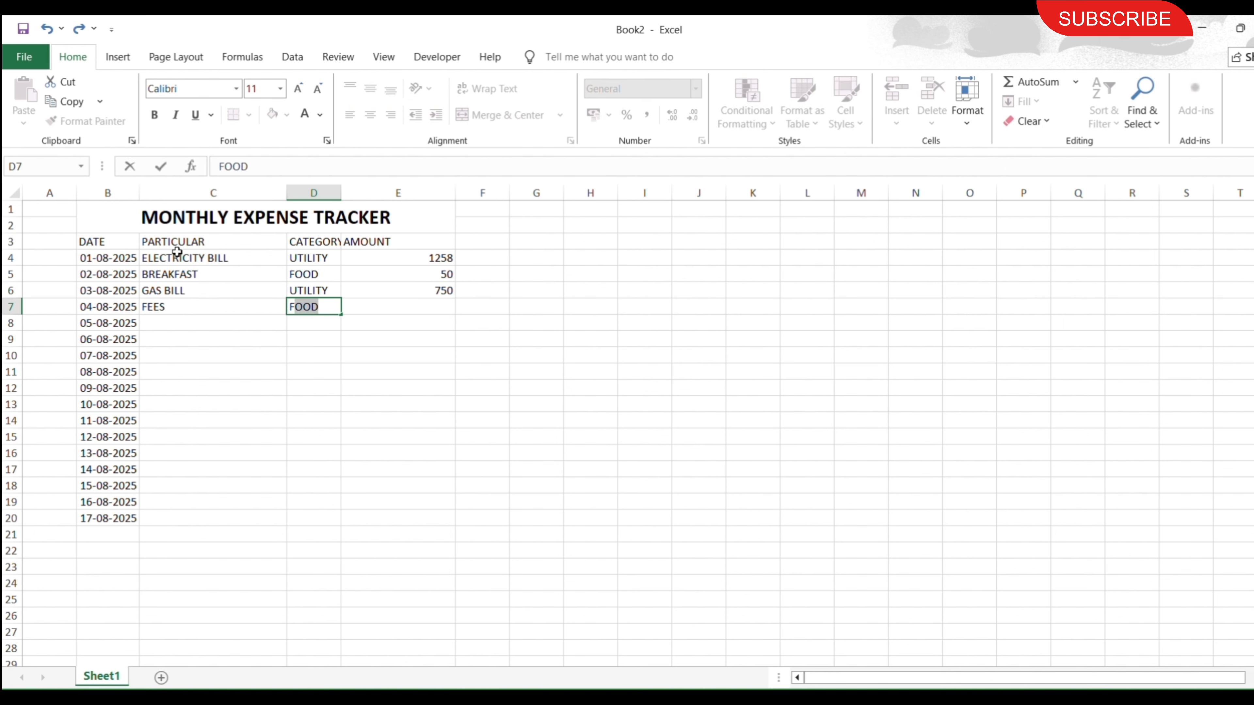
pyautogui.press('BackSpace')
pyautogui.press('BackSpace')
pyautogui.write('TUTION FEES')
pyautogui.press('Tab')
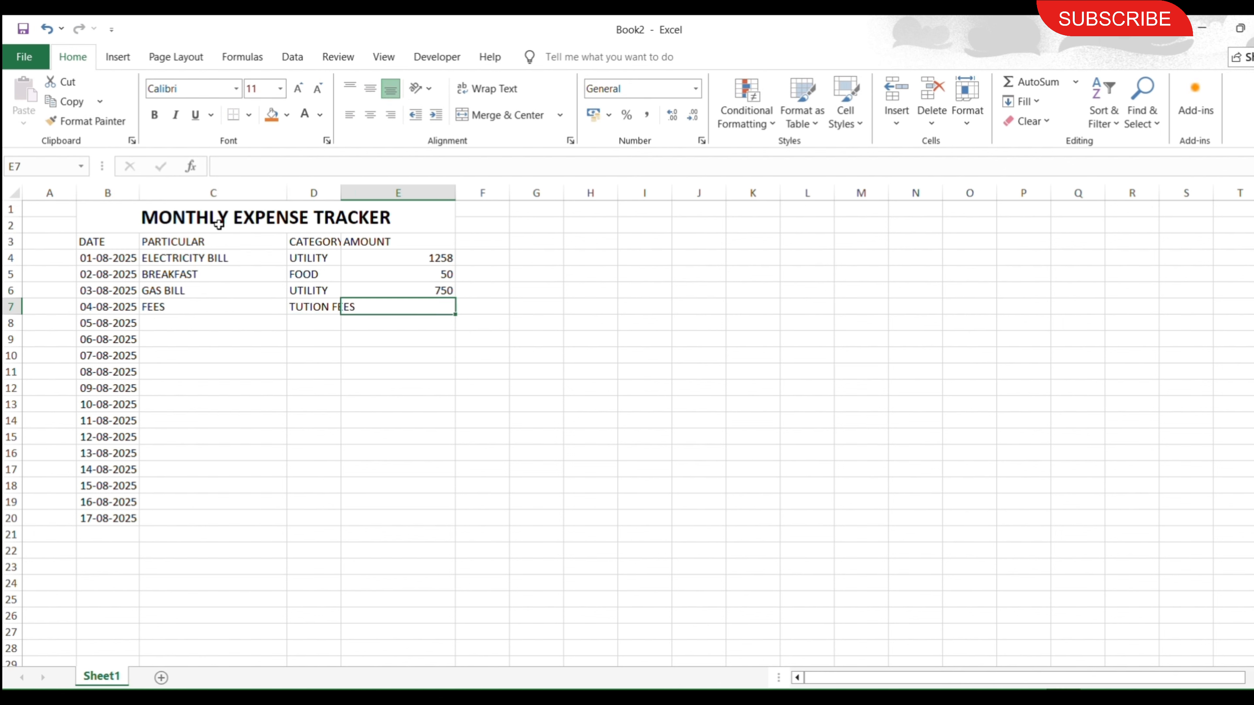
pyautogui.write('5000')
pyautogui.press('Return')
# Fill in the 05-08-2025 row with RECHARGE, category RECHARGE and amount 600.
pyautogui.write('RECHARGE')
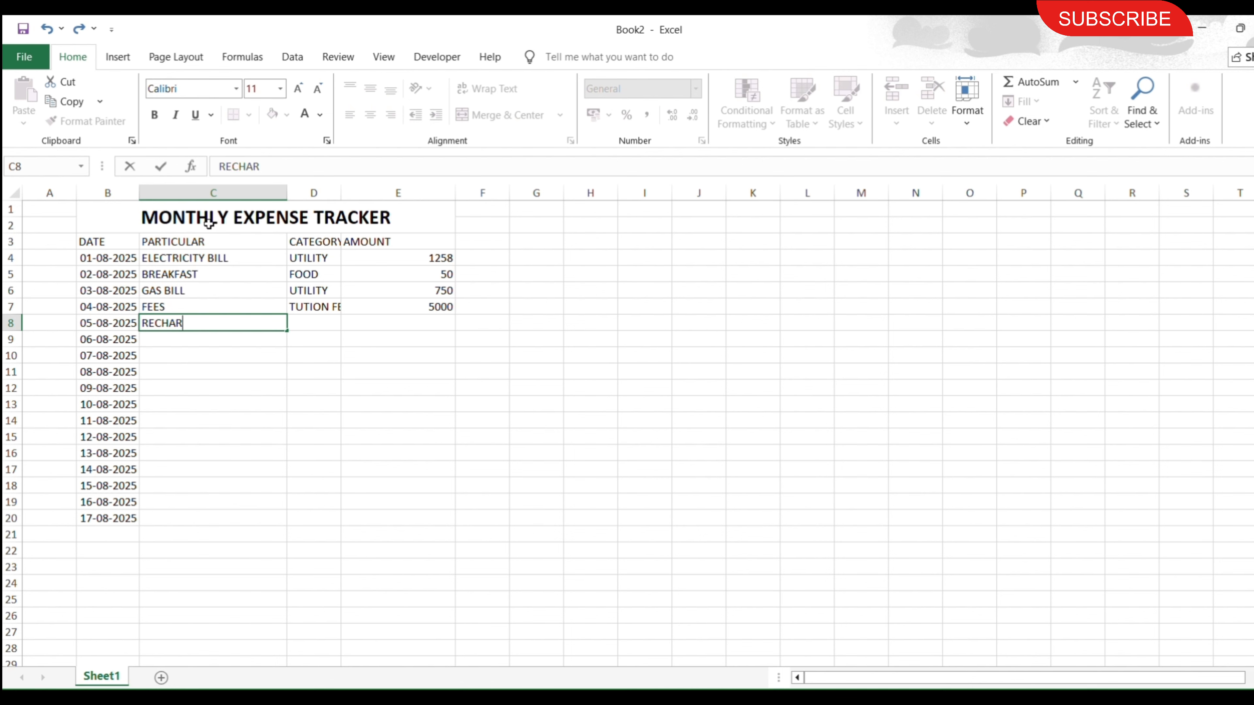
pyautogui.press('Tab')
pyautogui.write('RECHARGE')
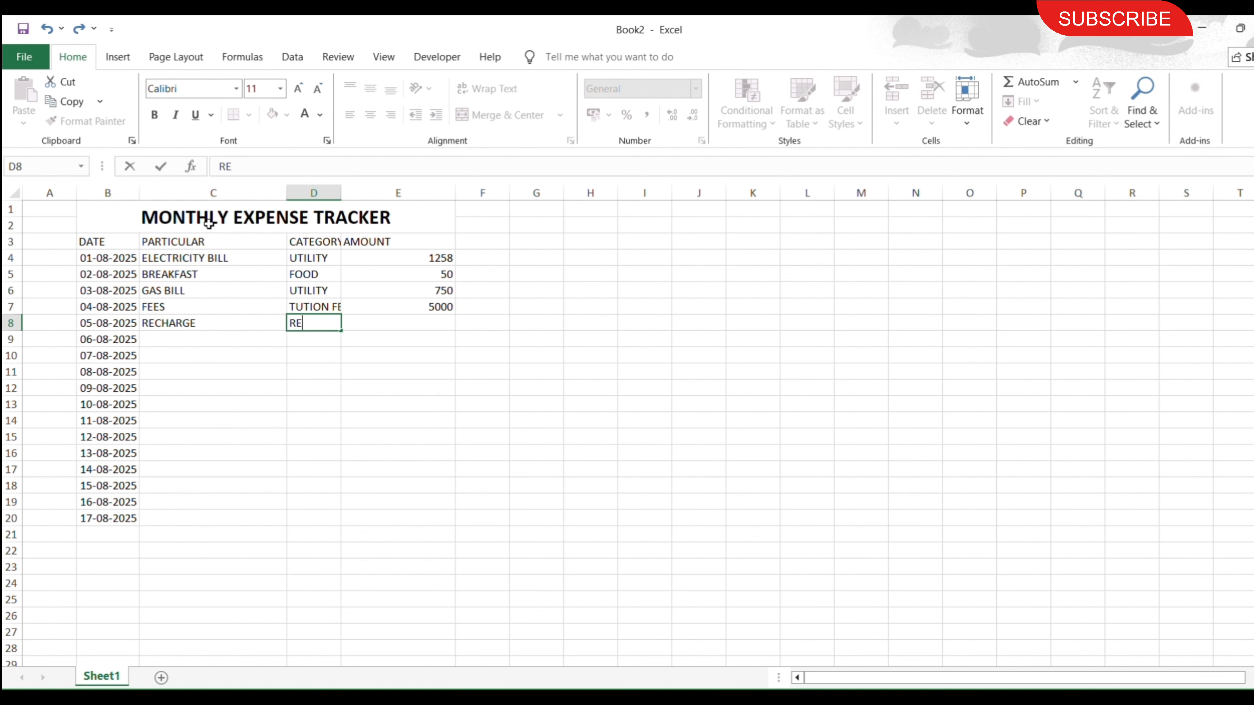
pyautogui.press('Tab')
pyautogui.write('600')
pyautogui.press('Return')
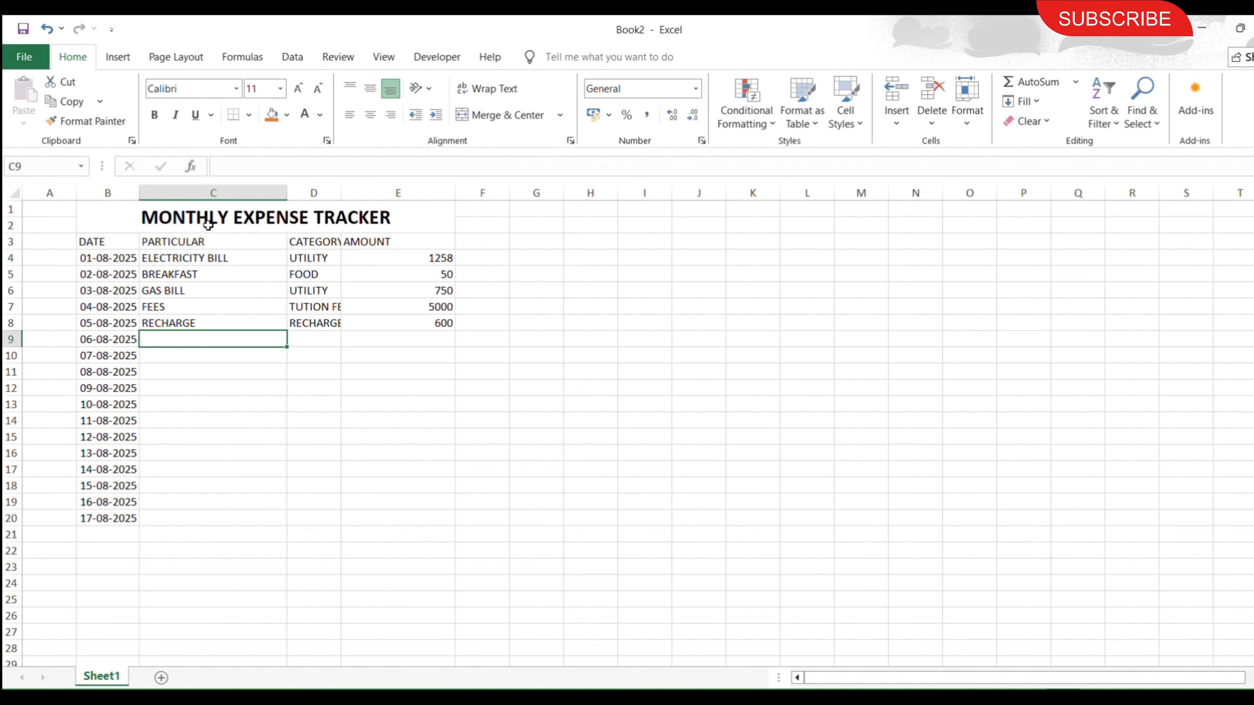
# Fill in the 06-08-2025 row with MOVIE TICKETS, category ENTERTAINMENT and amount 600.
pyautogui.write('MOVIE TICKETS')
pyautogui.press('Tab')
pyautogui.write('ENTERTAINMENT')
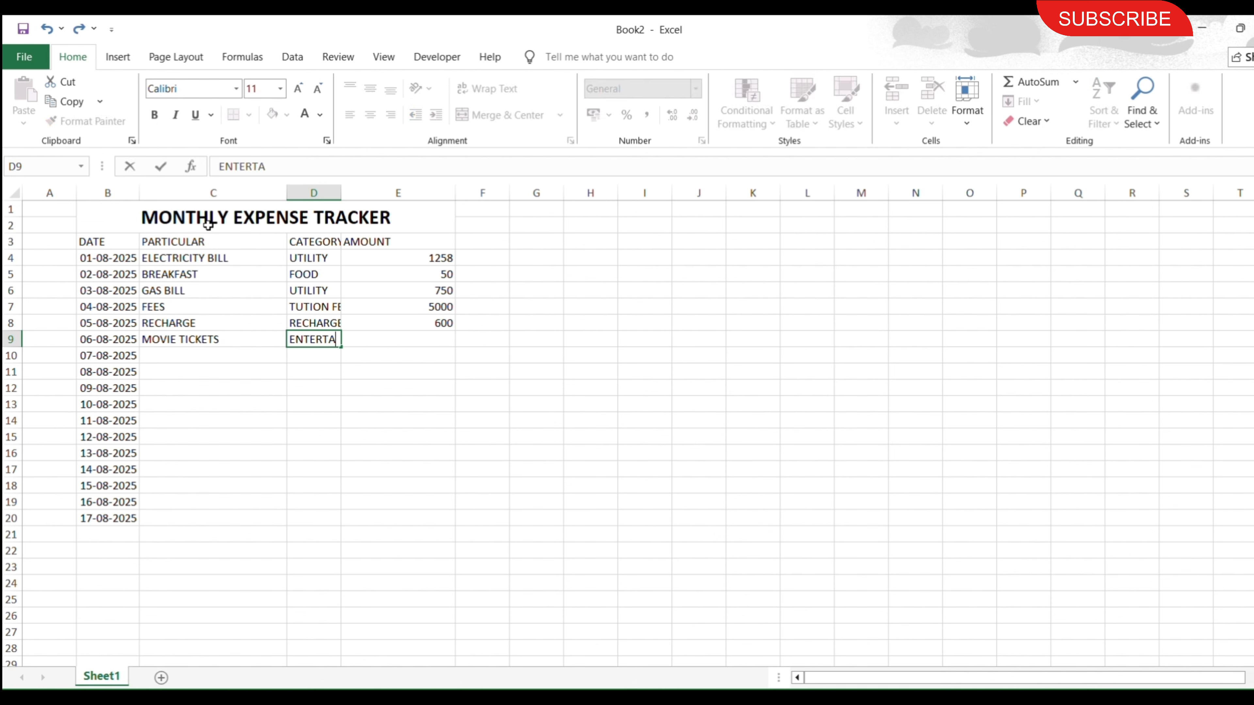
pyautogui.press('Tab')
pyautogui.write('600')
pyautogui.press('Return')
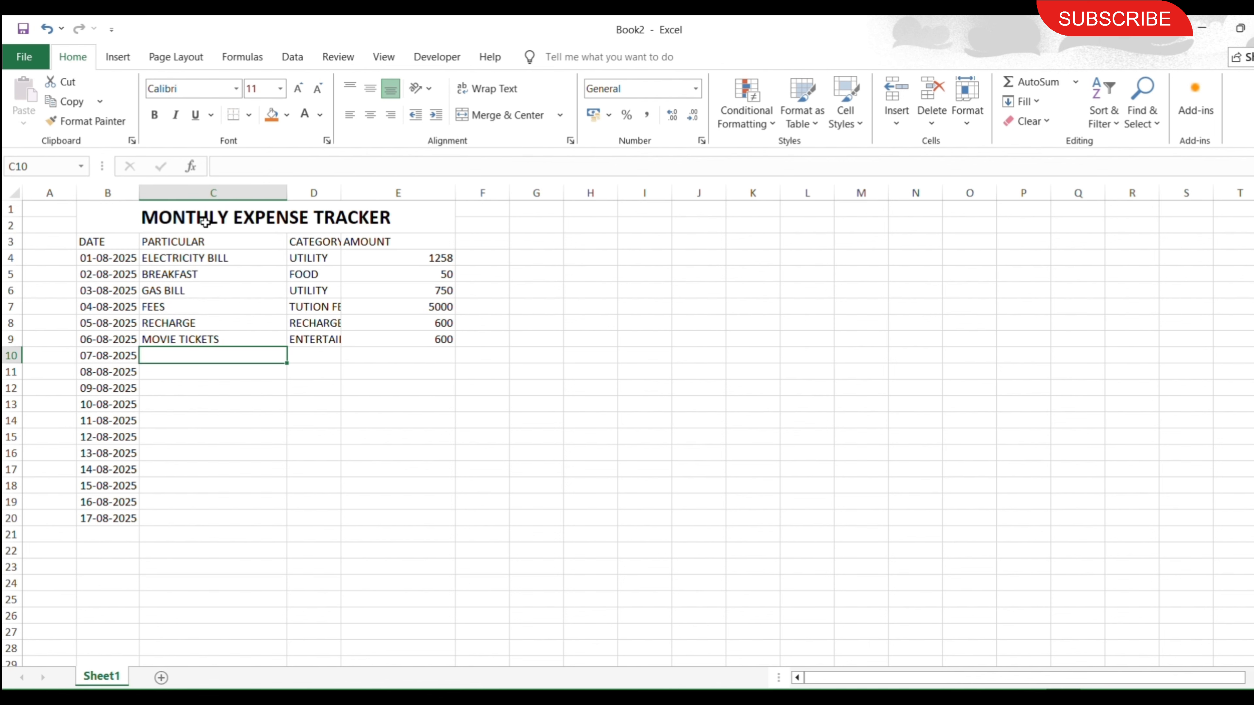
# Fill in the 07-08-2025 row with METRO TICKET, category TRAVELLING and amount 80.
pyautogui.write('METRO TICKET')
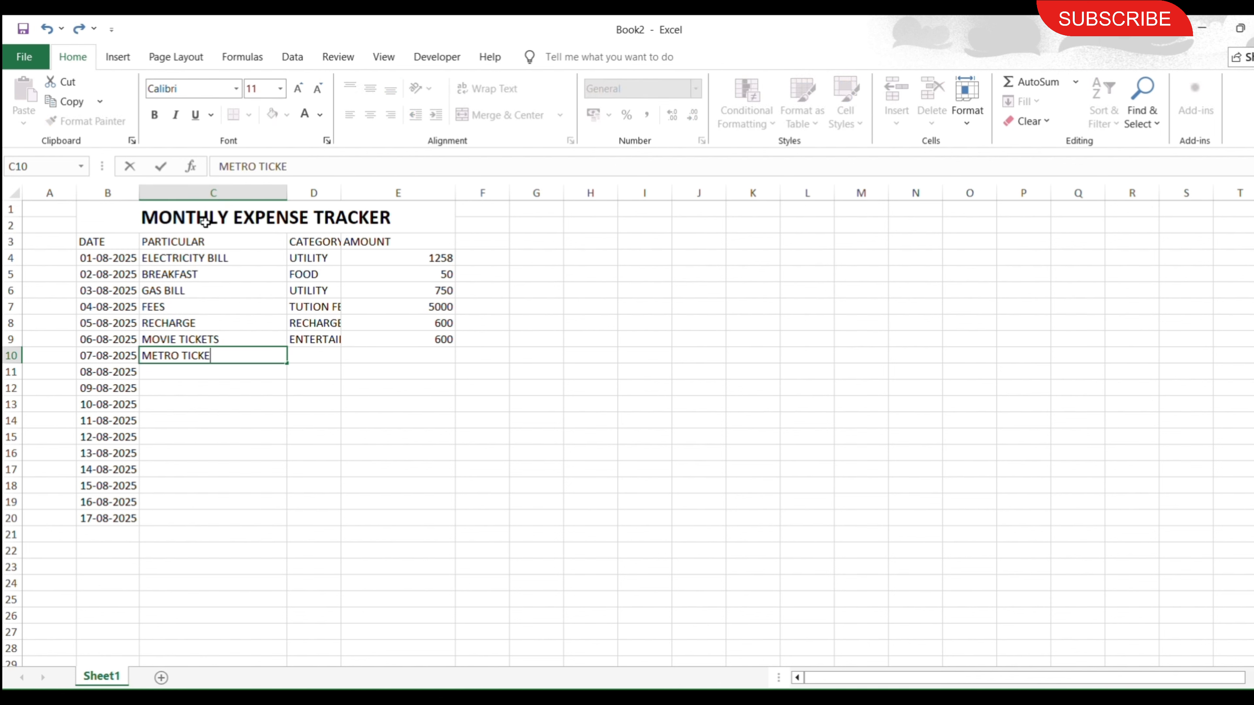
pyautogui.press('Tab')
pyautogui.write('TRAVELLING')
pyautogui.press('Tab')
pyautogui.write('80')
pyautogui.press('Return')
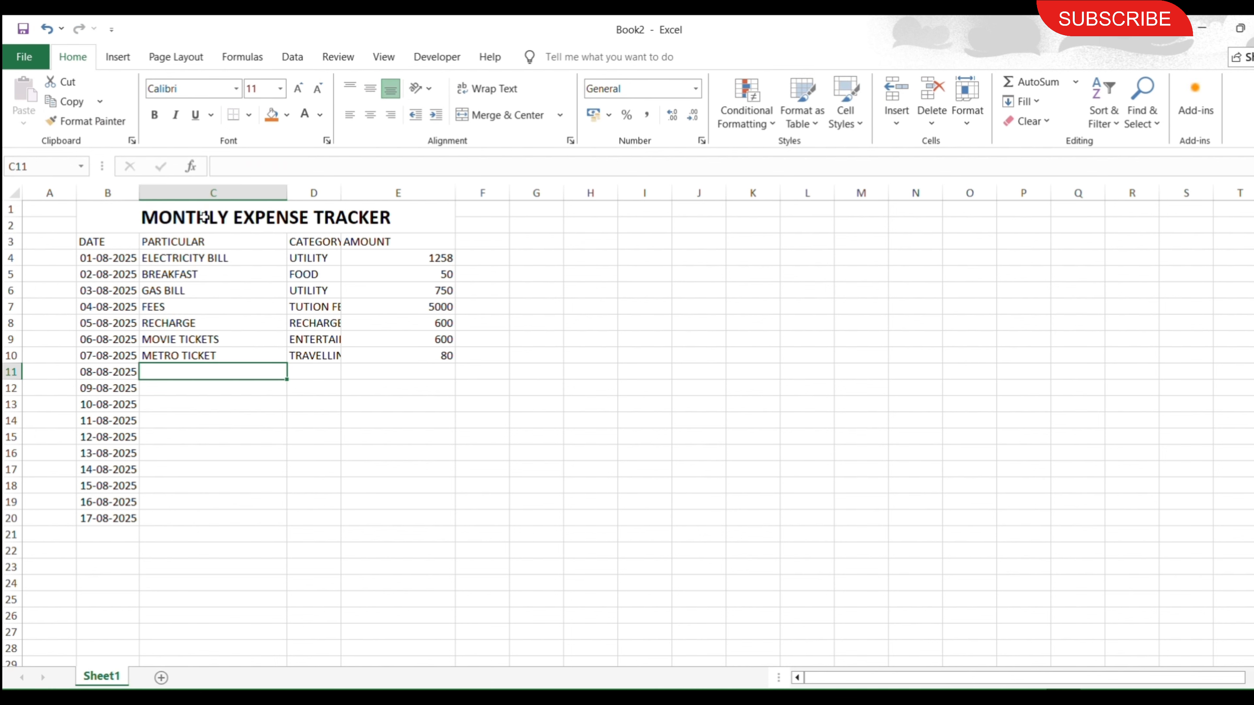
# Clear the unused dates from 08-08-2025 to 17-08-2025 in B11:B20.
pyautogui.moveTo(97, 372); pyautogui.dragTo(101, 518)
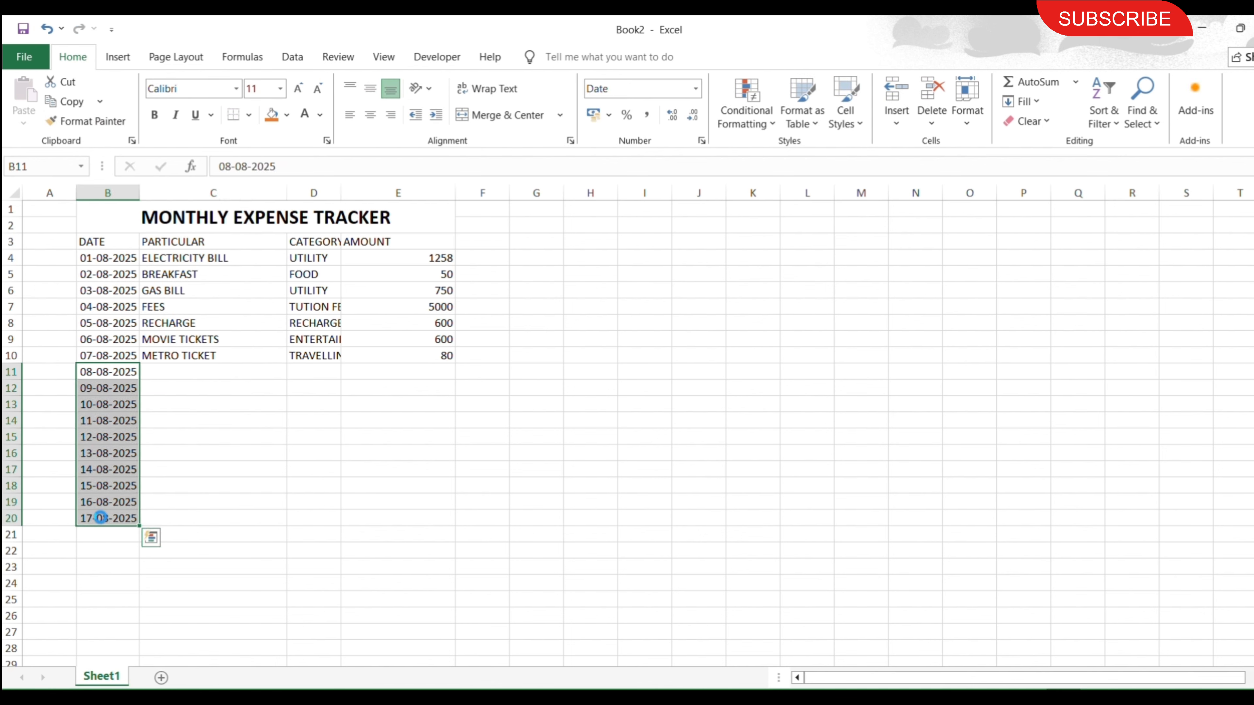
pyautogui.press('Delete')
pyautogui.click(154, 421)
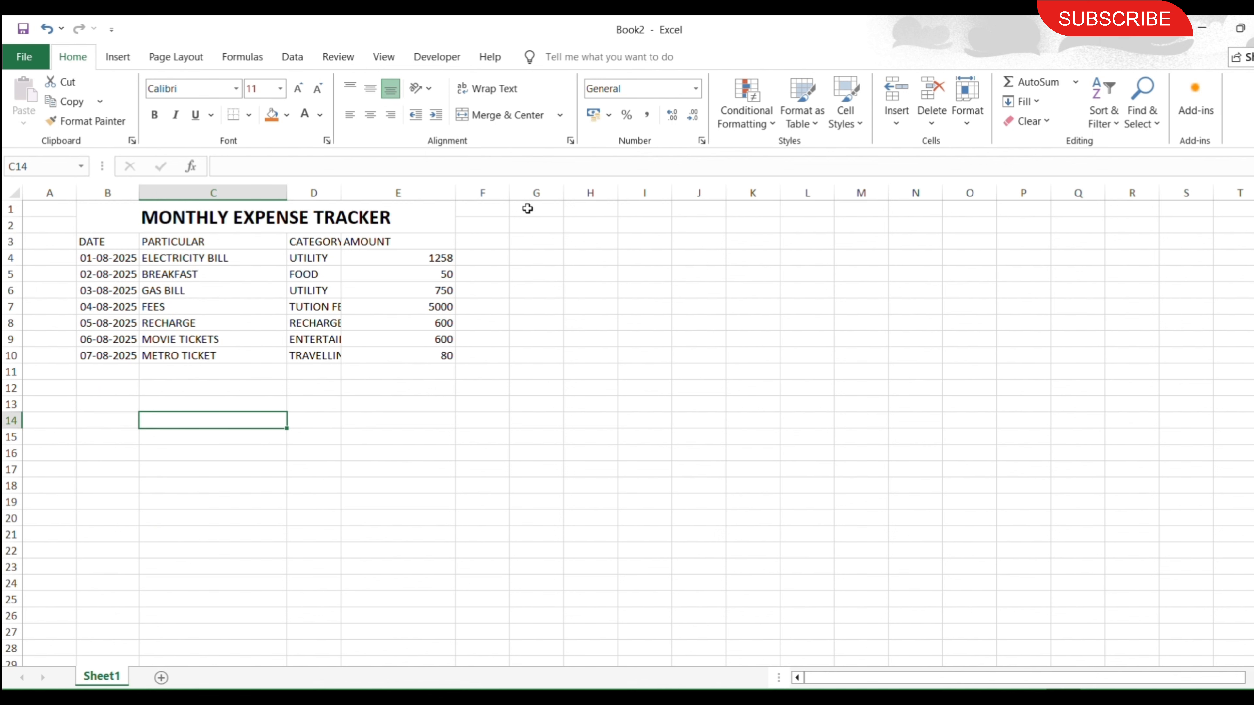
pyautogui.click(539, 206)
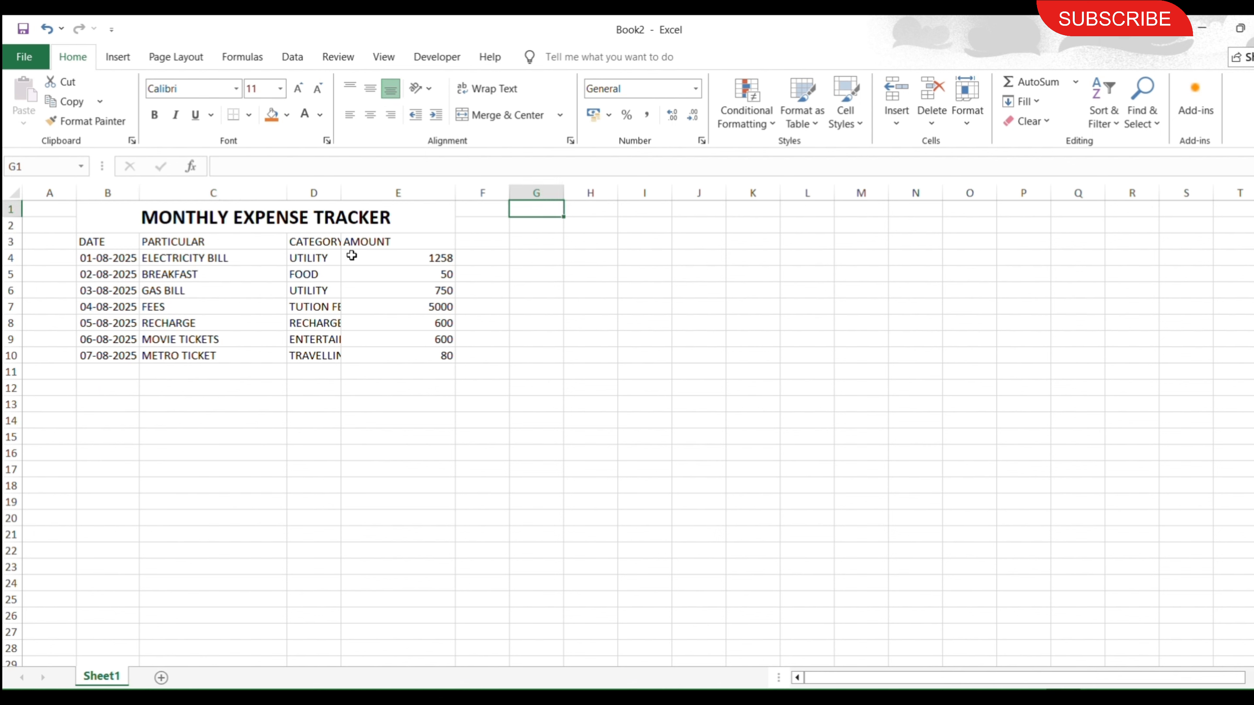
# Centre the contents of B3:E20 horizontally and auto-fit column D to its longest category.
pyautogui.moveTo(94, 245); pyautogui.dragTo(429, 512)
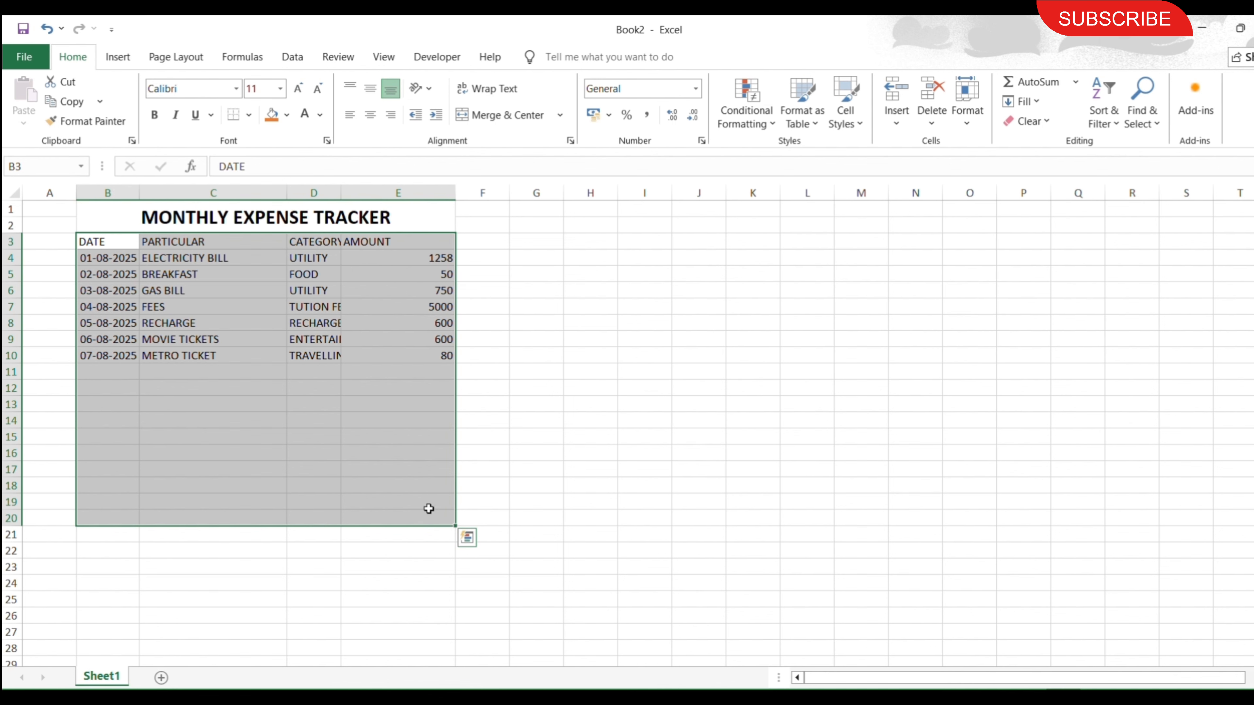
pyautogui.click(370, 114)
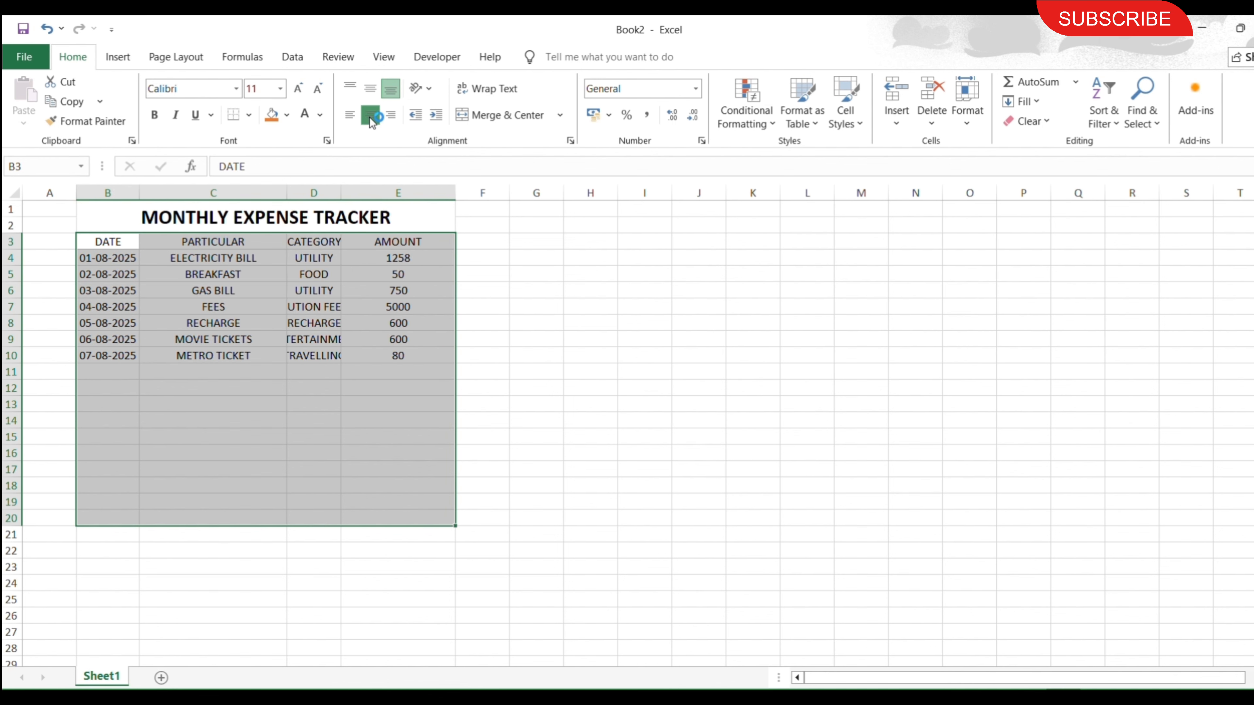
pyautogui.doubleClick(341, 192)
# Make the header row B3:E3 bold and increase its font by one size.
pyautogui.moveTo(124, 247); pyautogui.dragTo(438, 247)
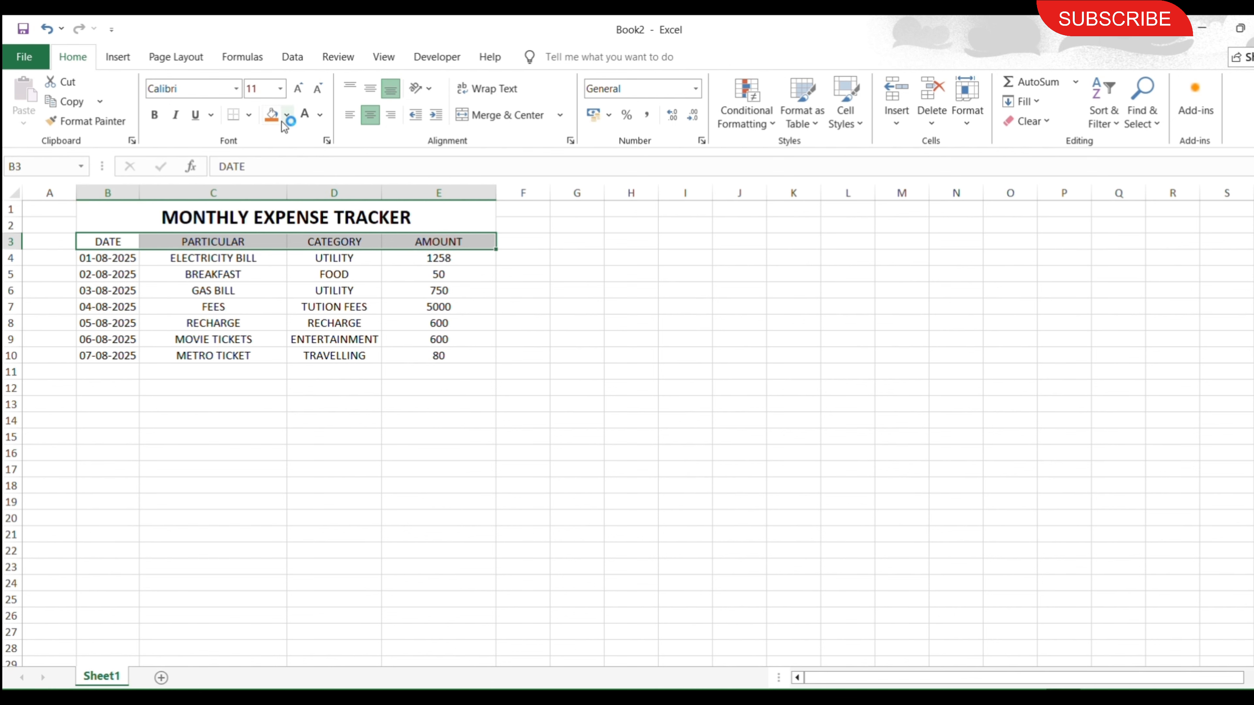
pyautogui.click(155, 114)
pyautogui.click(297, 88)
pyautogui.click(163, 340)
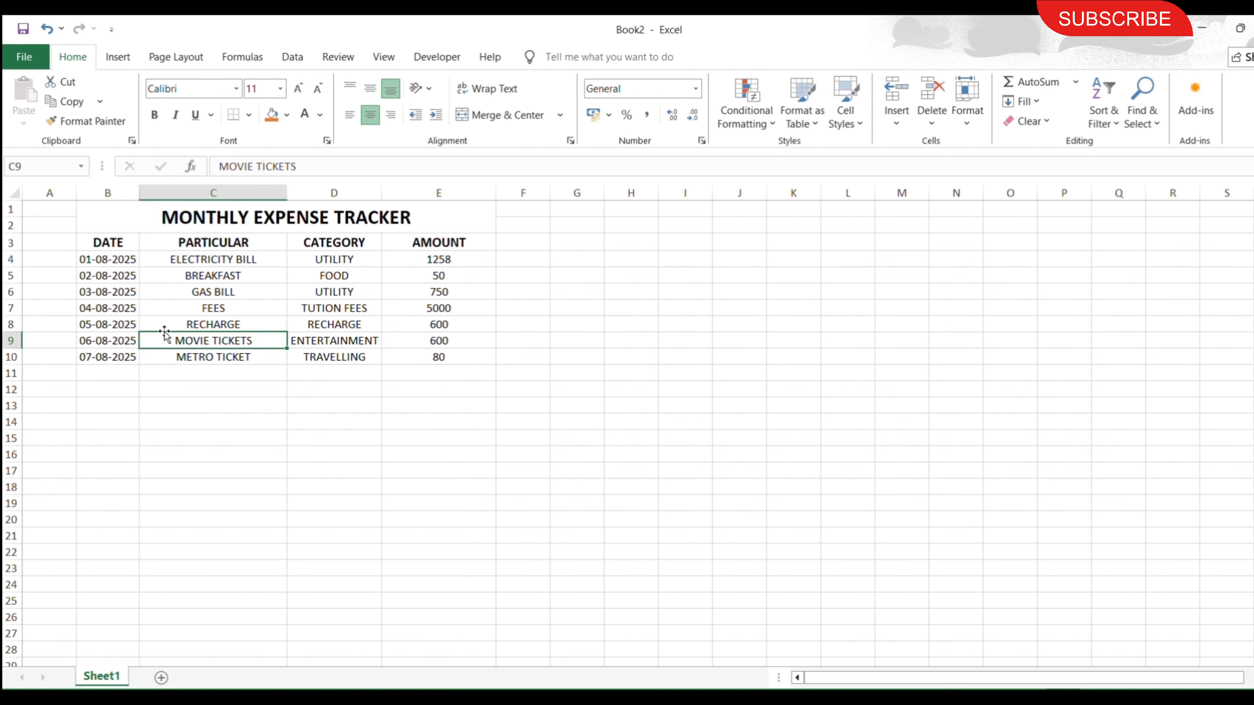
# Convert the range B3:E21 into a table that uses its first row as headers.
pyautogui.moveTo(118, 244); pyautogui.dragTo(444, 541)
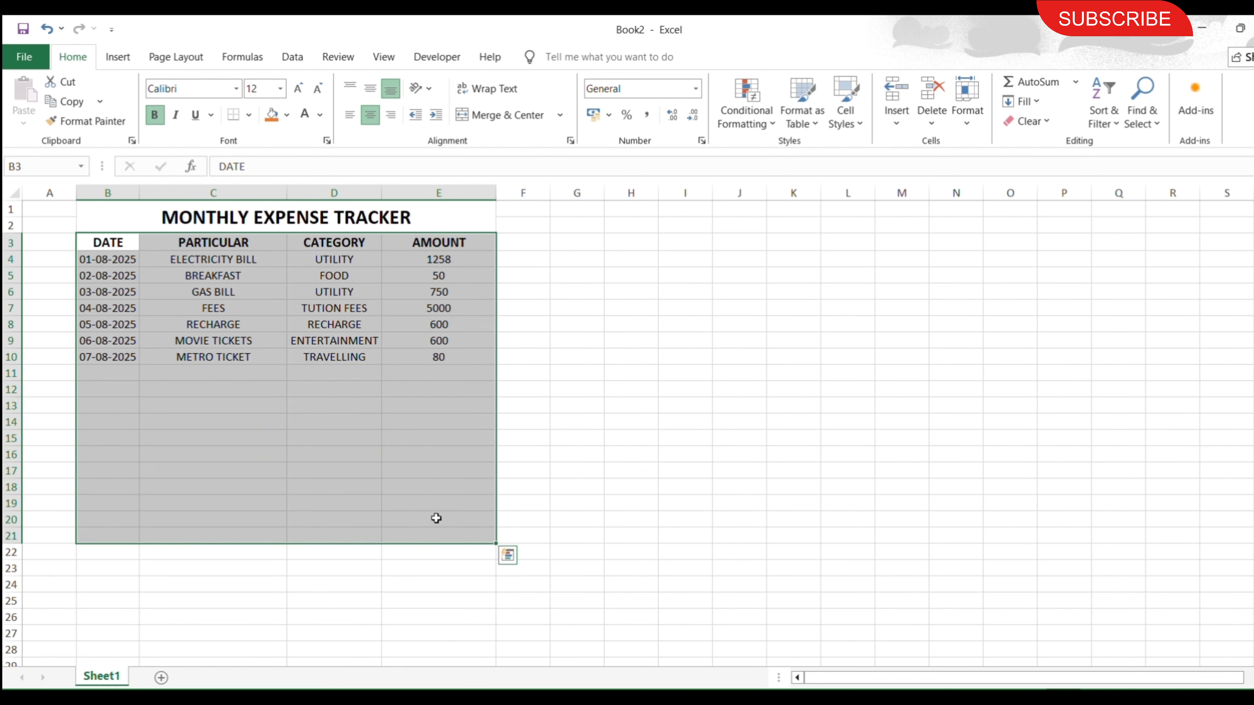
pyautogui.hotkey('ctrl', 't')
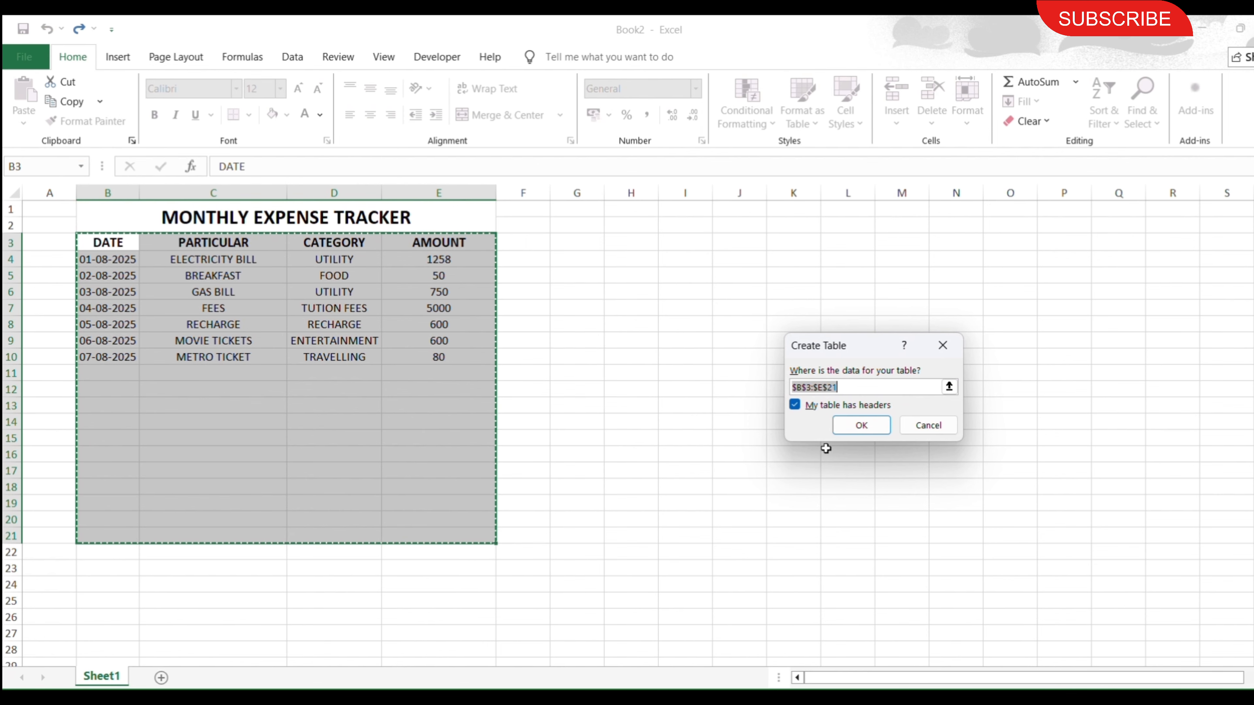
pyautogui.click(862, 425)
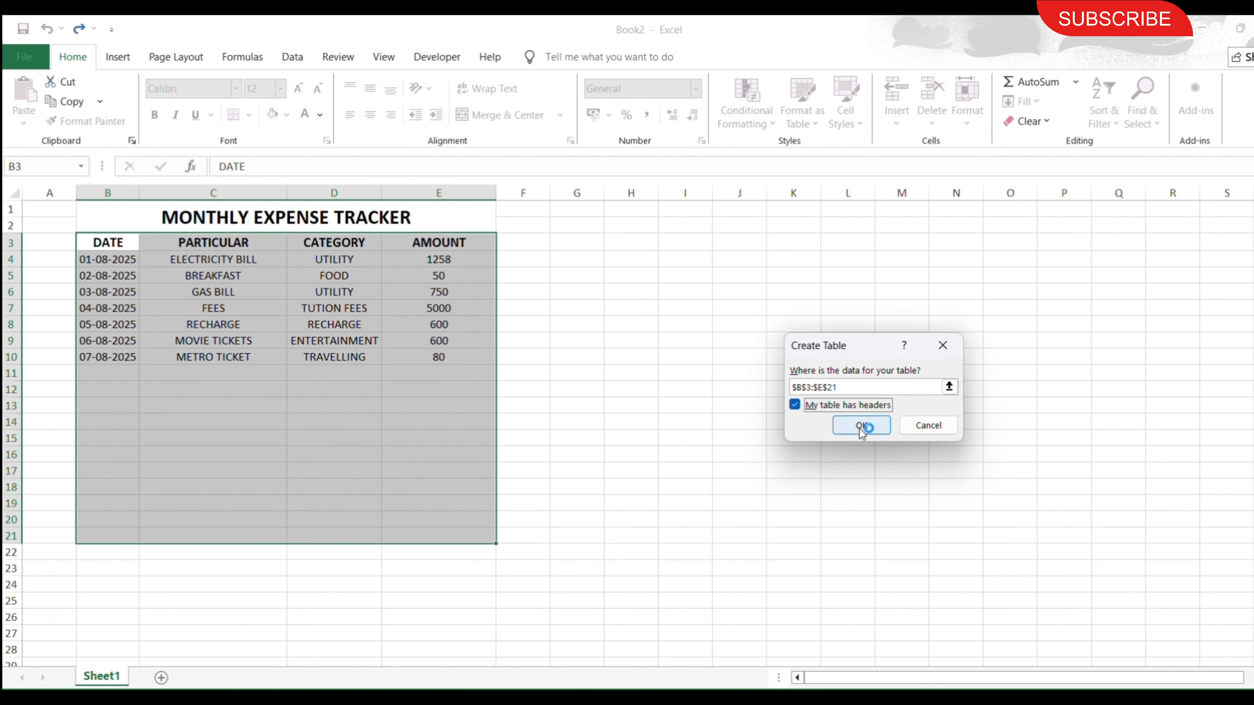
pyautogui.click(270, 447)
# Give the MONTHLY EXPENSE TRACKER title a blue fill with white text and enlarge its font by two sizes.
pyautogui.click(158, 217)
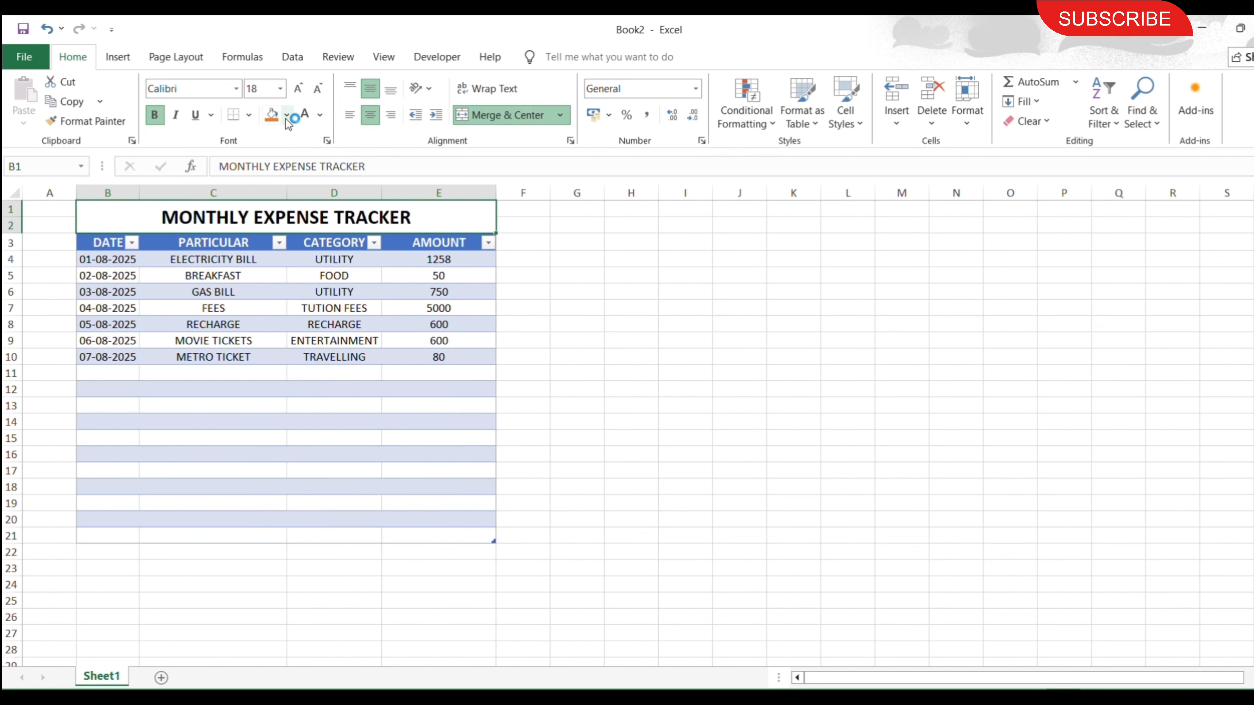
pyautogui.click(286, 115)
pyautogui.click(368, 191)
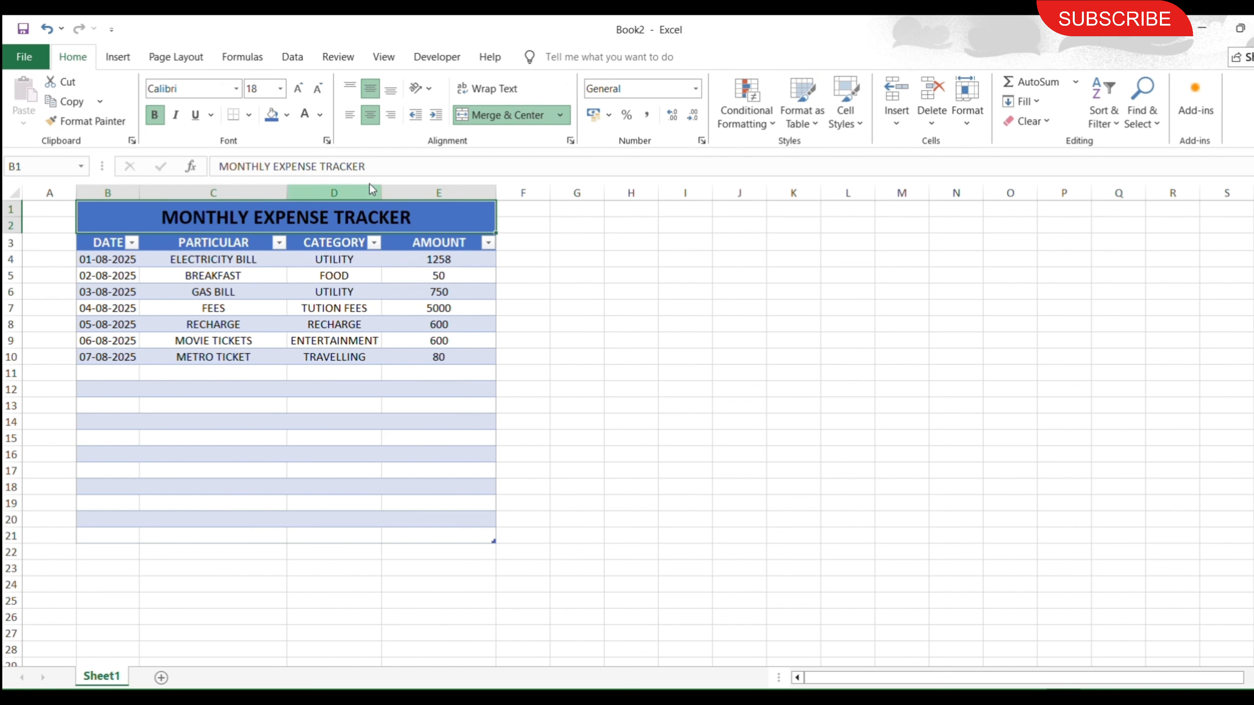
pyautogui.click(298, 89)
pyautogui.click(299, 90)
pyautogui.click(587, 421)
# Enter the labels MONTH in G1 and BUDGET in G2.
pyautogui.click(569, 210)
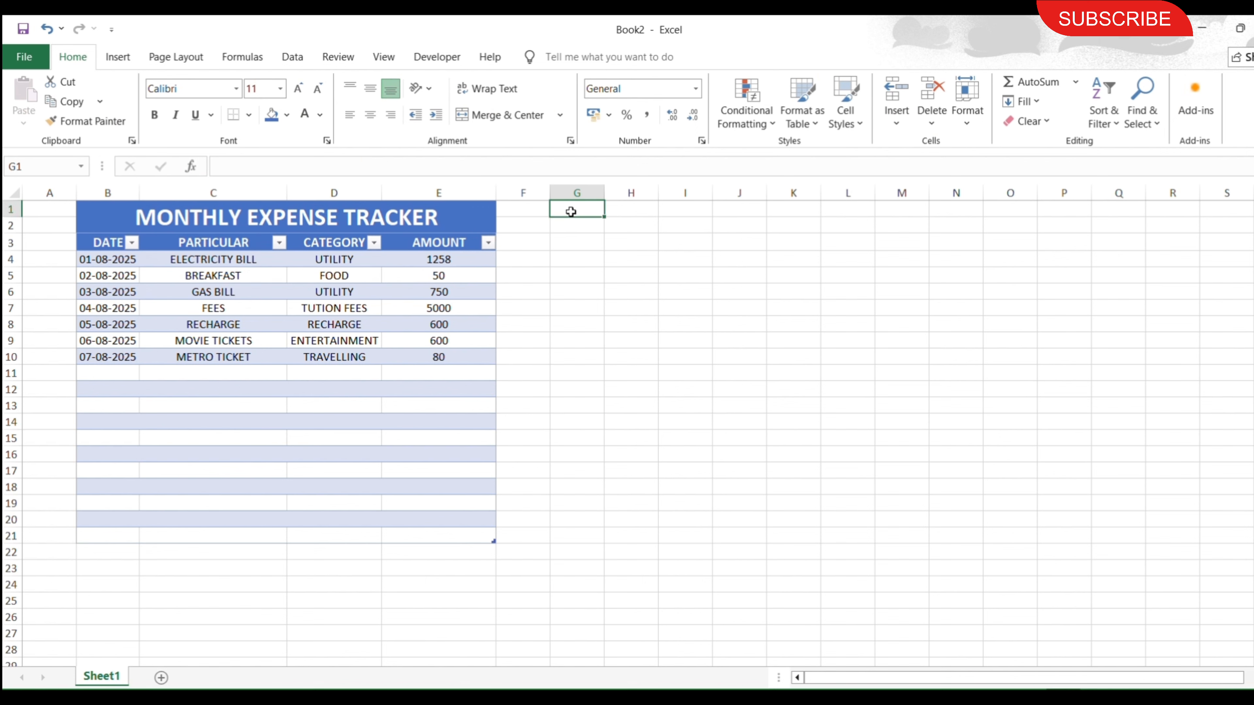
pyautogui.write('MOTH')
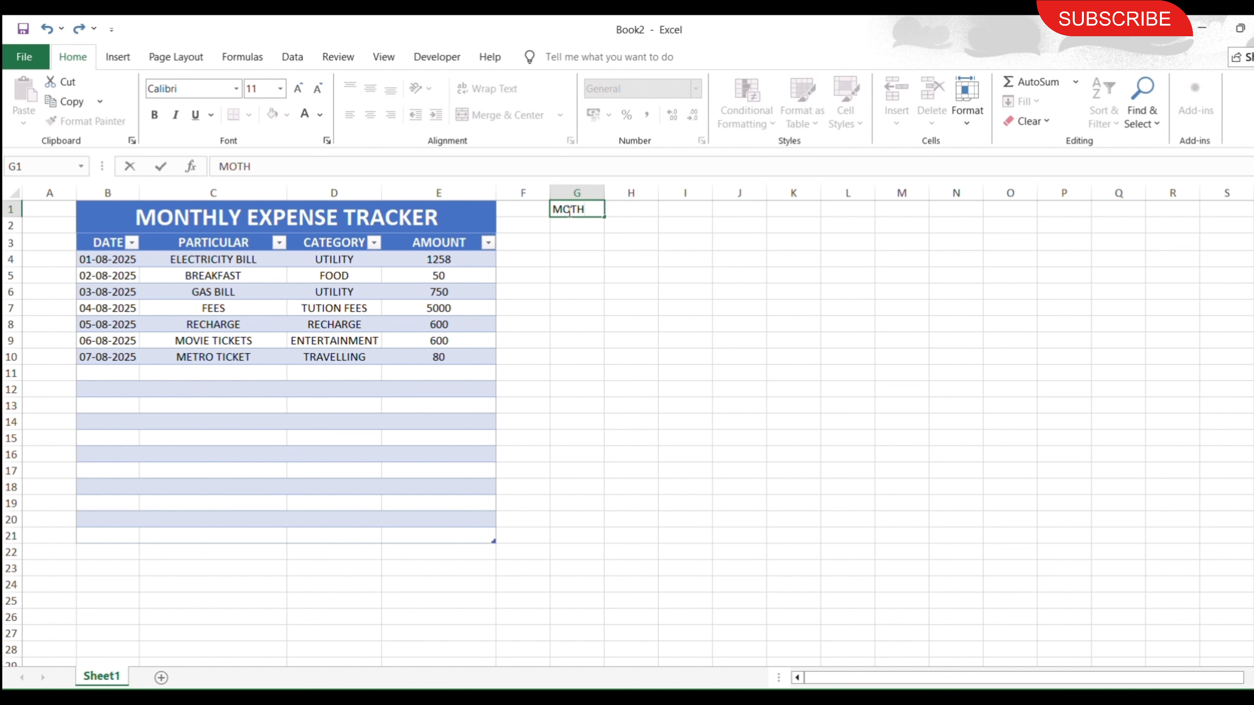
pyautogui.write('NTH')
pyautogui.press('Return')
pyautogui.write('BU')
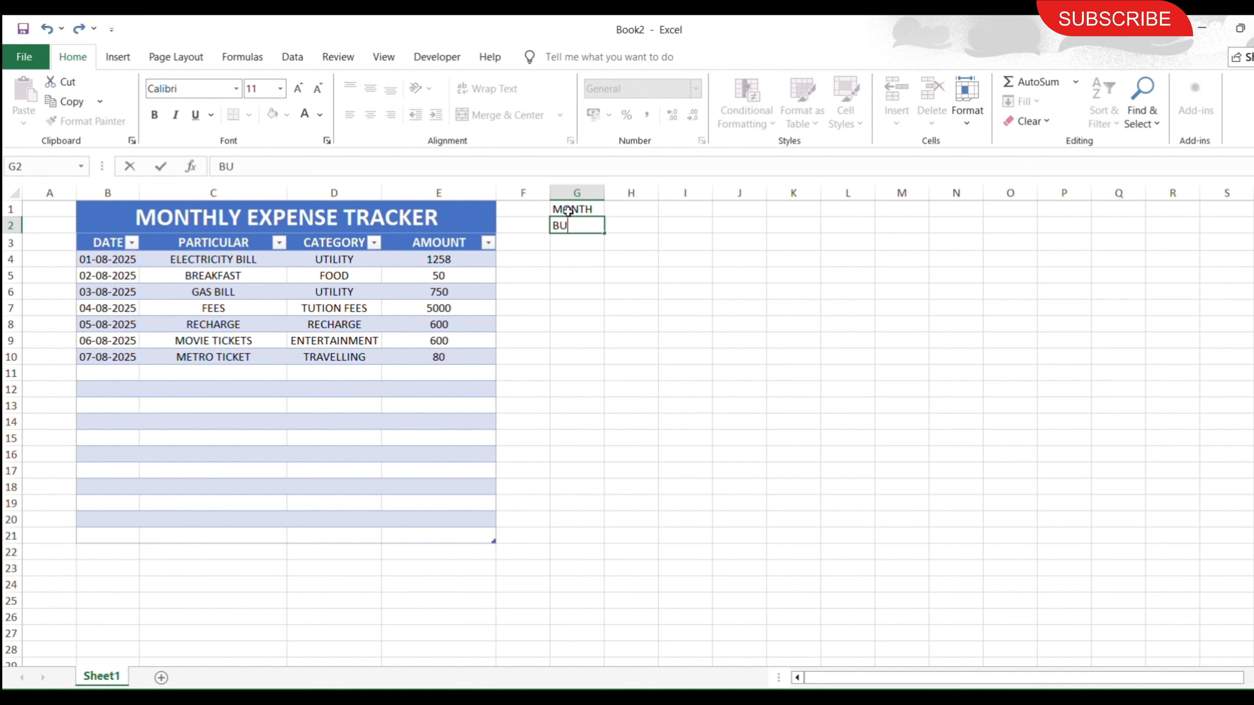
pyautogui.write('DGET')
# Enter AUGUST as the month in H1 and 25000 as the budget in H2.
pyautogui.press('Tab')
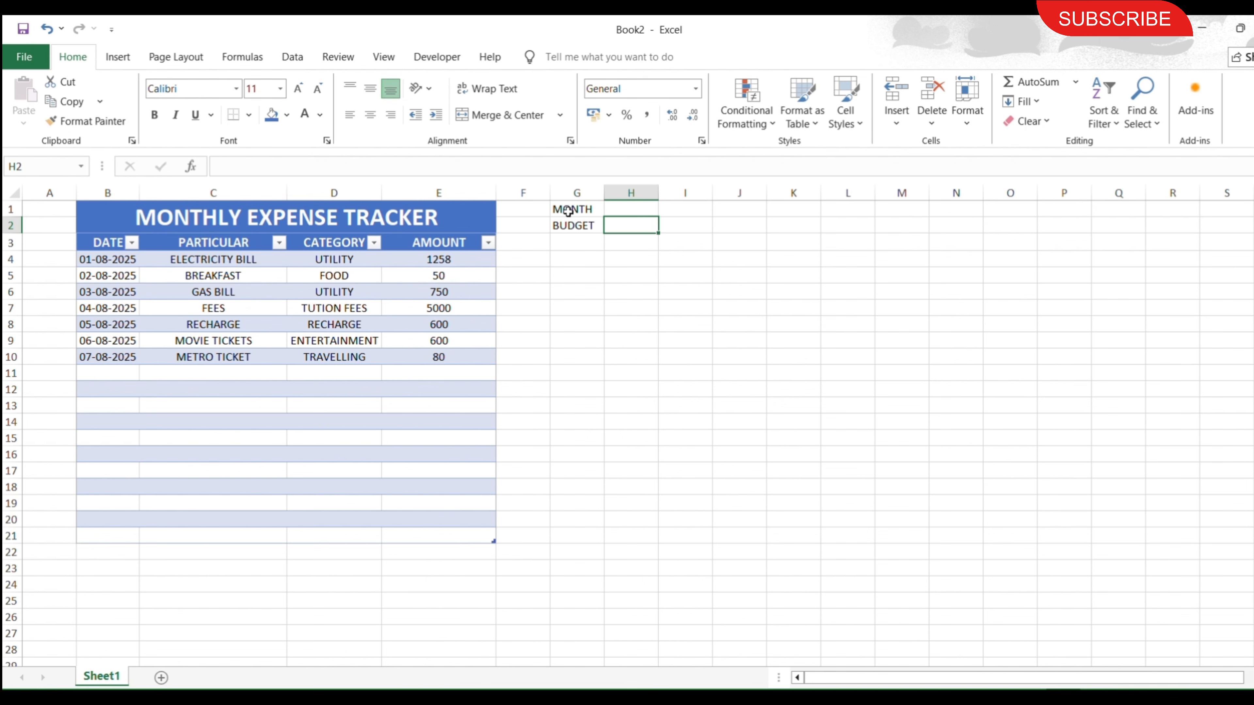
pyautogui.press('Up')
pyautogui.write('AU')
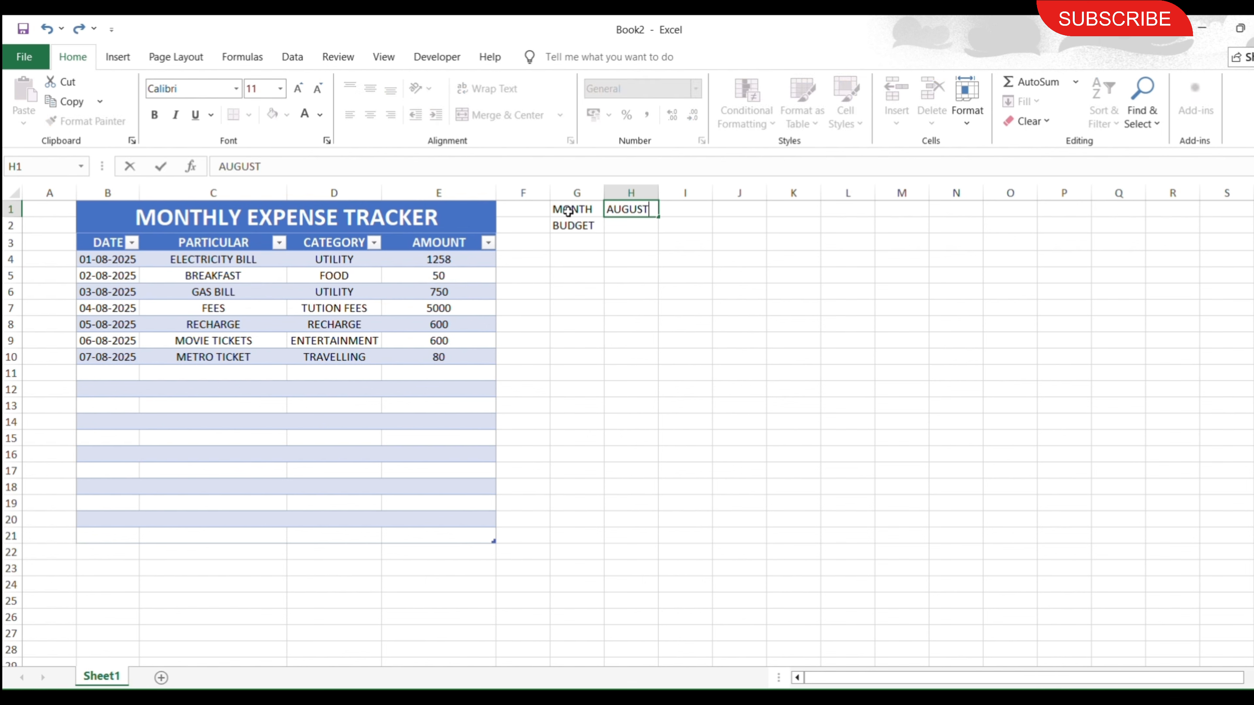
pyautogui.press('Return')
pyautogui.write('25000')
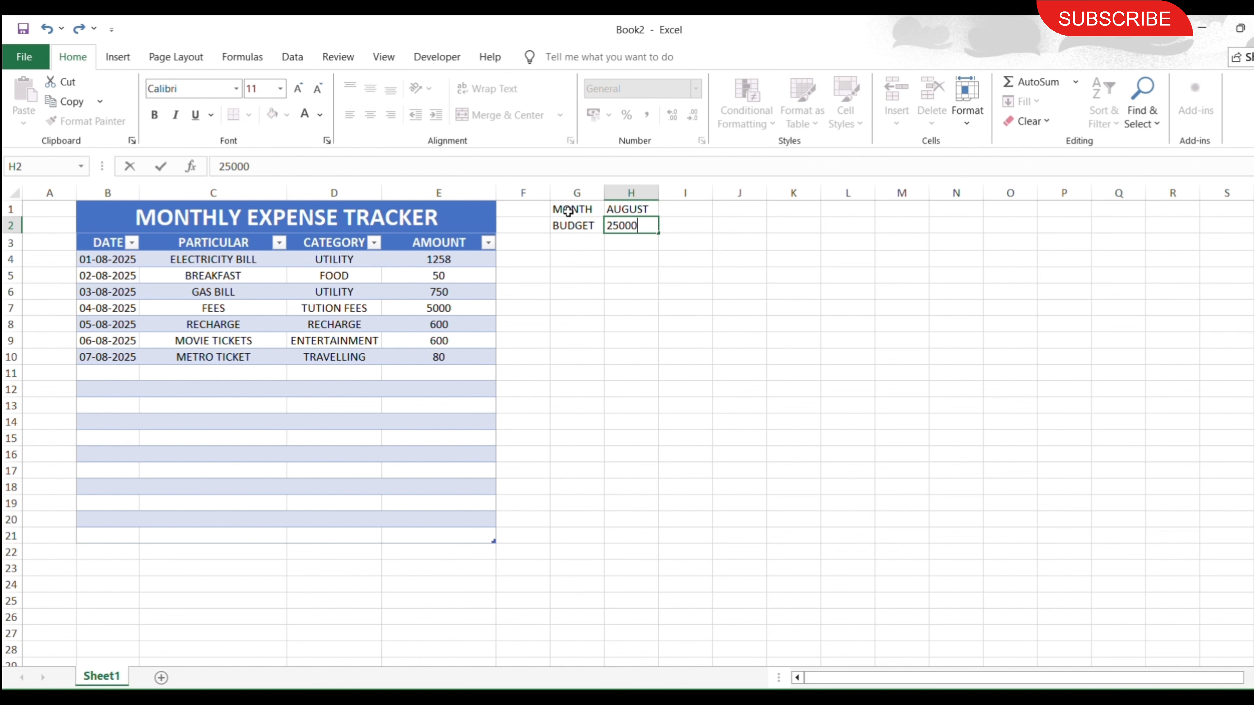
pyautogui.press('Return')
# Format G1:H2 with blue fill and white size 16 text, and auto-fit columns G and H.
pyautogui.moveTo(568, 211); pyautogui.dragTo(632, 226)
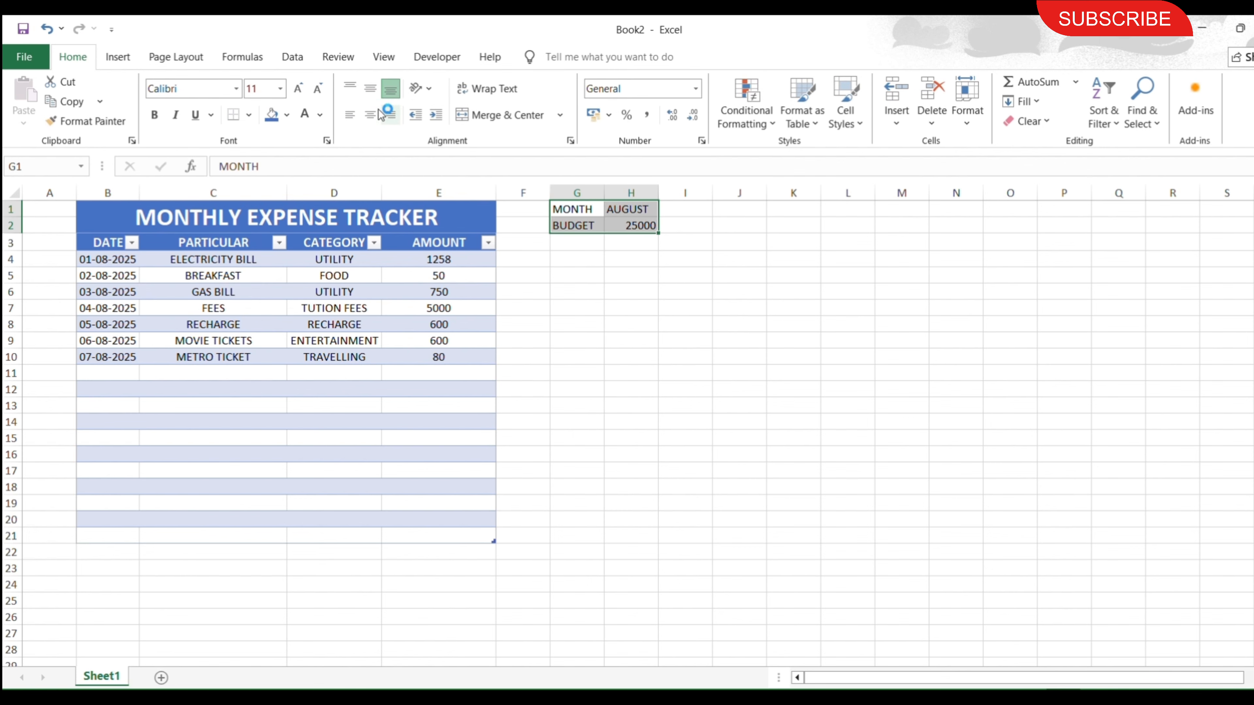
pyautogui.click(272, 115)
pyautogui.click(305, 115)
pyautogui.click(298, 89)
pyautogui.click(298, 89)
pyautogui.click(297, 89)
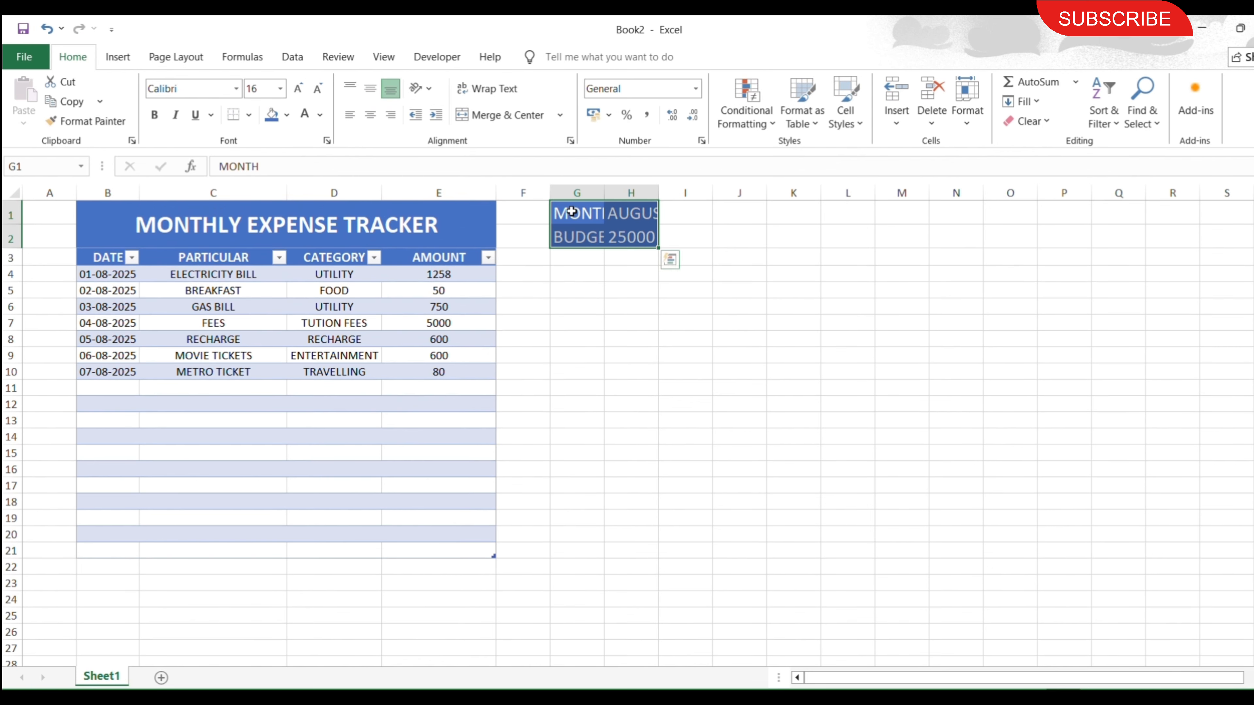
pyautogui.doubleClick(603, 193)
pyautogui.doubleClick(679, 198)
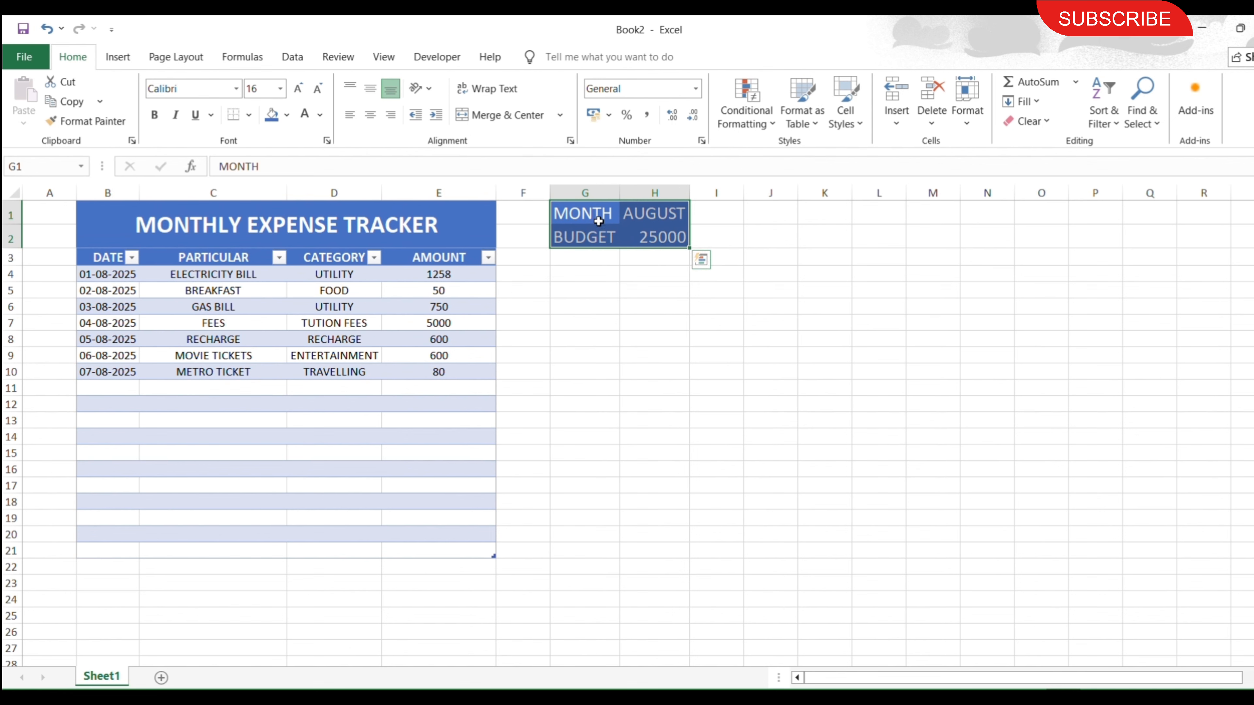
# Make G1:H2 bold, re-fit column H, and centre the contents horizontally and vertically.
pyautogui.click(155, 115)
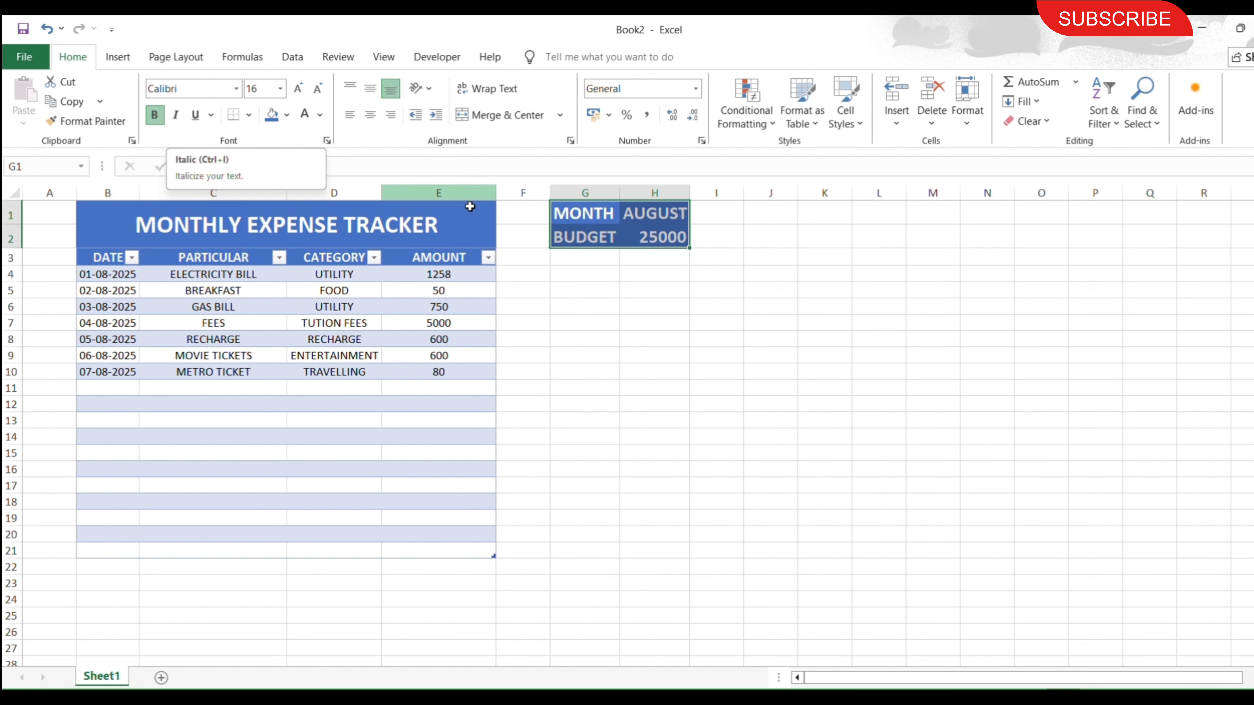
pyautogui.doubleClick(690, 194)
pyautogui.click(370, 115)
pyautogui.click(369, 89)
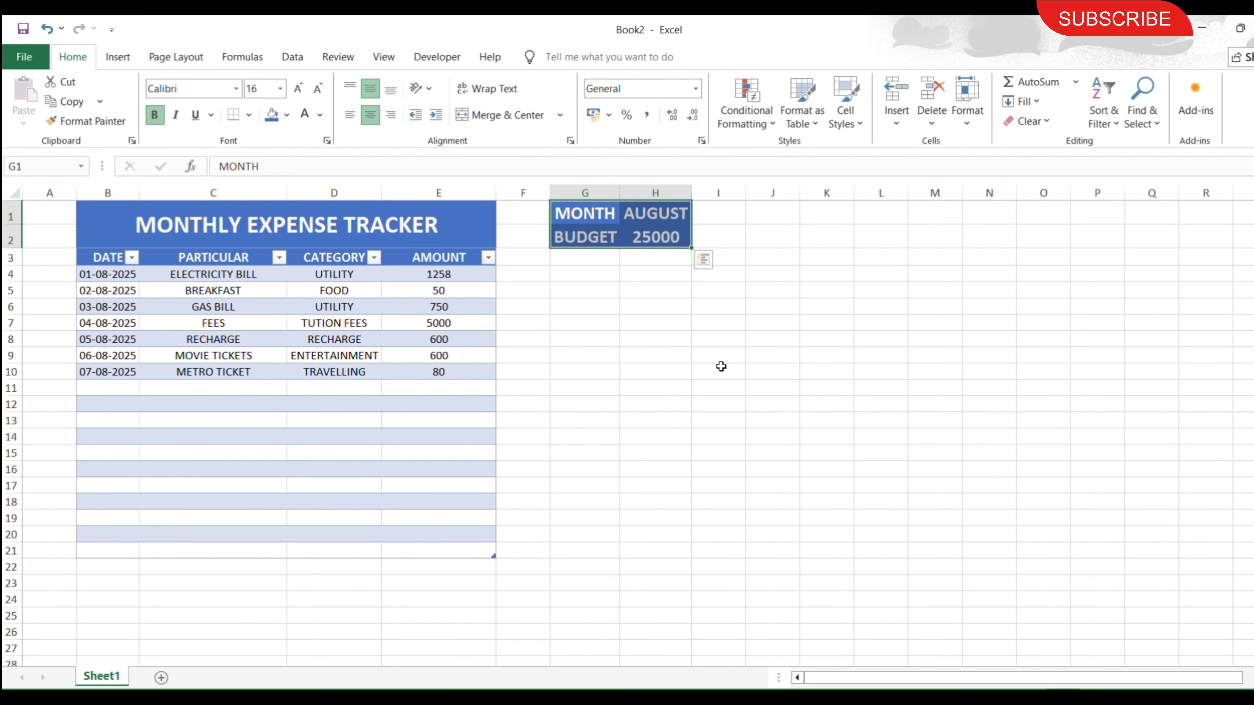
pyautogui.click(661, 339)
# Insert a PivotTable based on Table1 into the existing worksheet at cell G3.
pyautogui.click(579, 273)
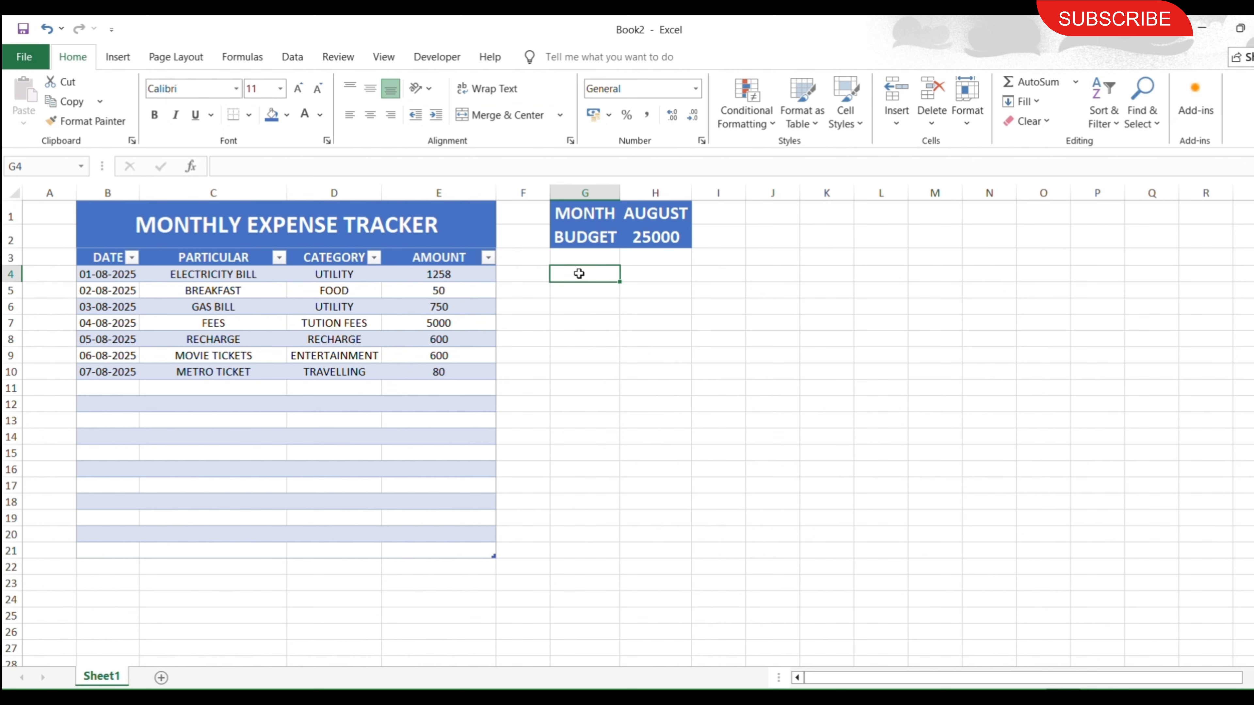
pyautogui.click(578, 256)
pyautogui.moveTo(111, 275); pyautogui.dragTo(456, 373)
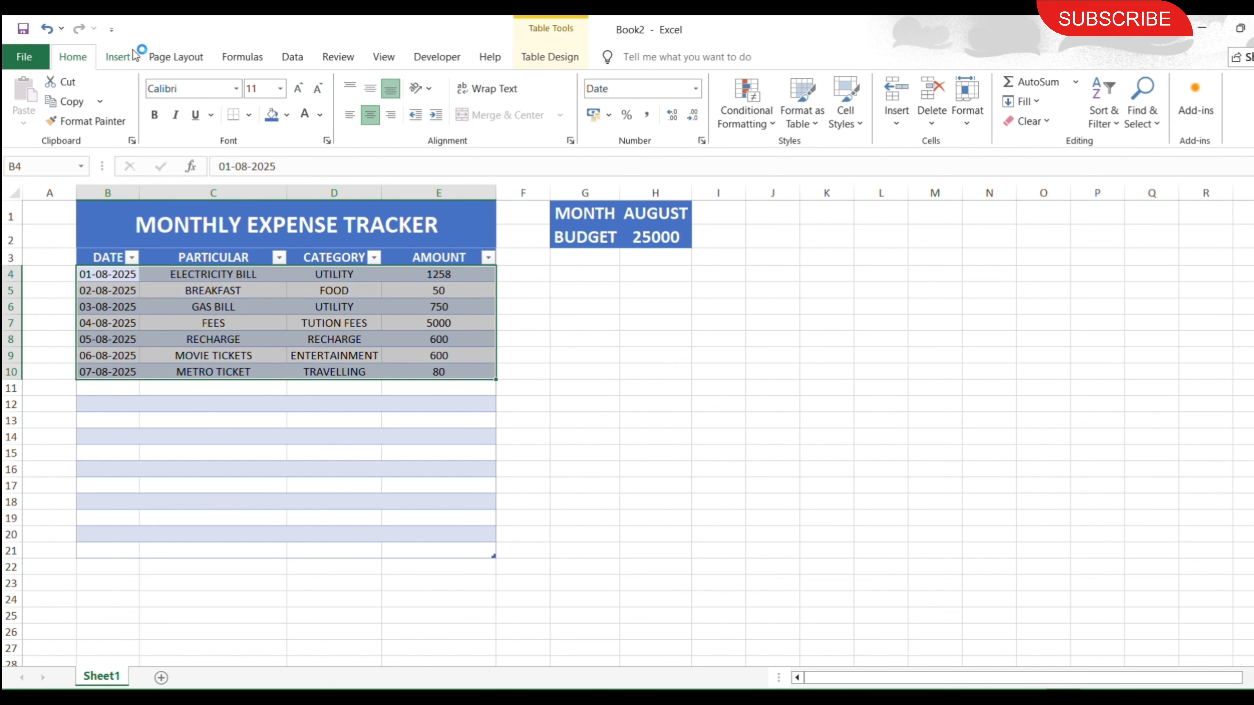
pyautogui.click(120, 57)
pyautogui.click(31, 116)
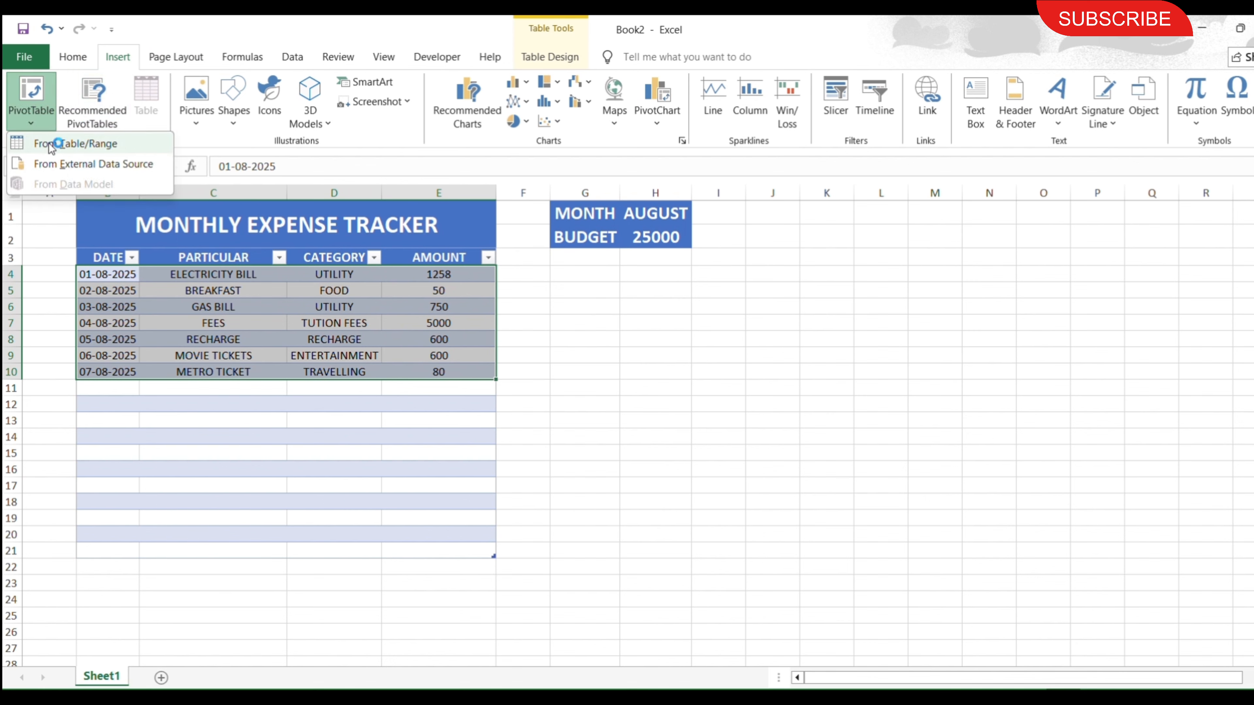
pyautogui.click(48, 144)
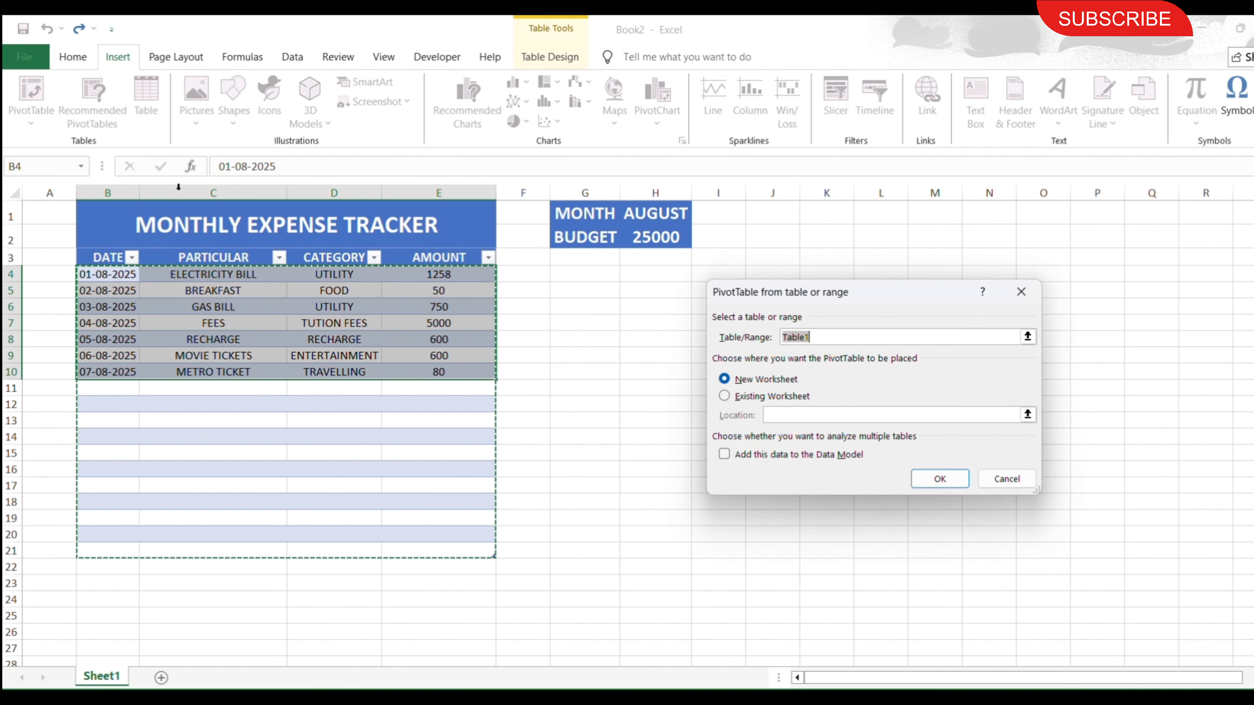
pyautogui.click(724, 397)
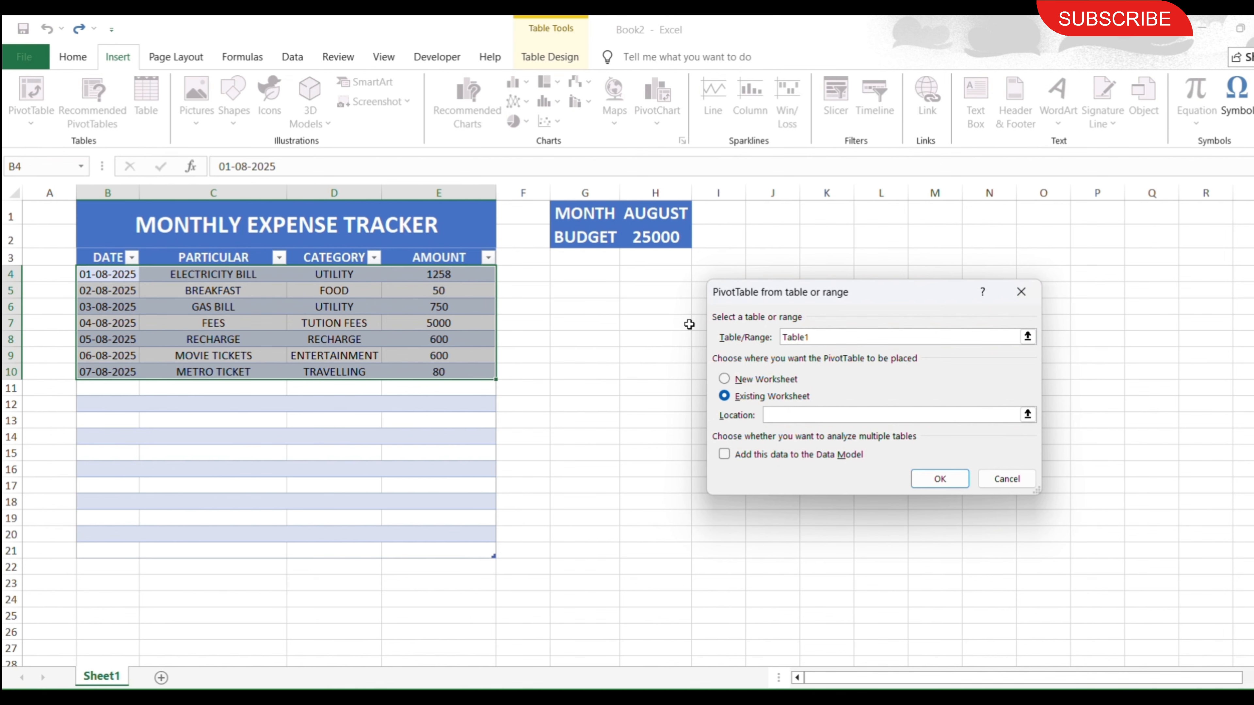
pyautogui.click(592, 254)
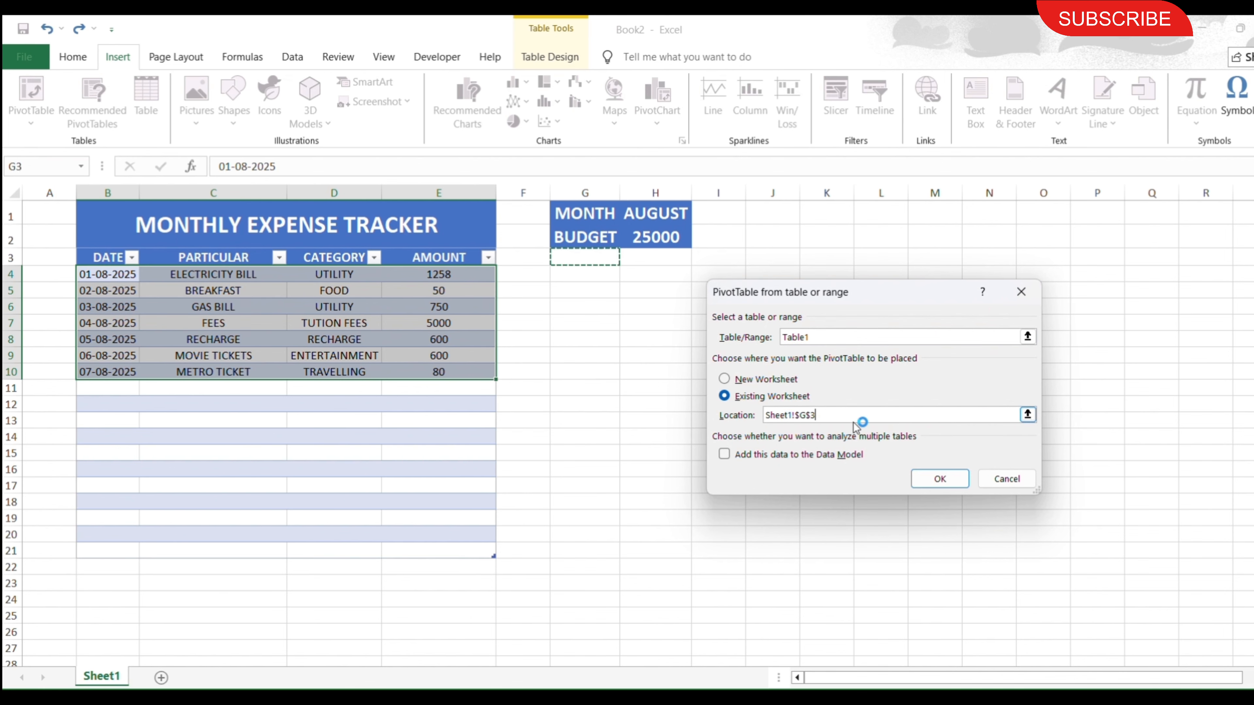
pyautogui.click(934, 488)
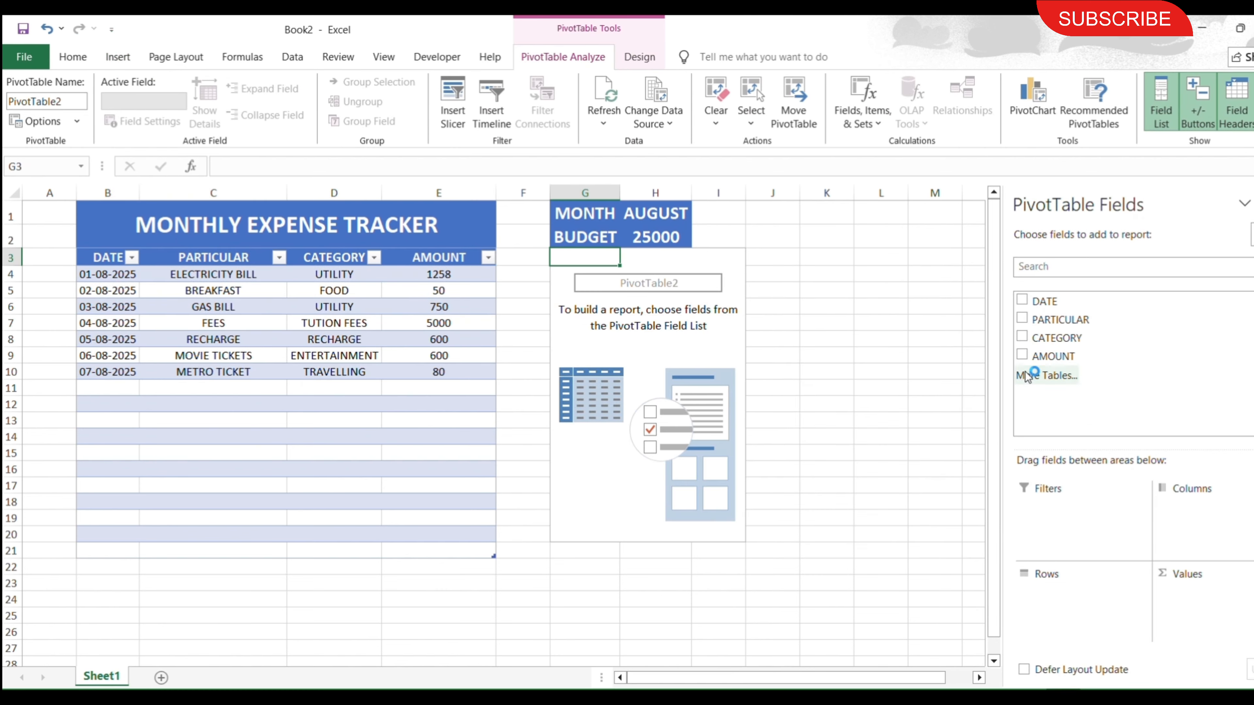
# Use CATEGORY as the PivotTable's rows and the sum of AMOUNT as its values.
pyautogui.moveTo(1040, 340); pyautogui.dragTo(1067, 598)
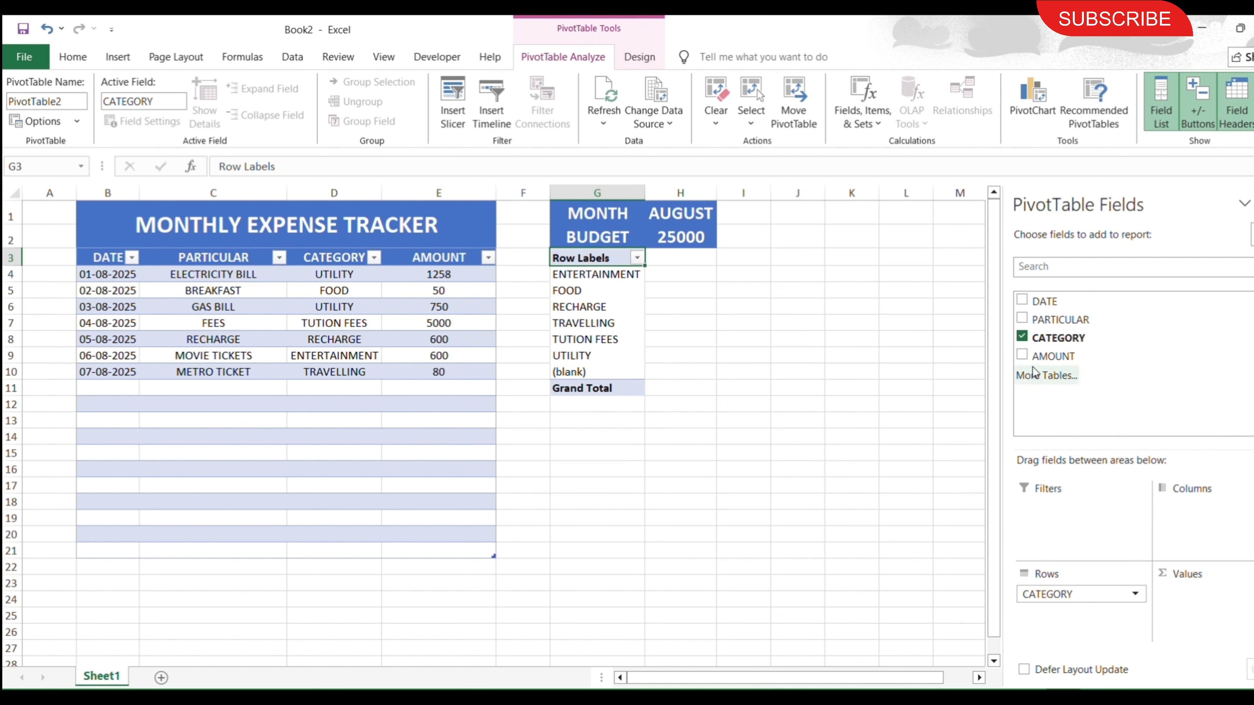
pyautogui.moveTo(1042, 356); pyautogui.dragTo(1225, 613)
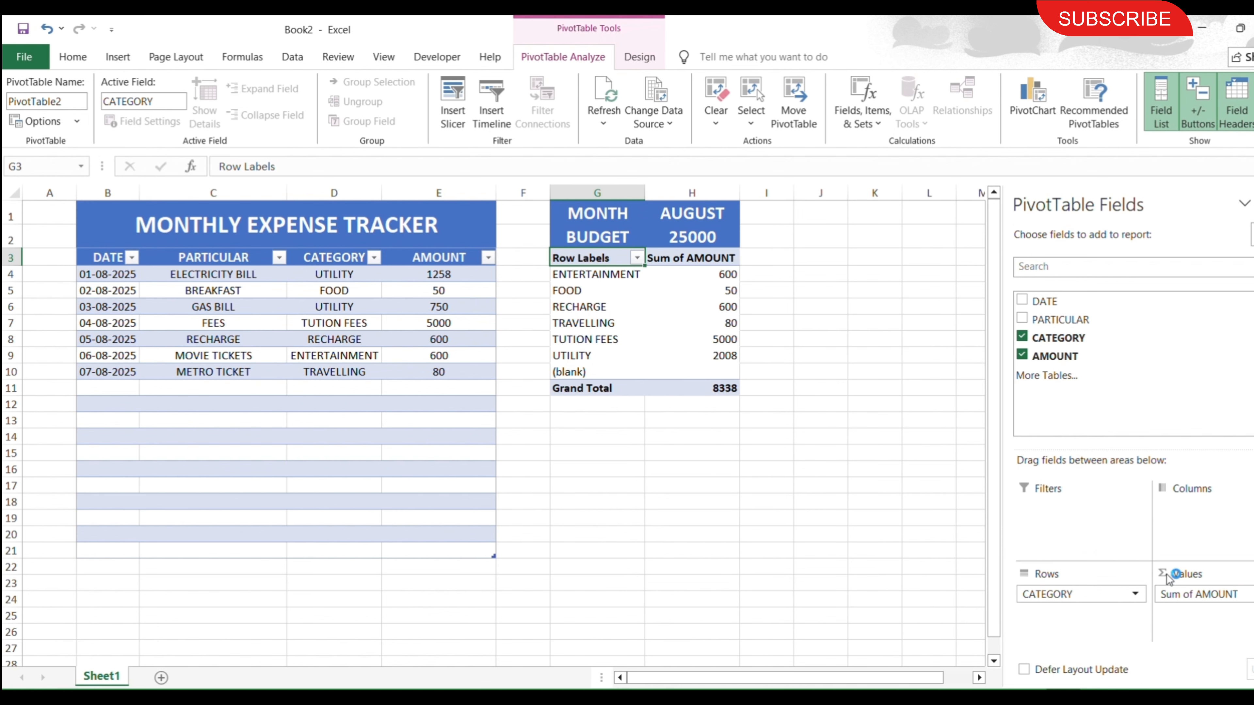
# Centre the PivotTable contents in G3:H11 horizontally and apply all borders to them.
pyautogui.click(707, 385)
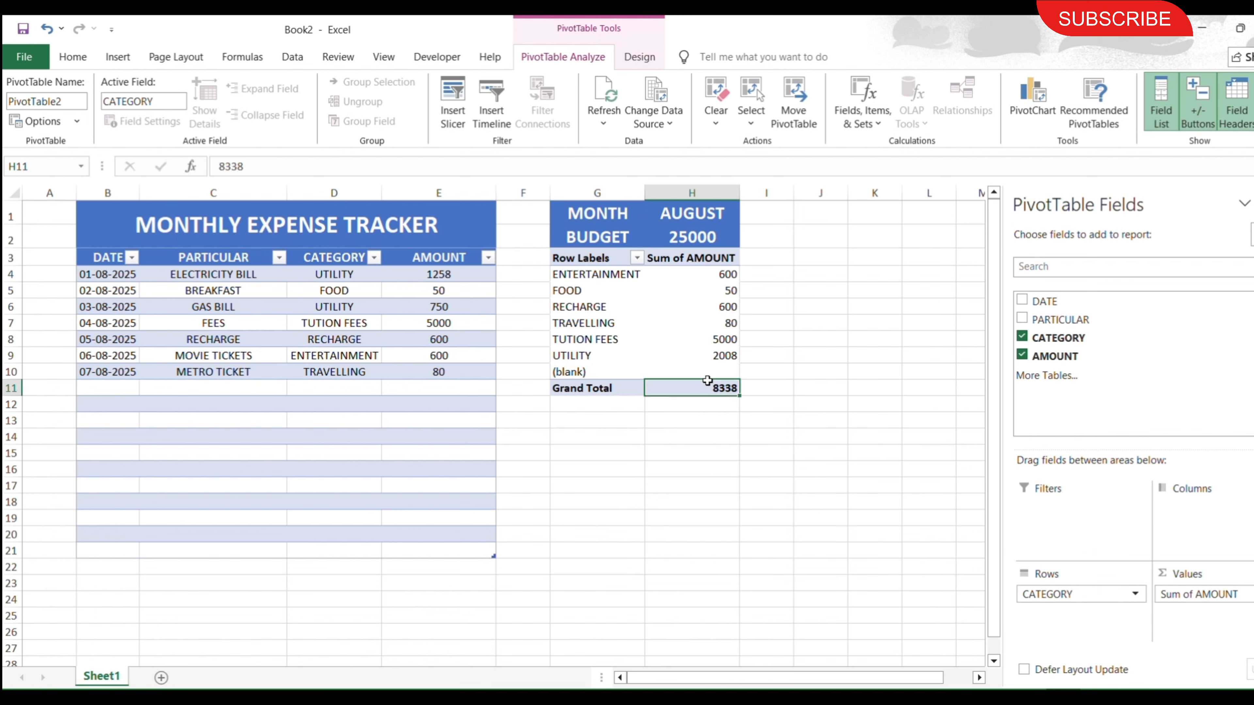
pyautogui.moveTo(707, 380); pyautogui.dragTo(587, 257)
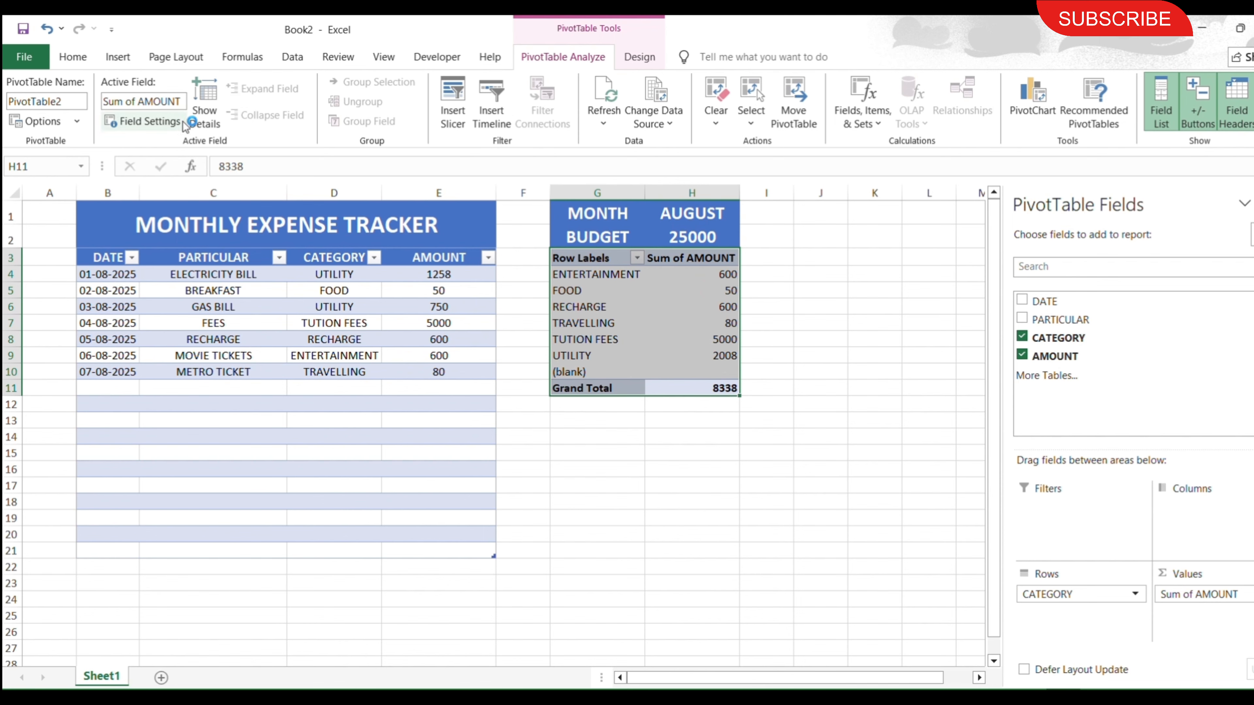
pyautogui.click(73, 57)
pyautogui.click(369, 115)
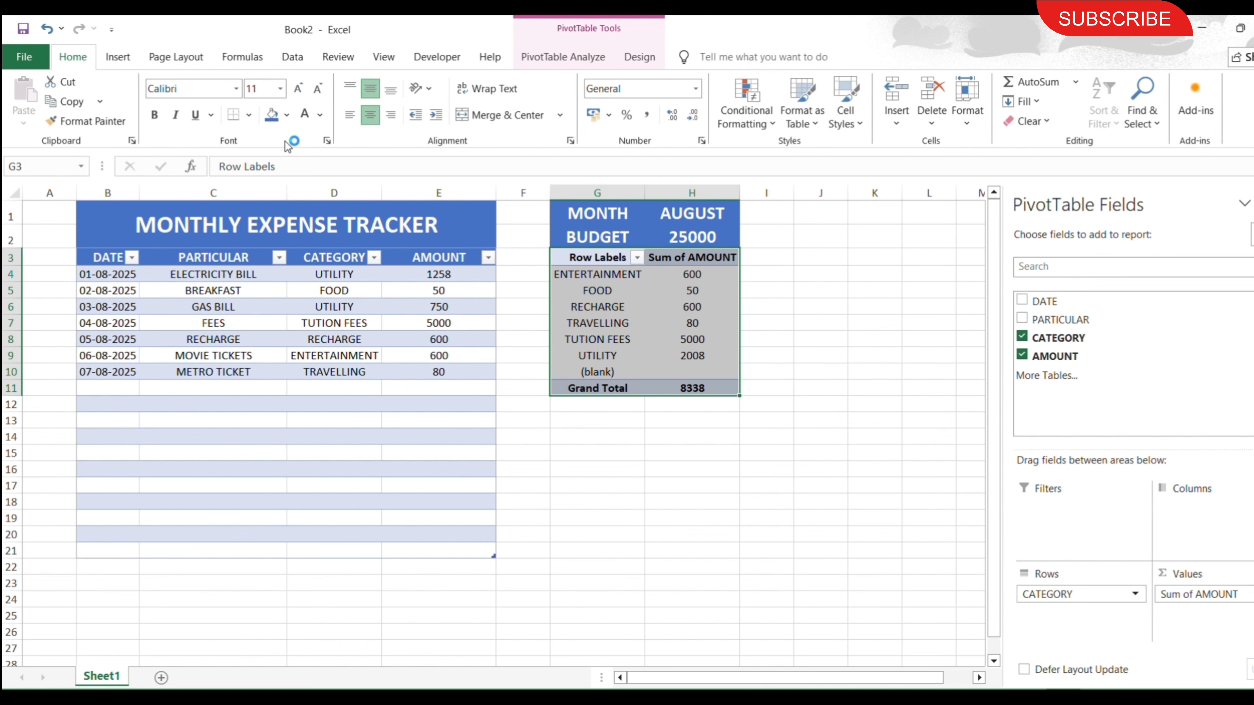
pyautogui.click(249, 115)
pyautogui.click(249, 263)
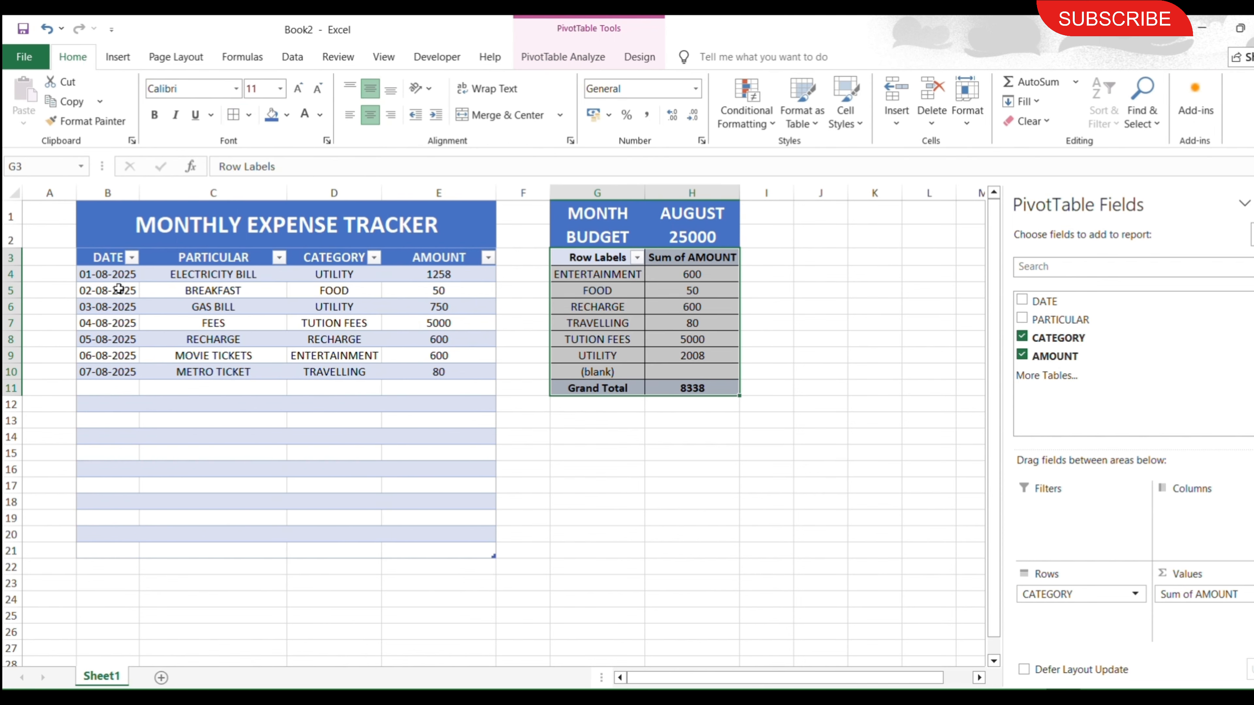
# Apply all borders to the expense table's body, B4:E21.
pyautogui.moveTo(110, 274); pyautogui.dragTo(421, 551)
pyautogui.click(249, 116)
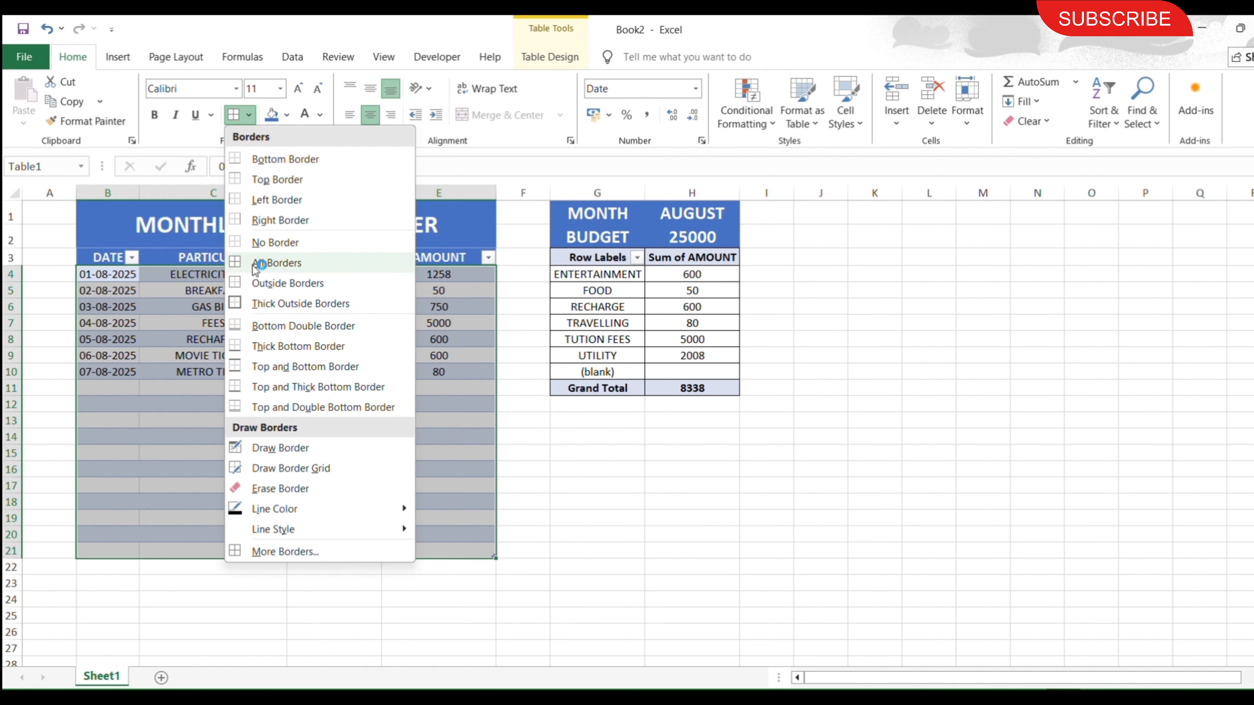
pyautogui.click(262, 261)
pyautogui.click(734, 489)
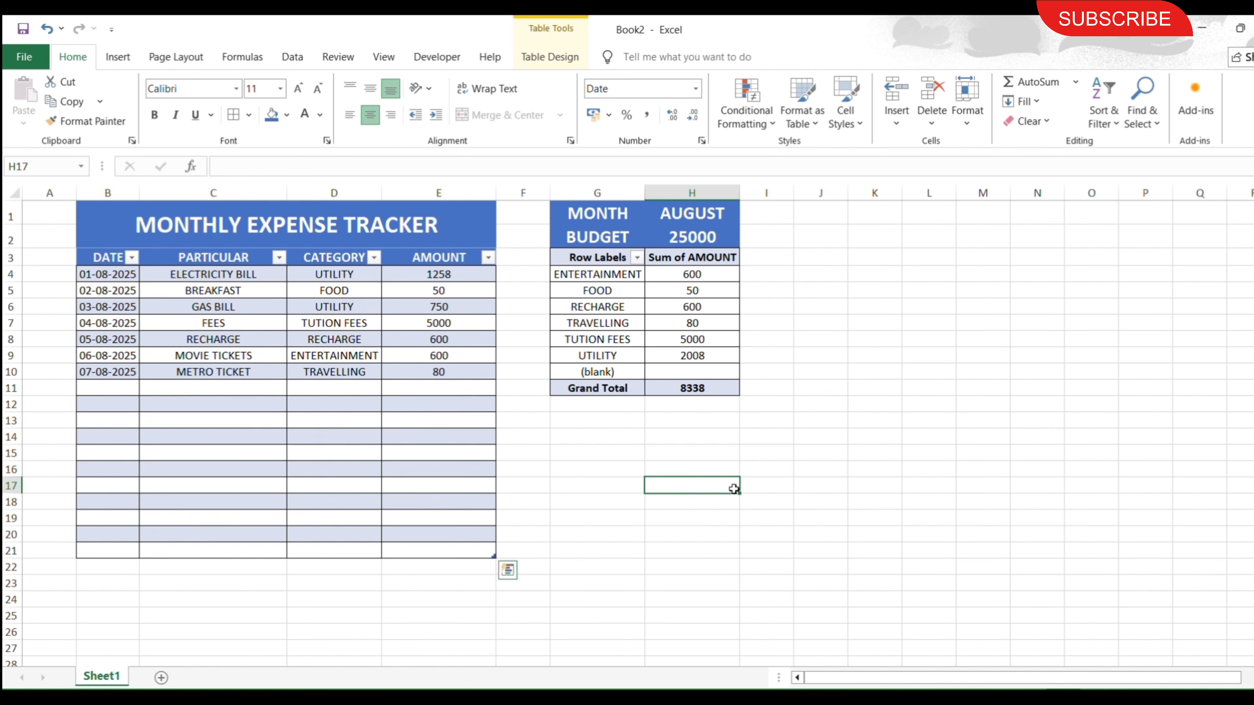
# Enter the labels AMOUNT RECEIVED, EXPENSE and BALANCE in cells G13 to G15 below the PivotTable.
pyautogui.click(608, 423)
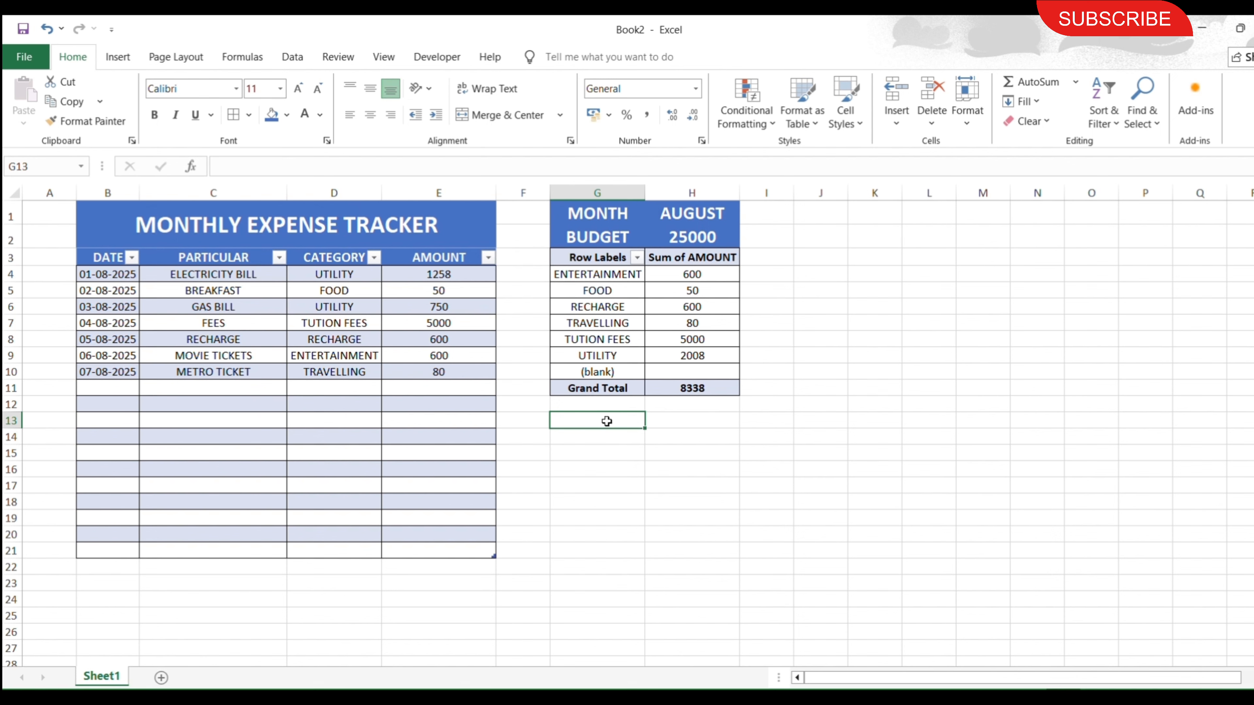
pyautogui.write('AMOUNT RECEIVED')
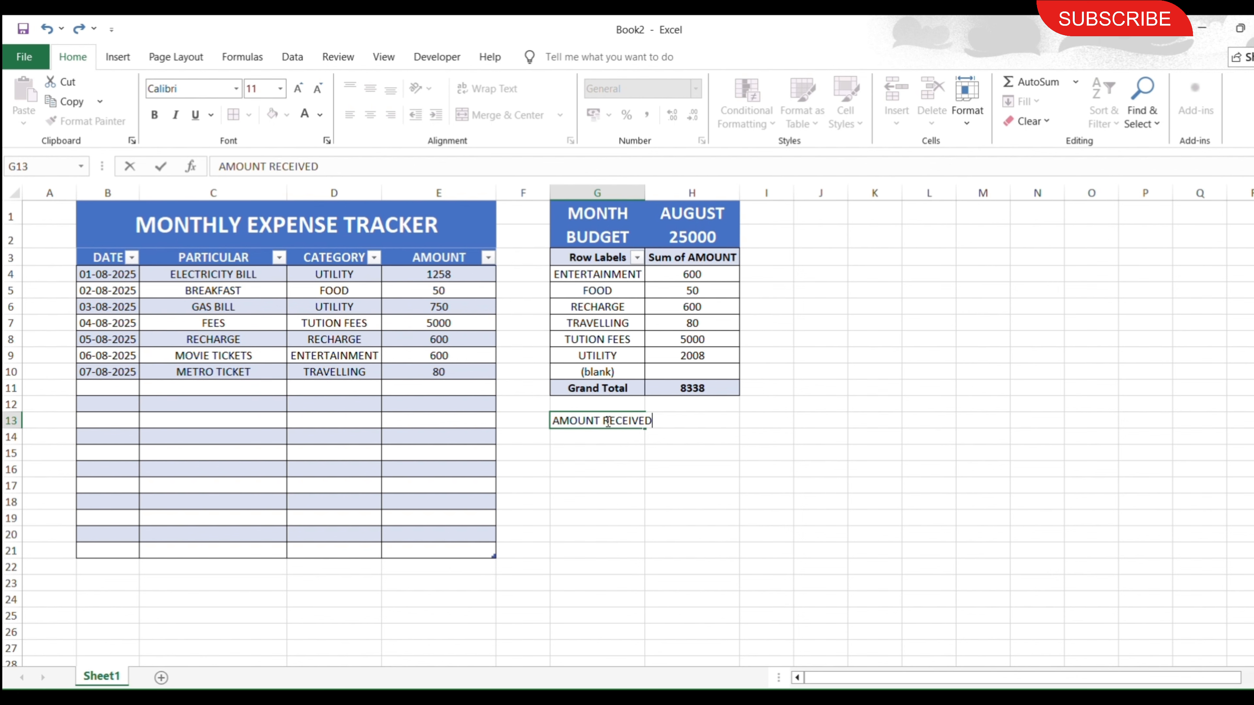
pyautogui.press('Tab')
pyautogui.press('Return')
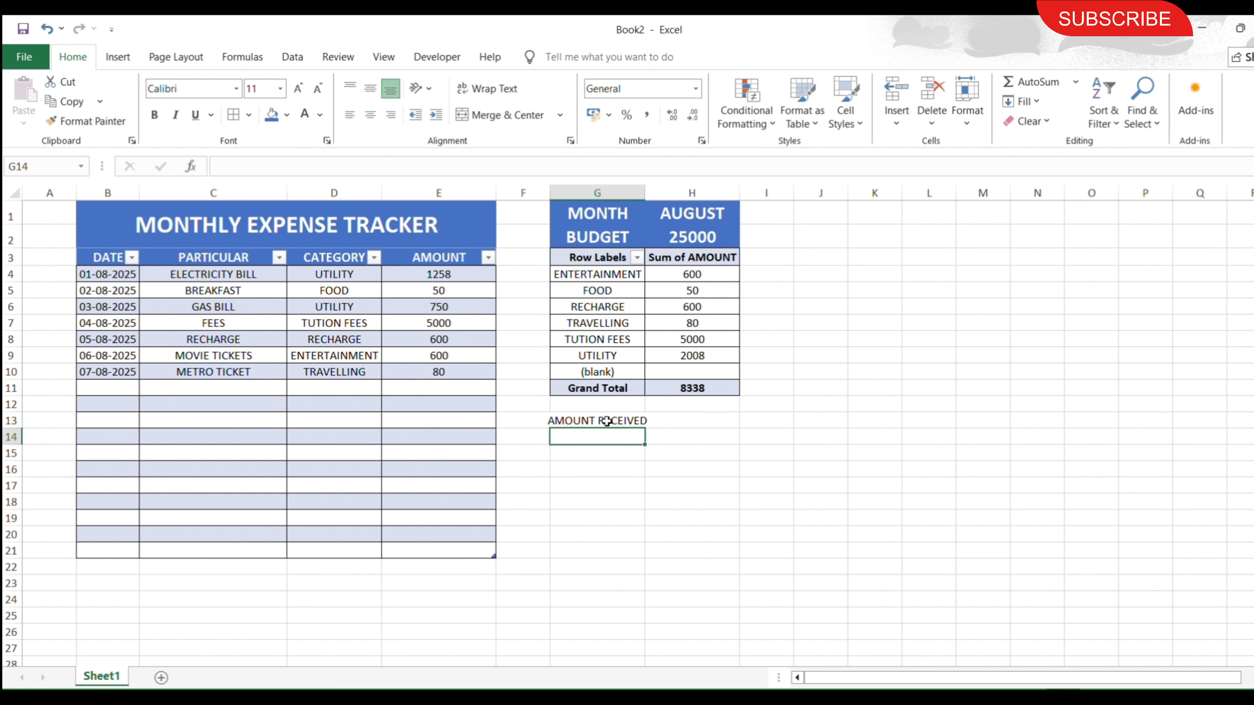
pyautogui.write('EXPEN')
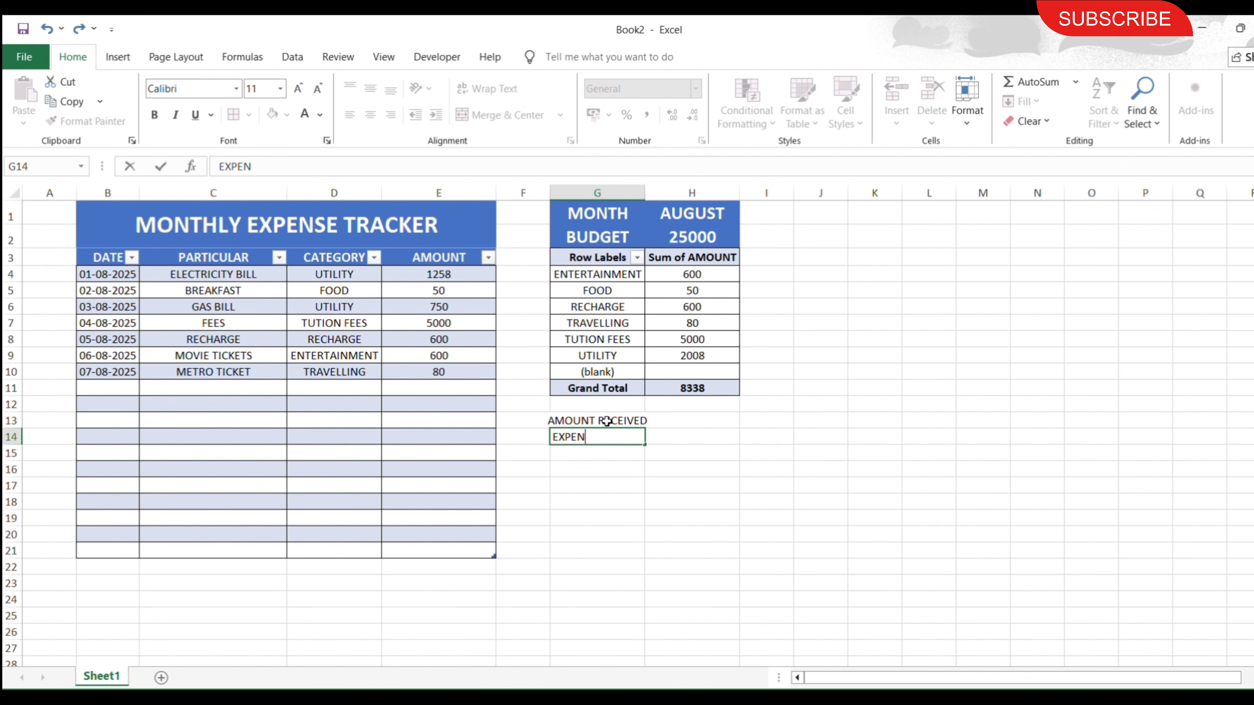
pyautogui.write('SE')
pyautogui.press('Return')
pyautogui.write('BALA')
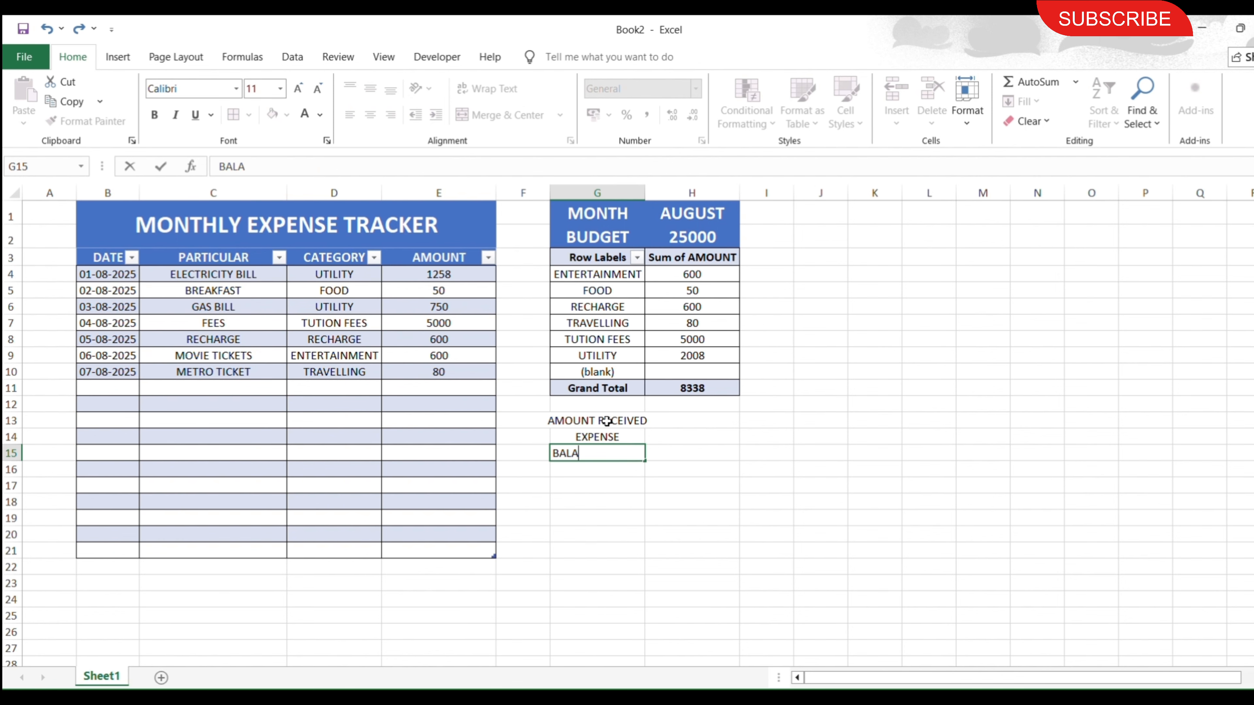
pyautogui.write('NCE')
pyautogui.press('Tab')
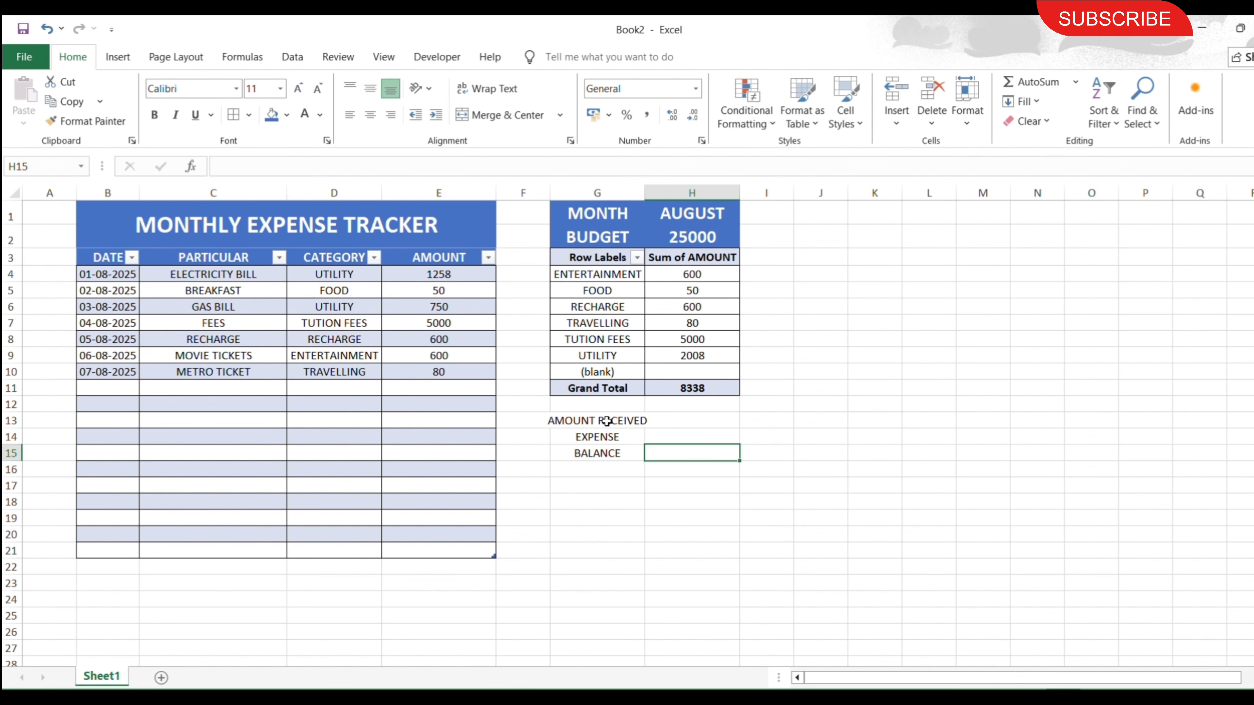
# Format the labels in G13:G15 as 12 pt white text on blue fill and fit column G to their width.
pyautogui.doubleClick(645, 193)
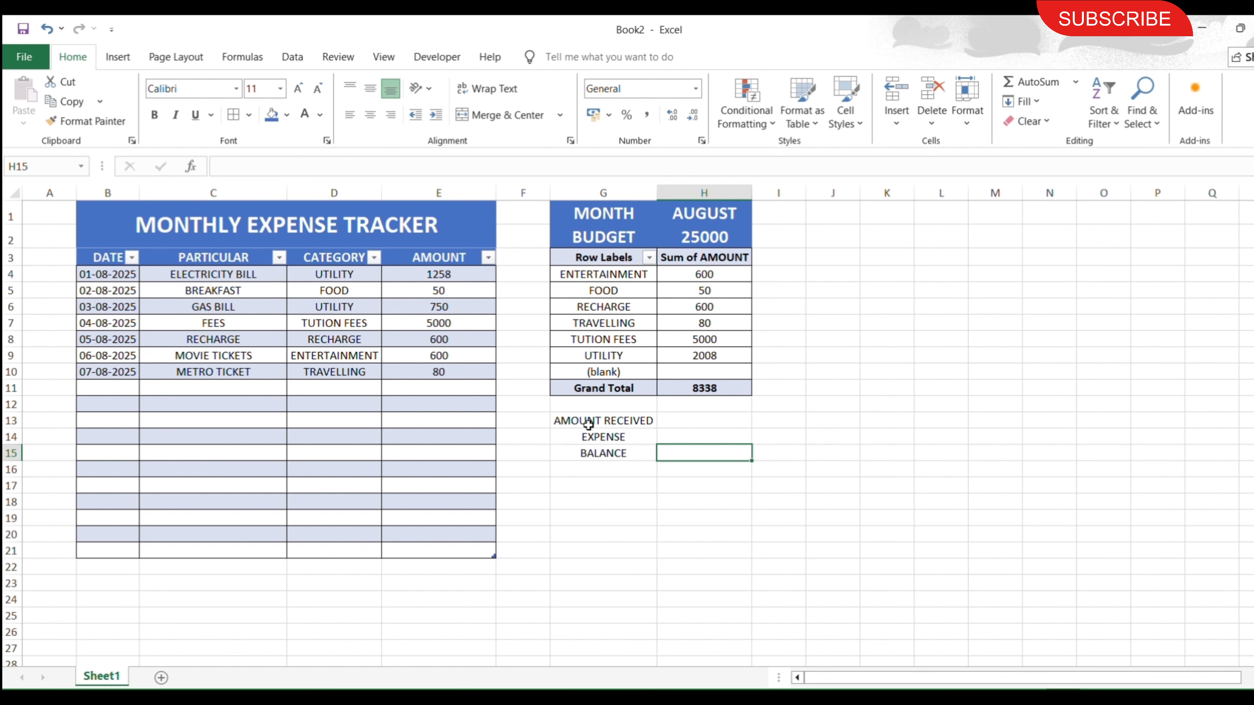
pyautogui.moveTo(588, 424); pyautogui.dragTo(603, 453)
pyautogui.click(299, 89)
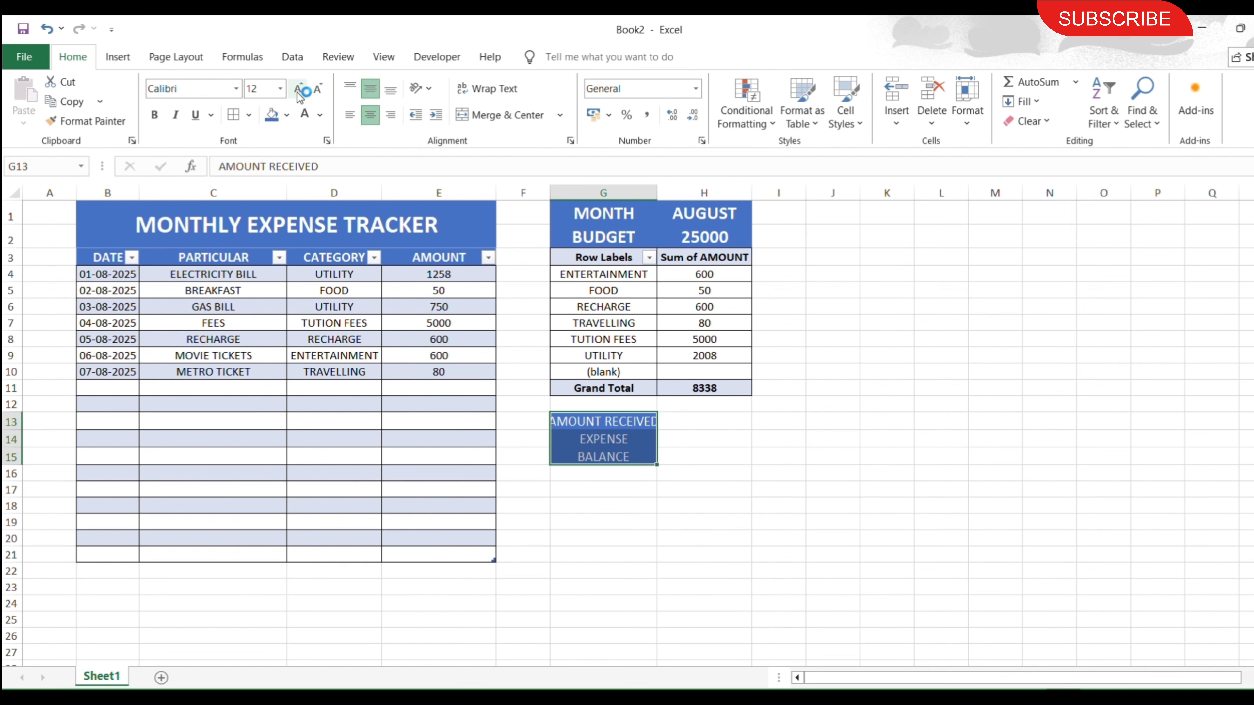
pyautogui.doubleClick(657, 192)
# Link the amount received in H13 to the budget in H2, and the expense in H14 to the PivotTable's grand total.
pyautogui.click(689, 422)
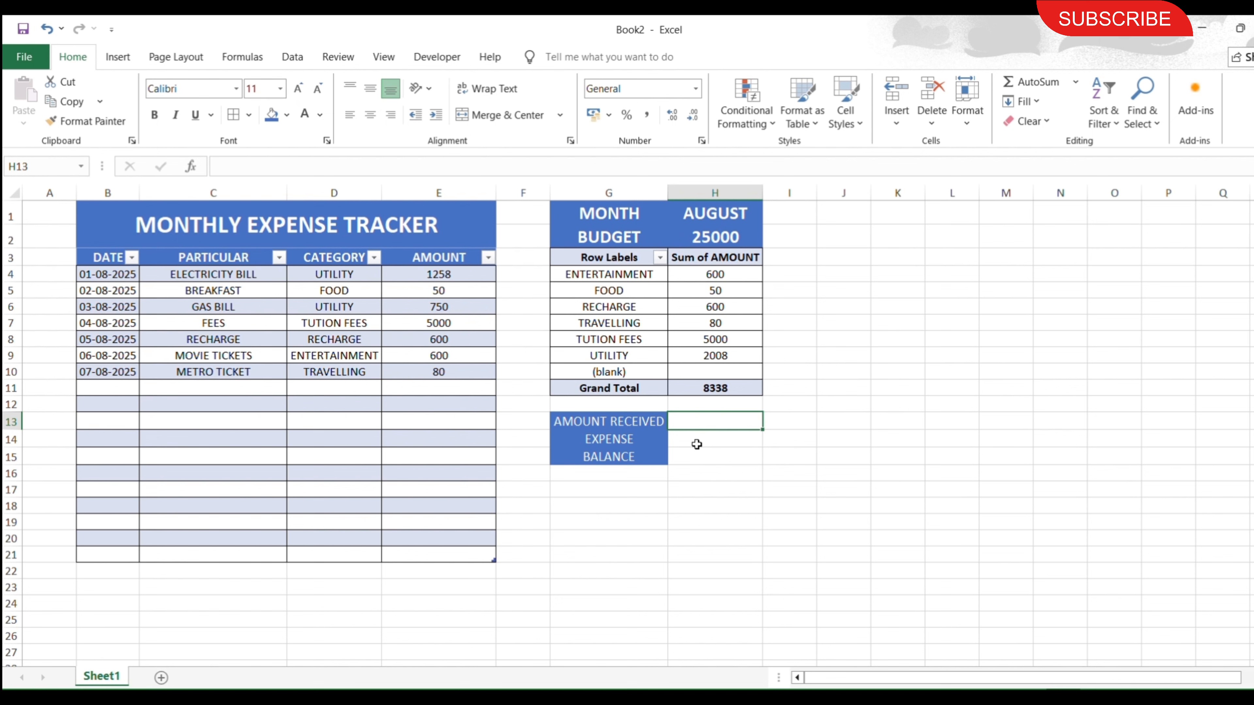
pyautogui.write('=')
pyautogui.click(707, 238)
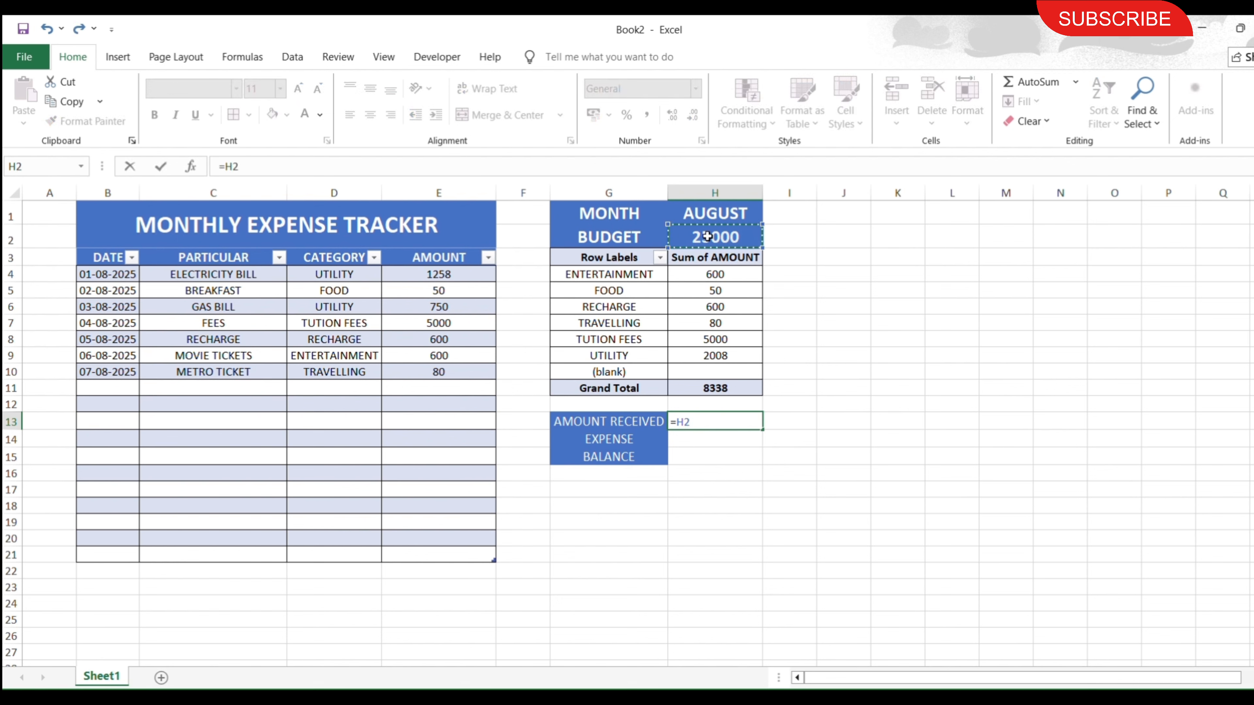
pyautogui.press('Return')
pyautogui.write('=')
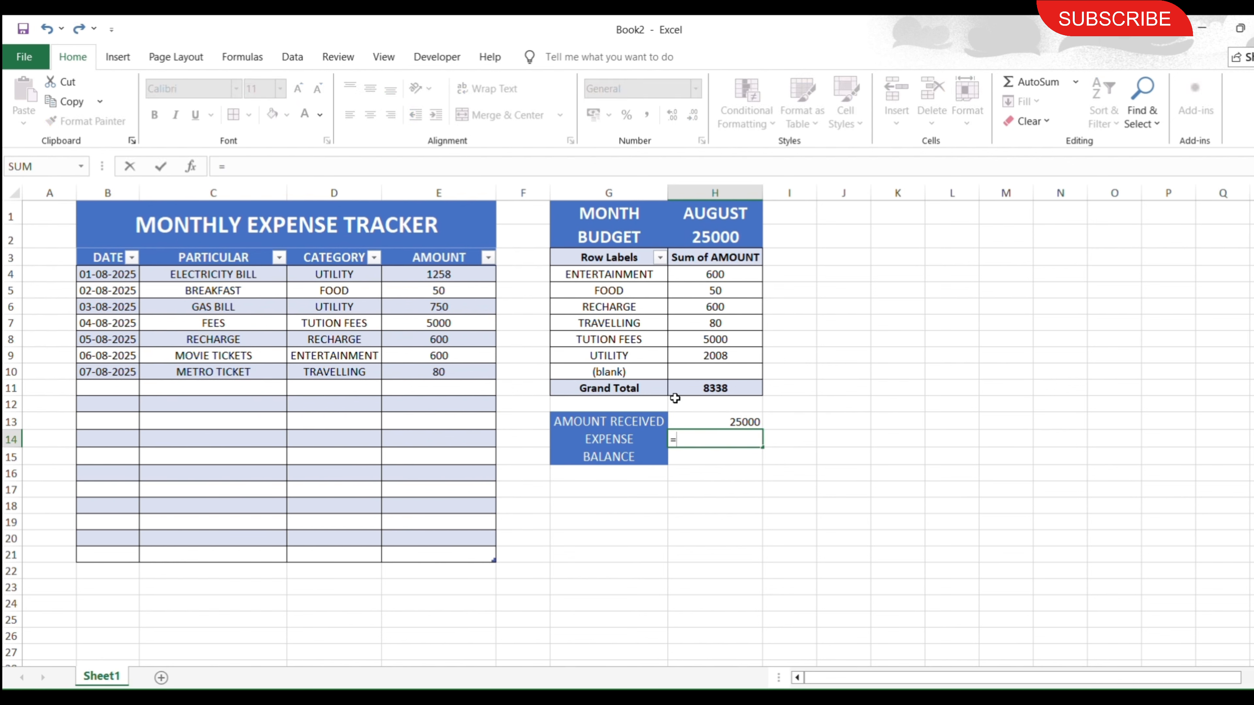
pyautogui.click(694, 391)
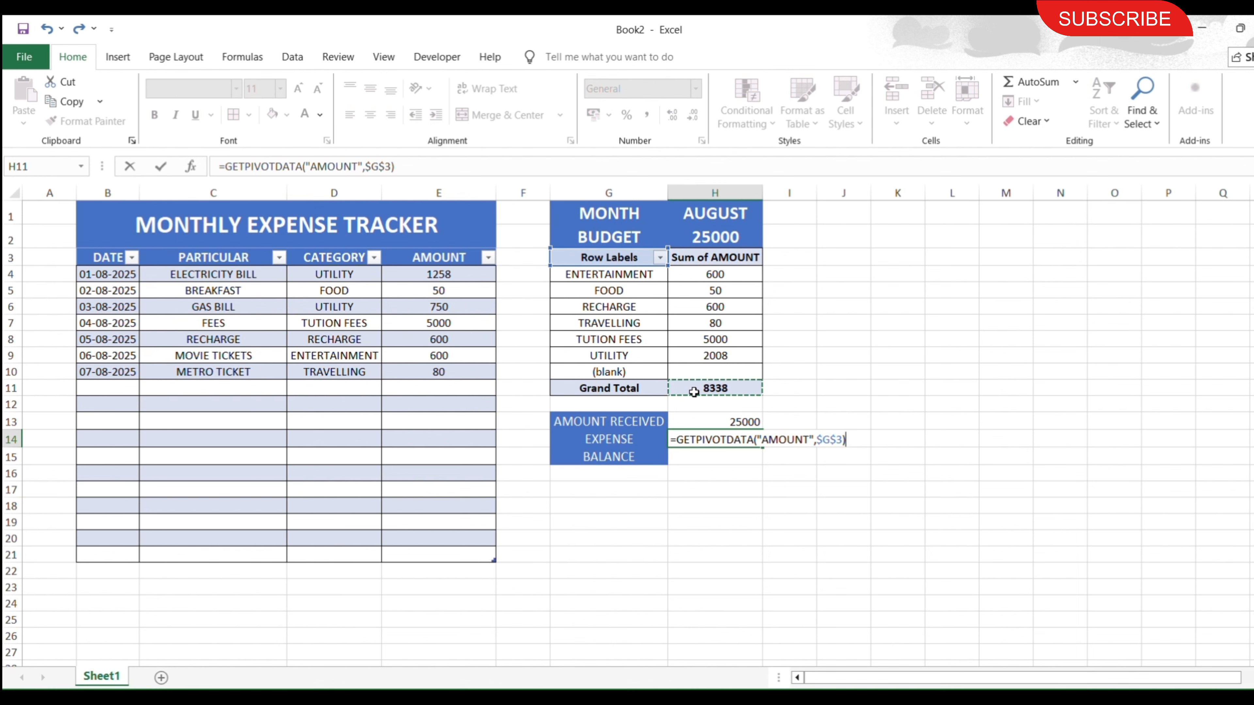
pyautogui.press('Return')
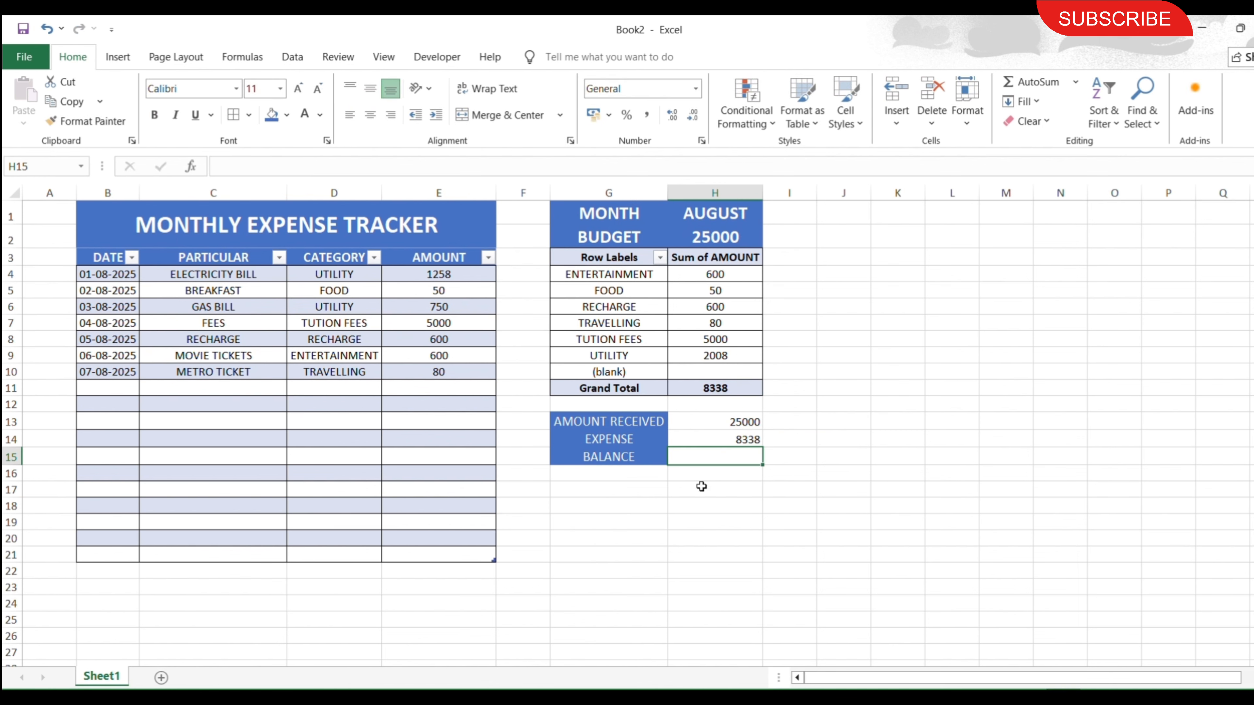
# Calculate the balance in H15 as =H13-H14, and make the figures in H13:H15 bold and centred.
pyautogui.write('=')
pyautogui.click(720, 420)
pyautogui.write('-')
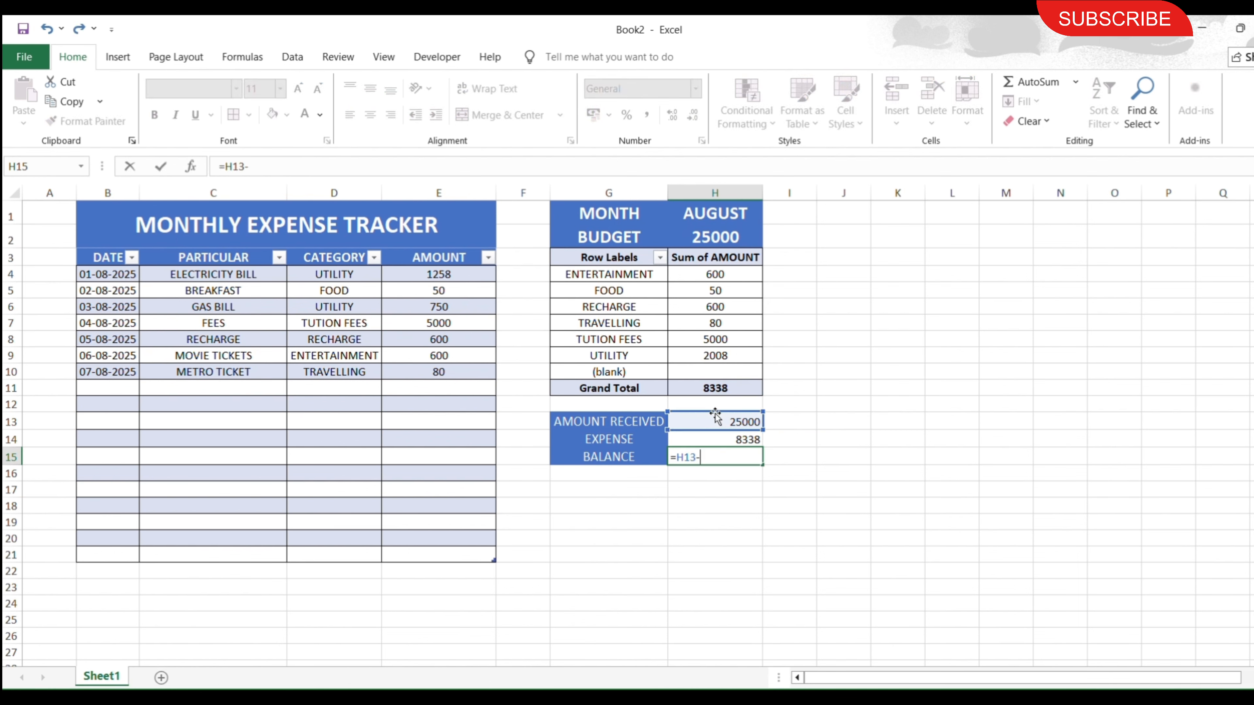
pyautogui.write('H14')
pyautogui.press('Return')
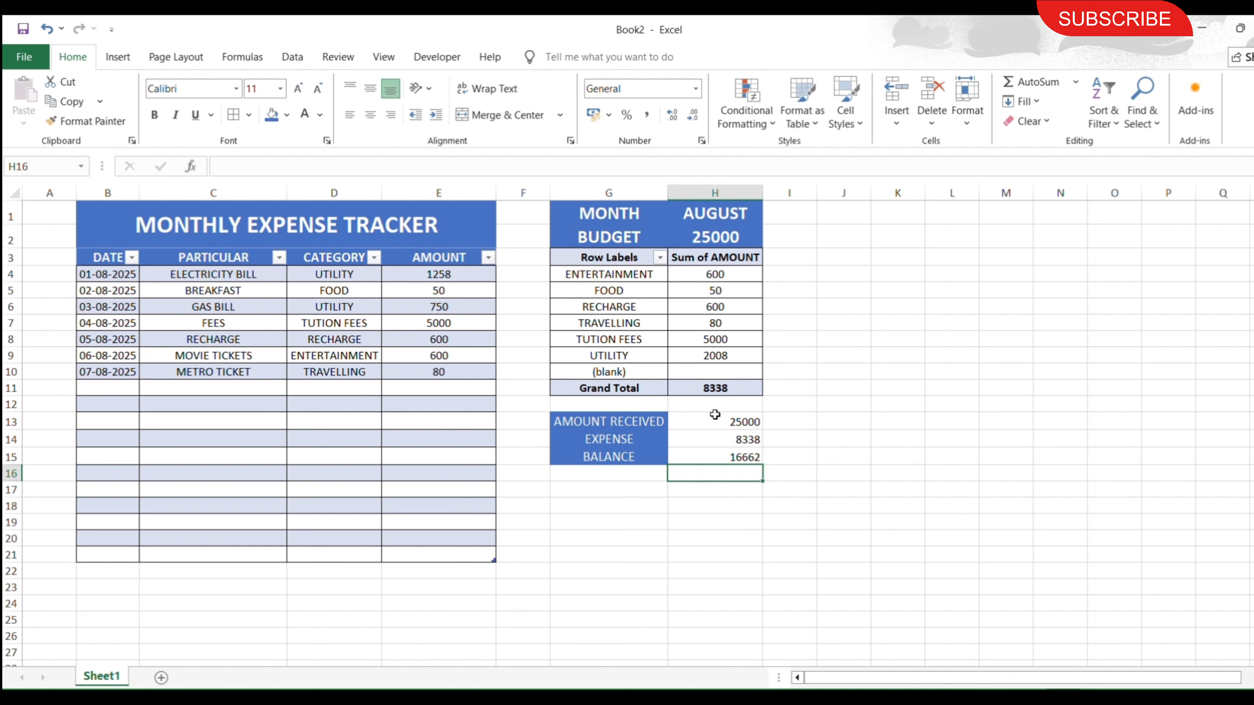
pyautogui.moveTo(718, 426); pyautogui.dragTo(720, 448)
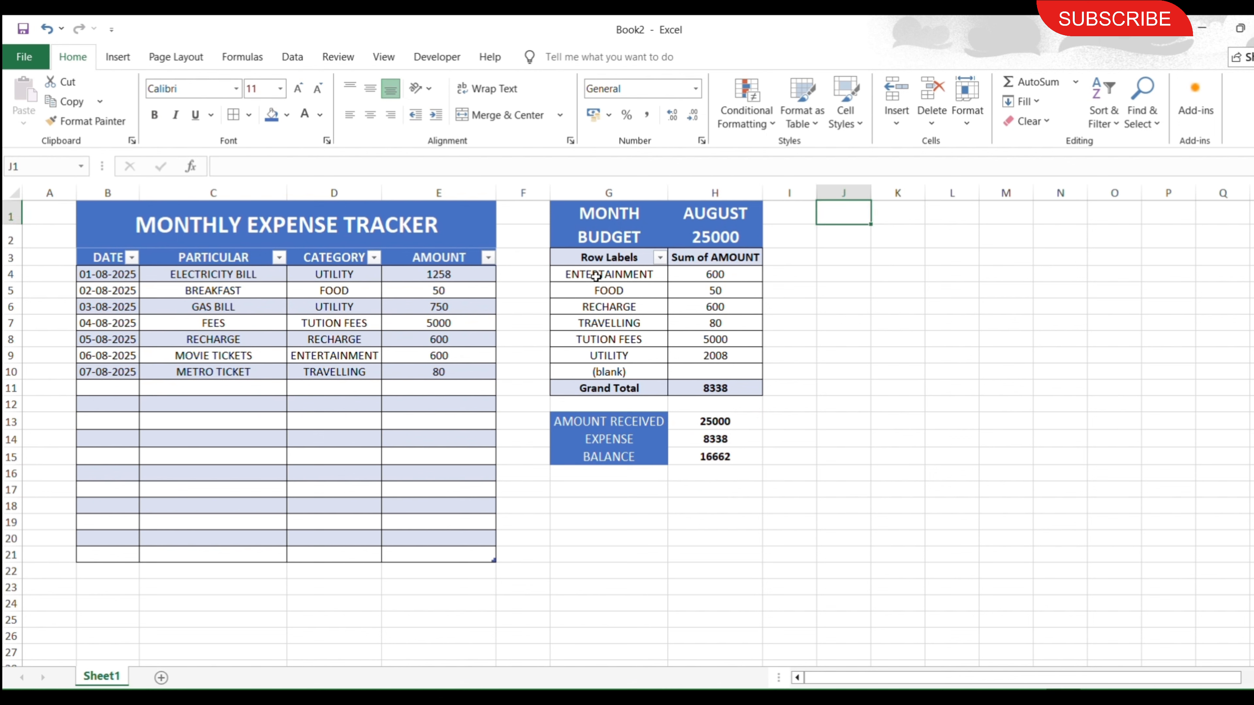
# Insert a pie PivotChart of the category PivotTable, placed beside the summary from column I with the field list hidden.
pyautogui.moveTo(596, 276); pyautogui.dragTo(719, 386)
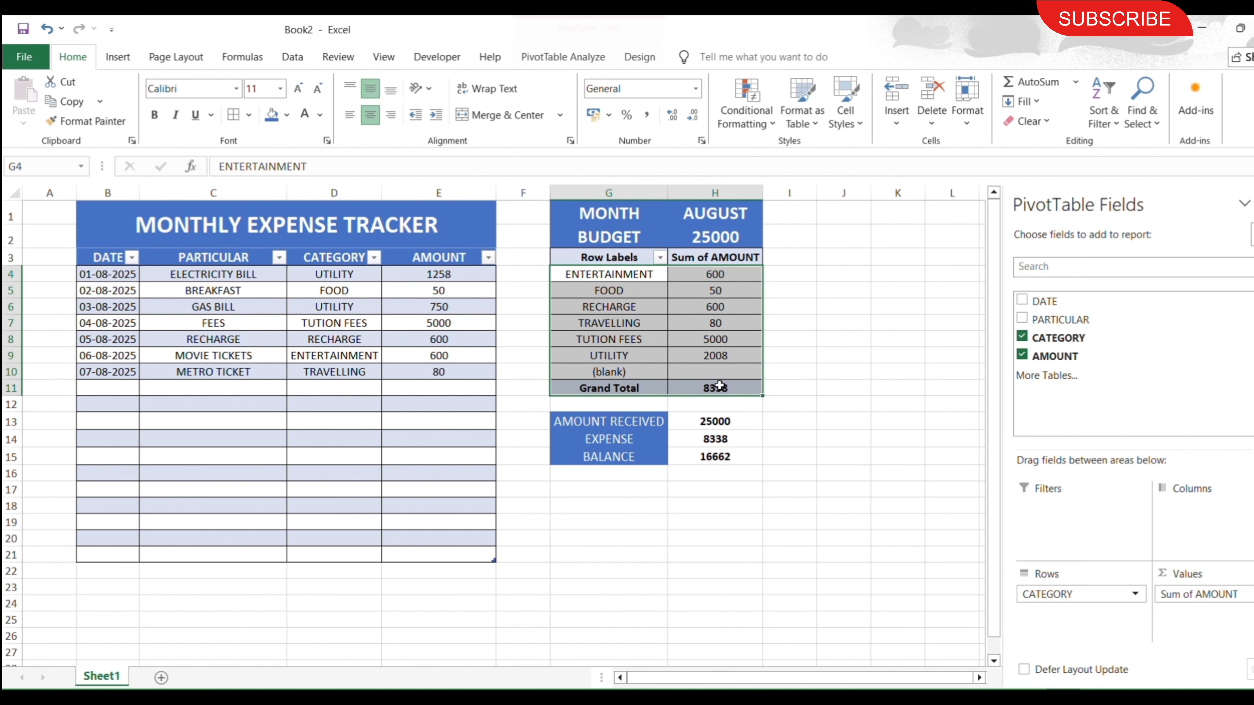
pyautogui.click(115, 57)
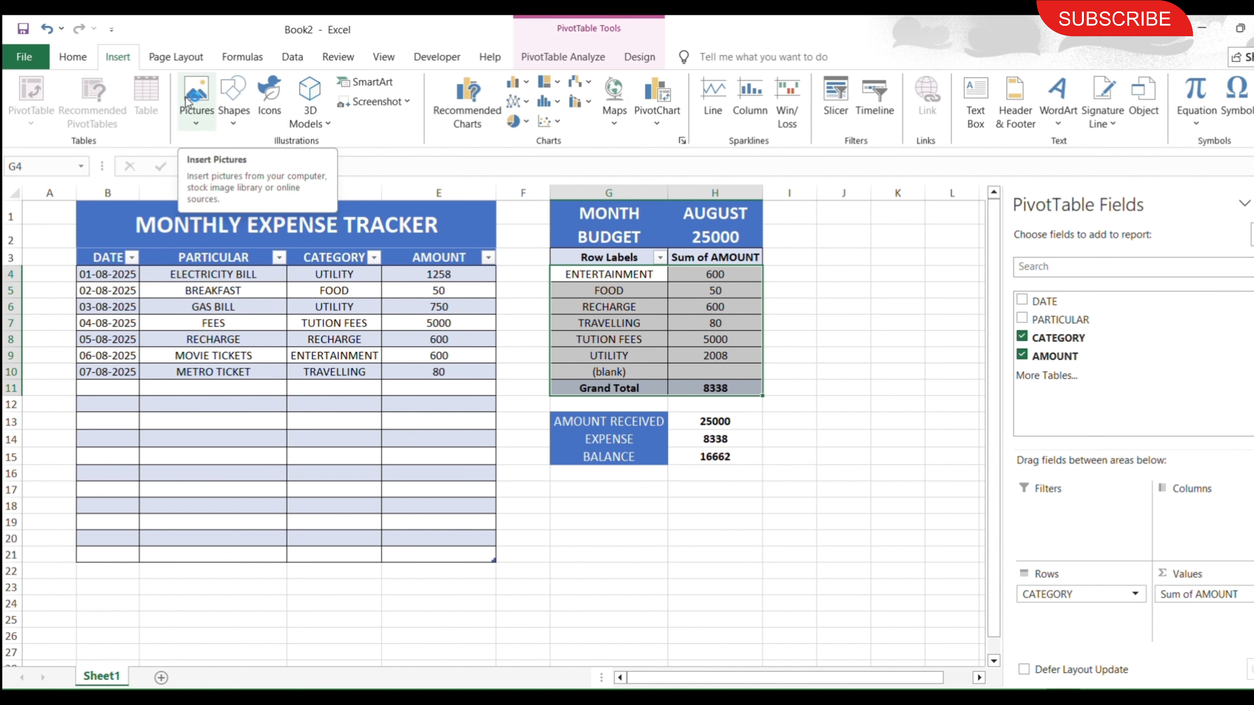
pyautogui.click(464, 127)
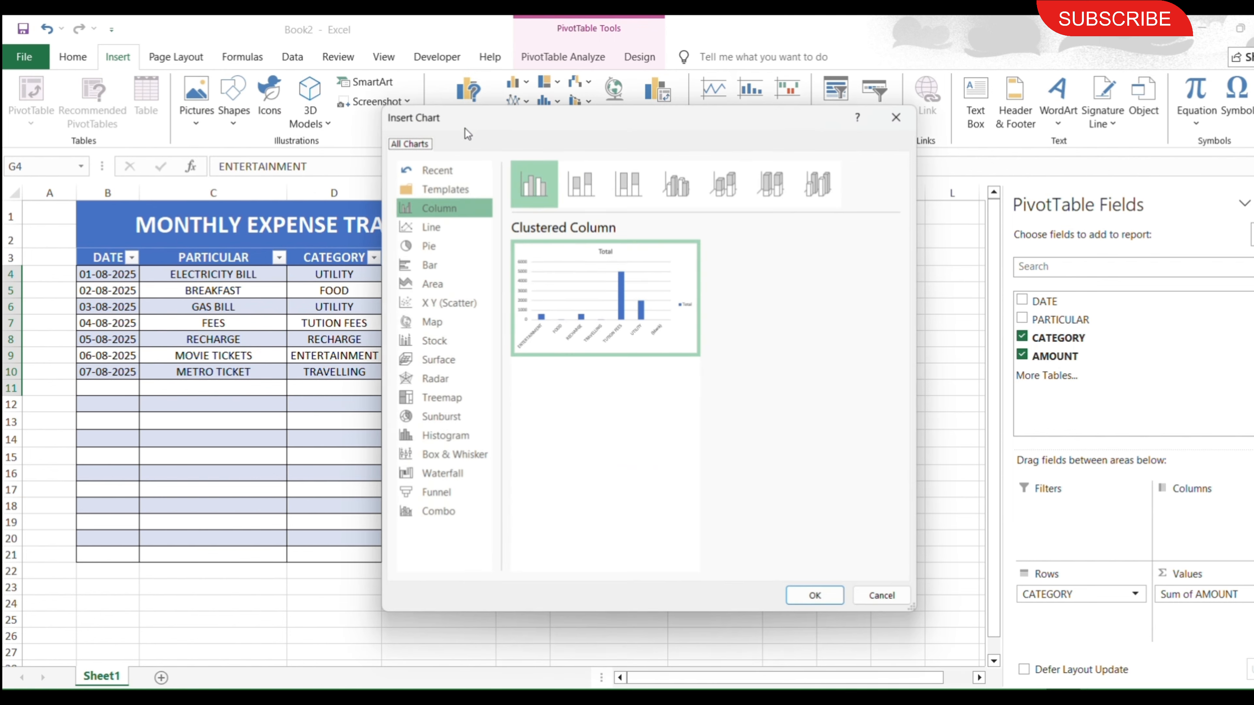
pyautogui.click(444, 245)
pyautogui.click(810, 595)
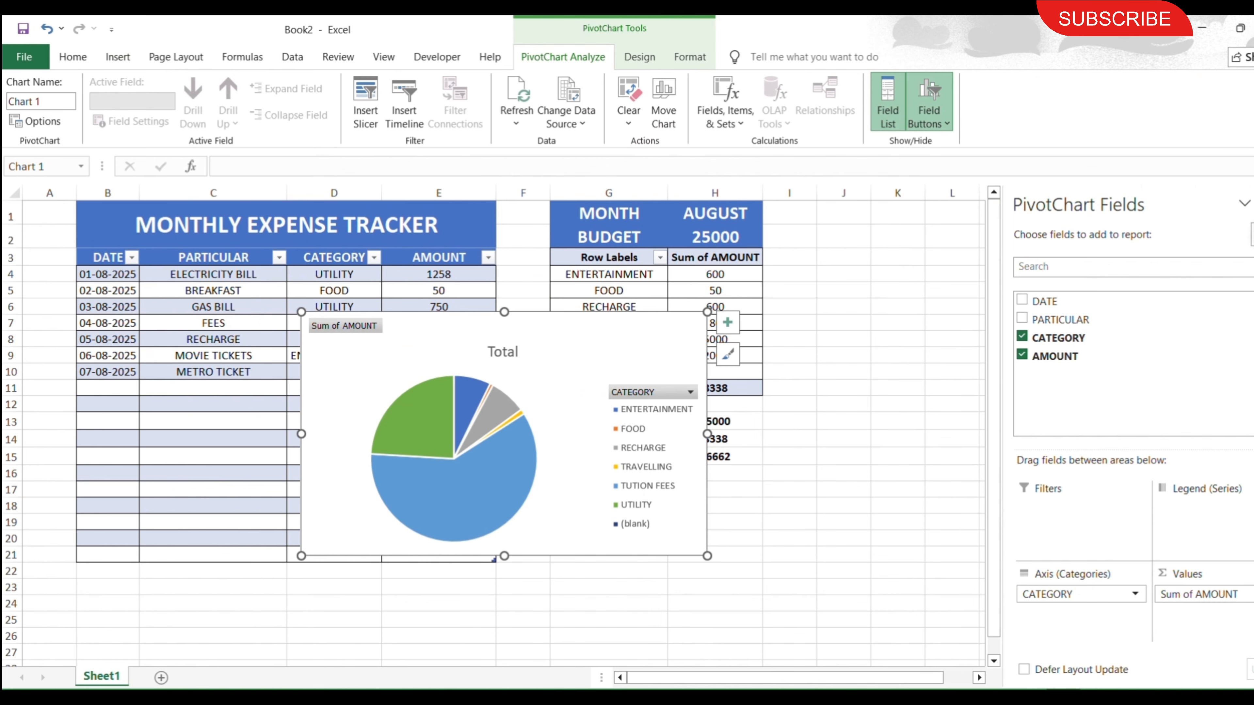
pyautogui.click(887, 103)
pyautogui.moveTo(558, 379); pyautogui.dragTo(1042, 281)
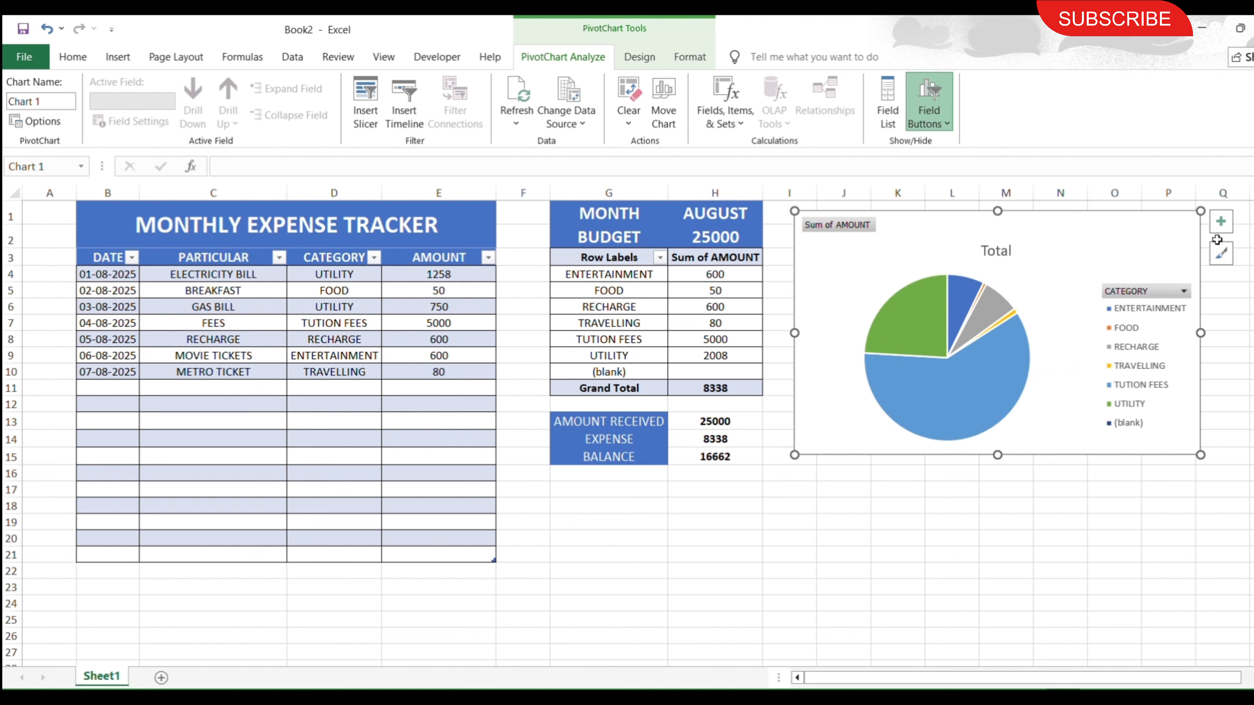
# Recolour the pie chart with the first monochromatic blue palette and enlarge its category legend.
pyautogui.click(1223, 253)
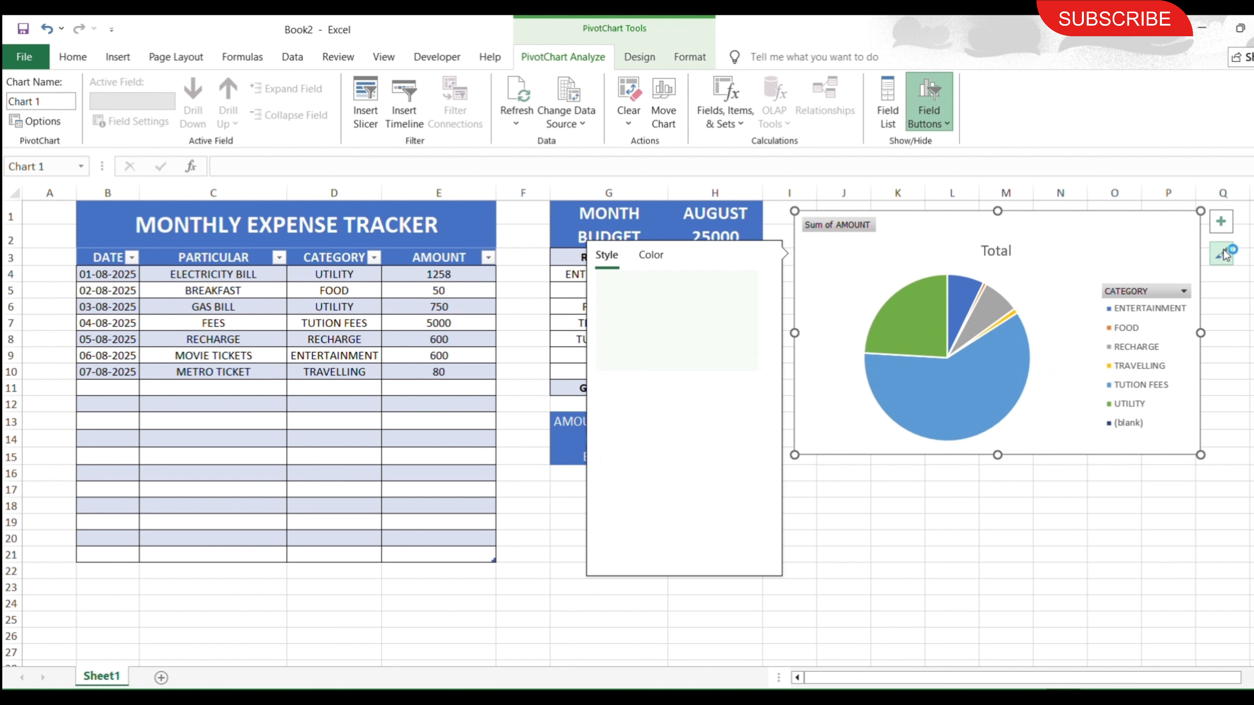
pyautogui.click(648, 255)
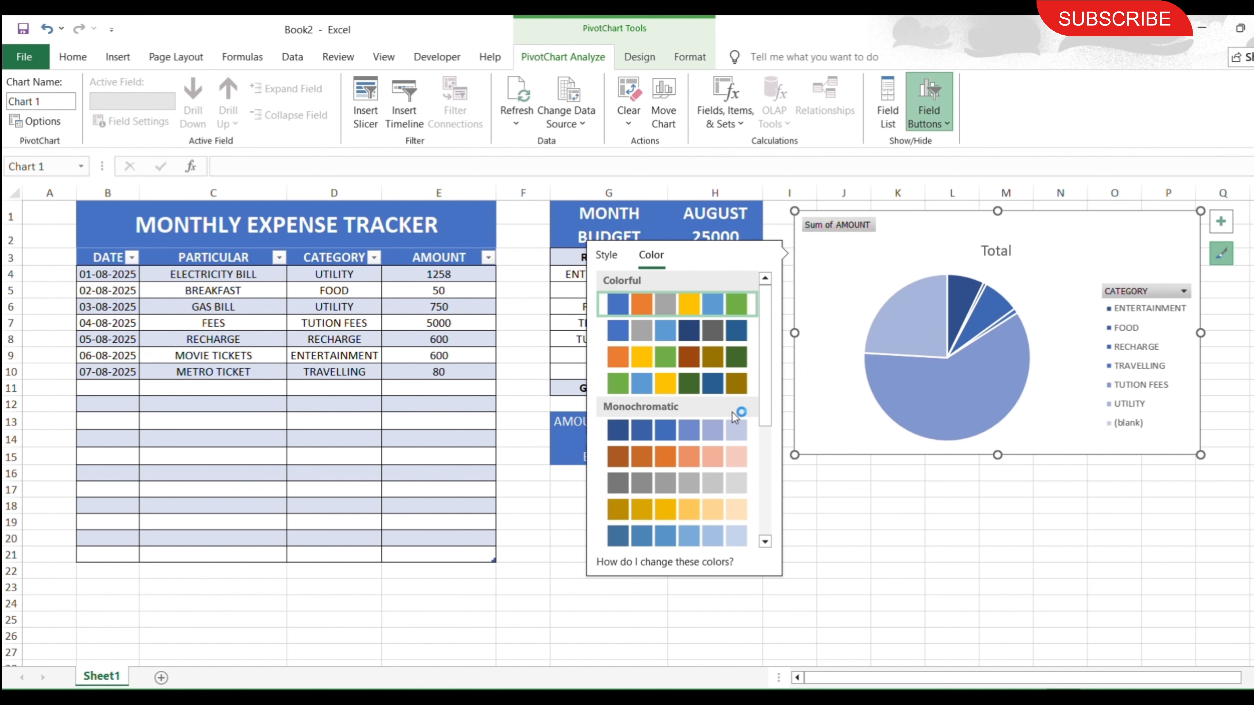
pyautogui.click(733, 428)
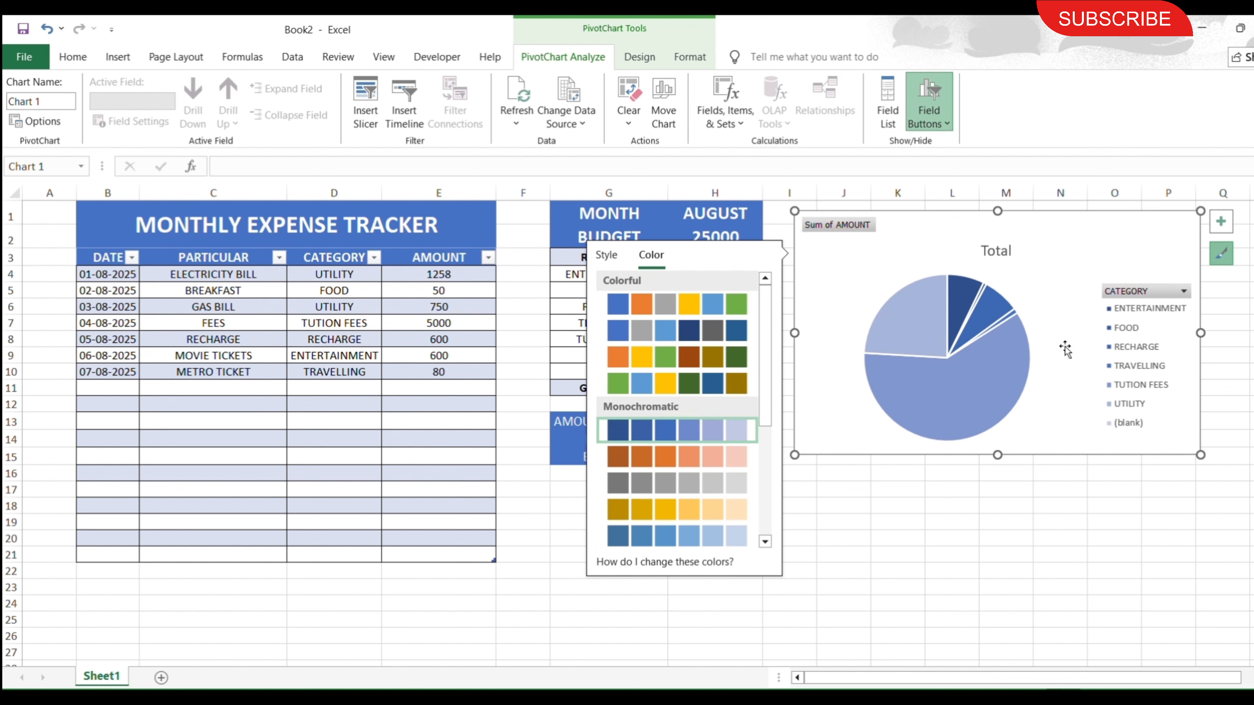
pyautogui.click(1146, 330)
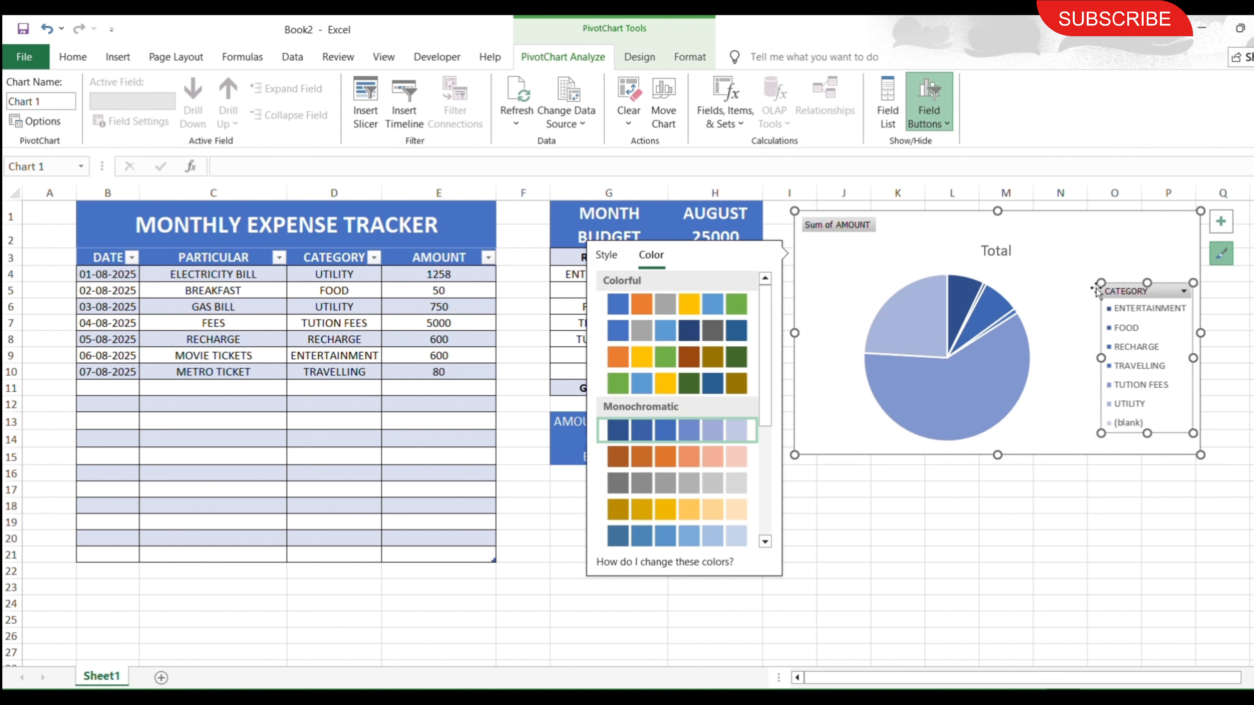
pyautogui.moveTo(1099, 285); pyautogui.dragTo(1041, 225)
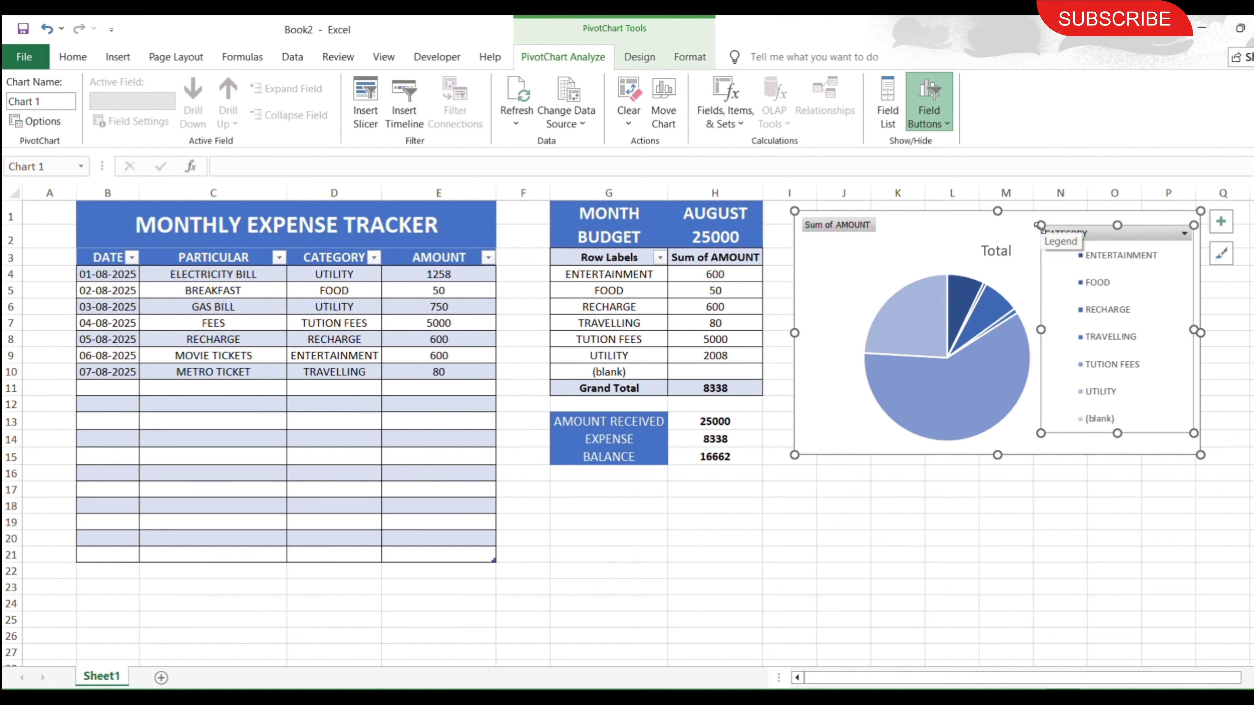
pyautogui.click(824, 545)
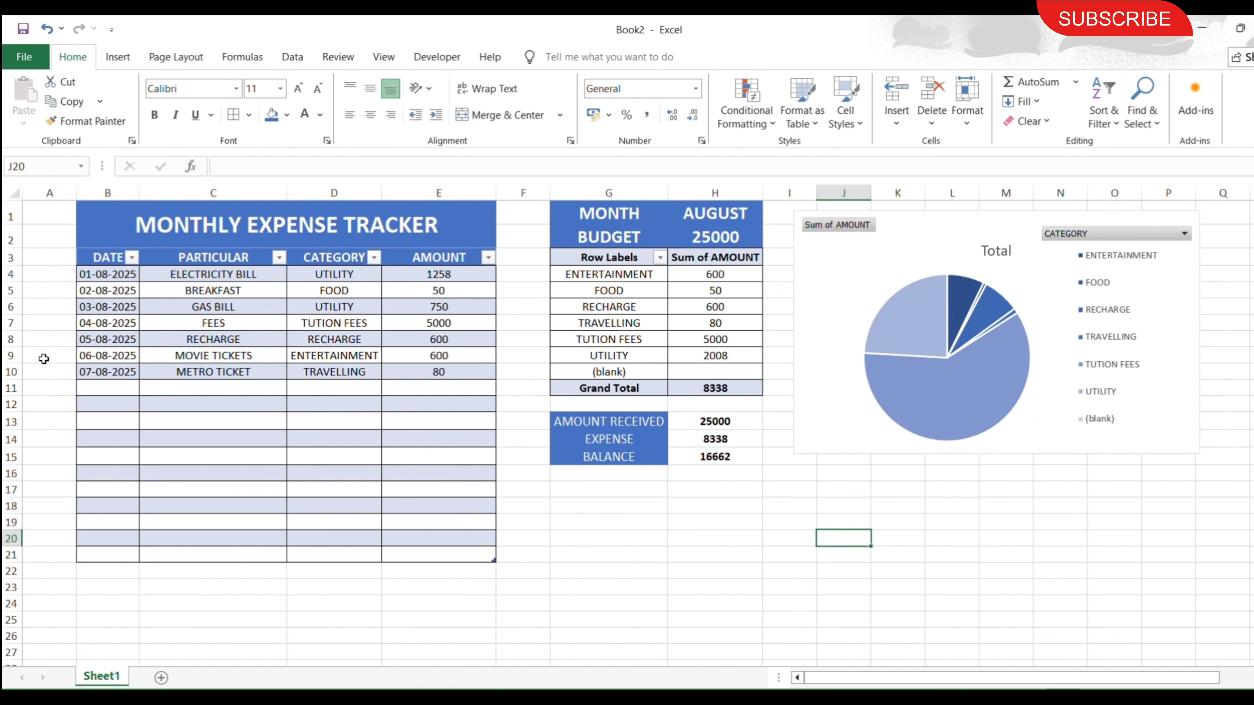
# Add an expense in row 11 dated 08-08-2025 for LUNCH, category FOOD, amount 200.
pyautogui.click(120, 387)
pyautogui.write('0')
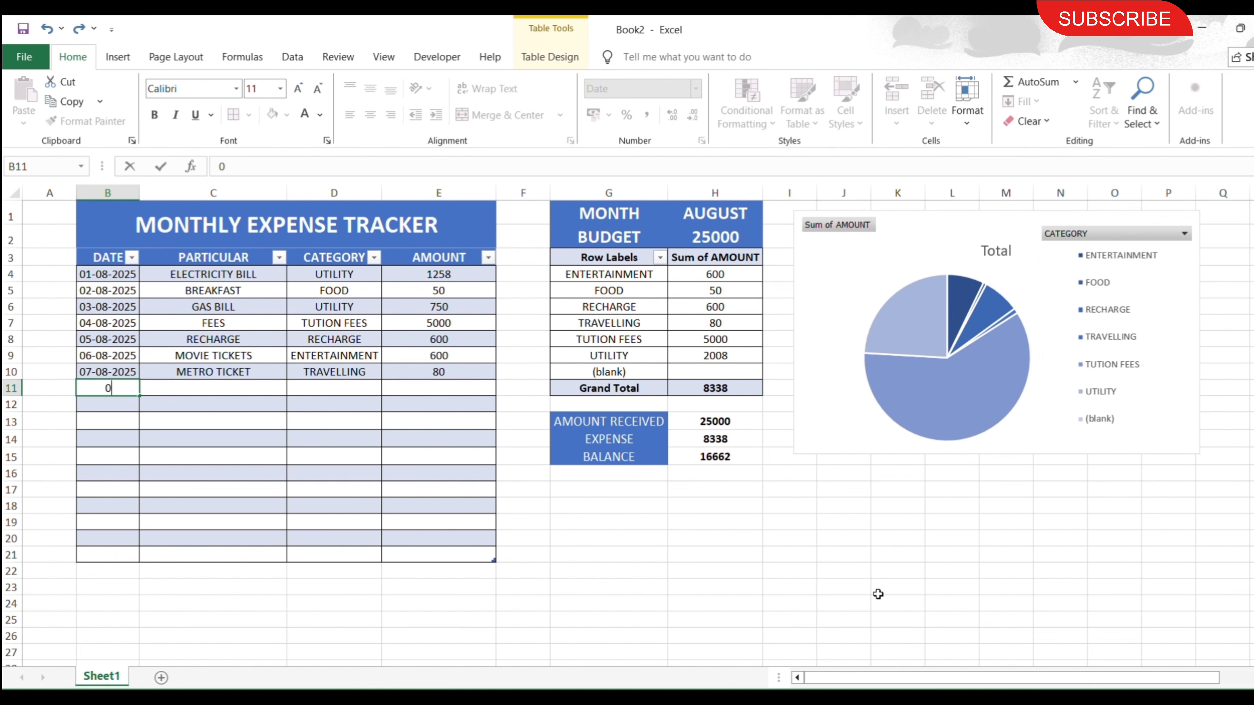
pyautogui.write('8-08-2025')
pyautogui.press('Tab')
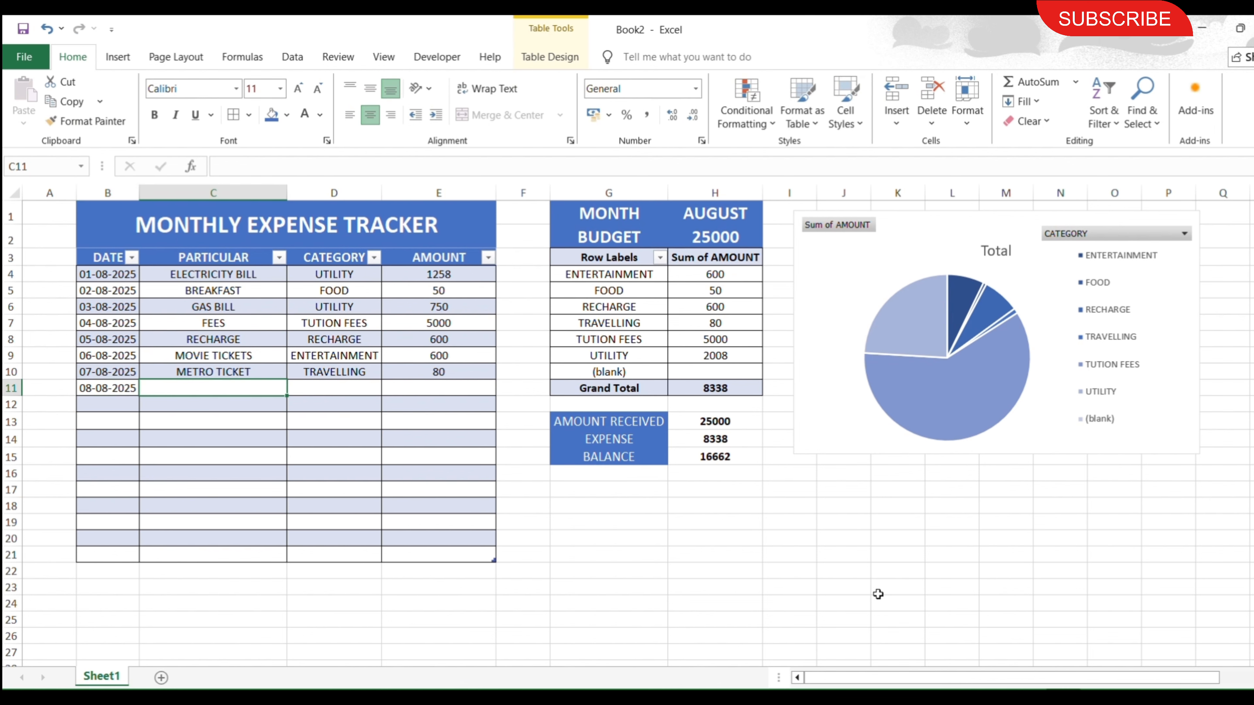
pyautogui.write('LUNCH')
pyautogui.press('Tab')
pyautogui.write('FOOD')
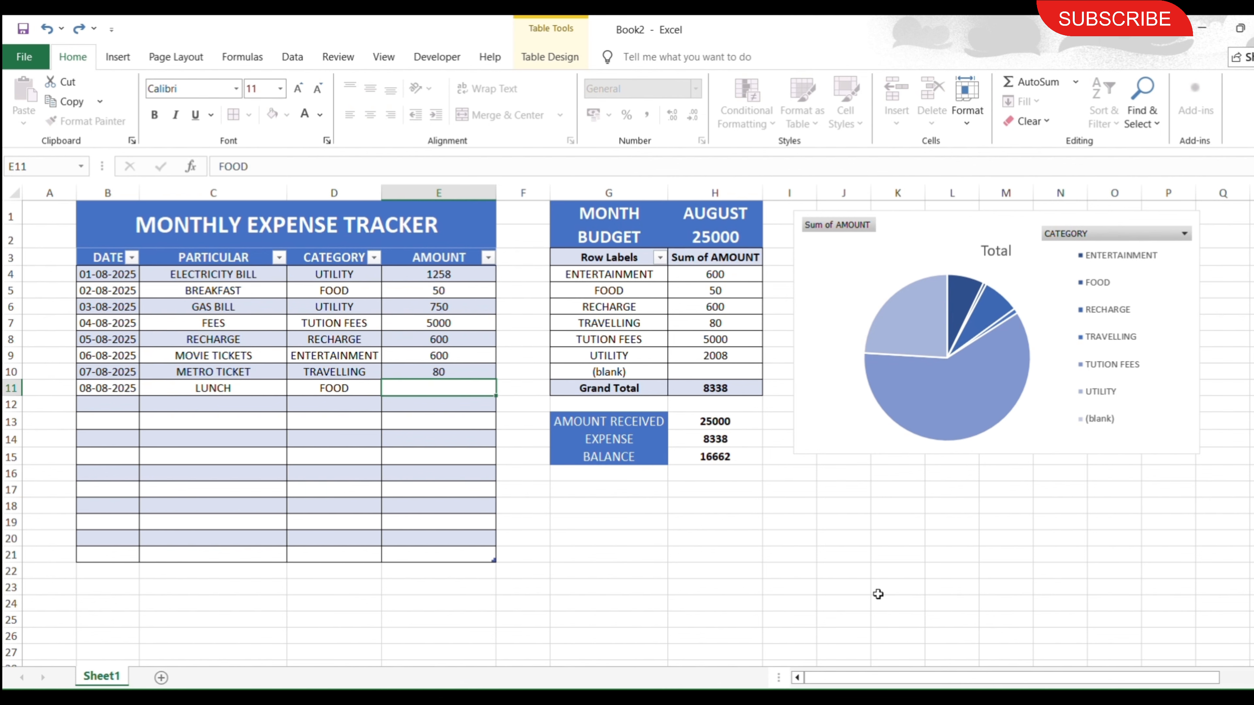
pyautogui.press('Tab')
pyautogui.write('200')
pyautogui.press('Tab')
# Add an expense in row 12 dated 09-08-2025 for TRAIN TICKET, category TRAVELLING, amount 20.
pyautogui.write('09-08-2025')
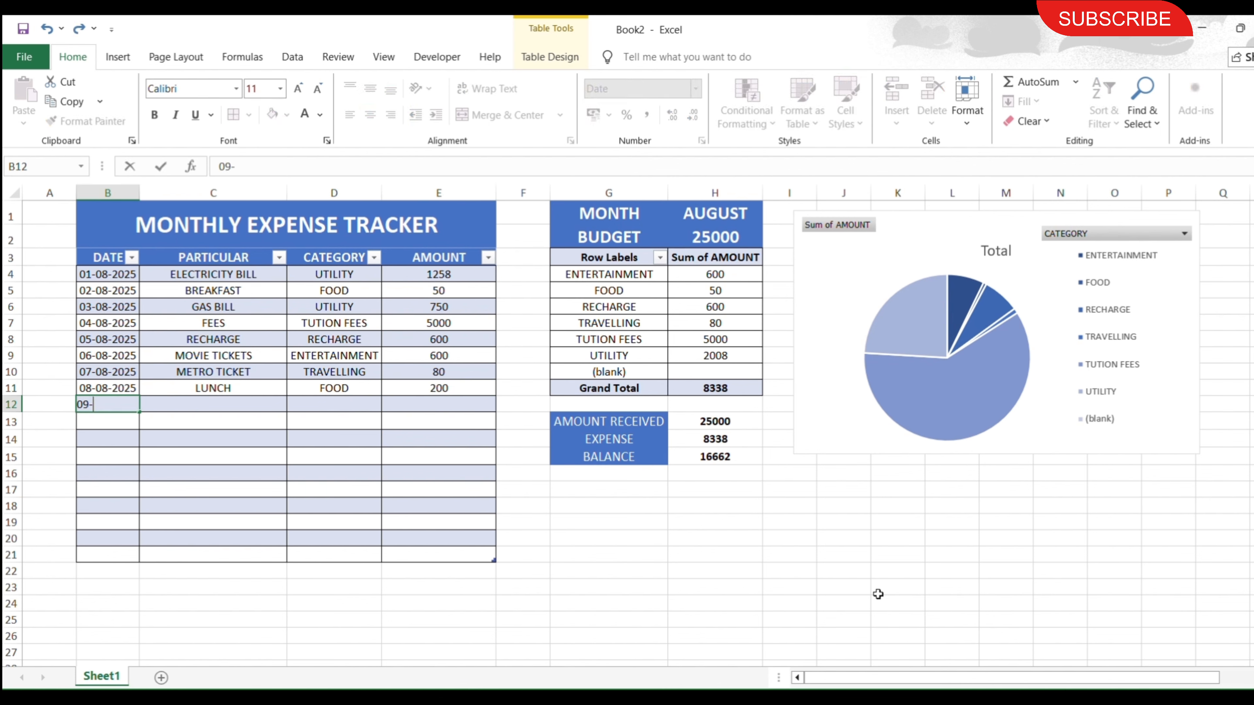
pyautogui.press('Tab')
pyautogui.write('TRAIN TICKET')
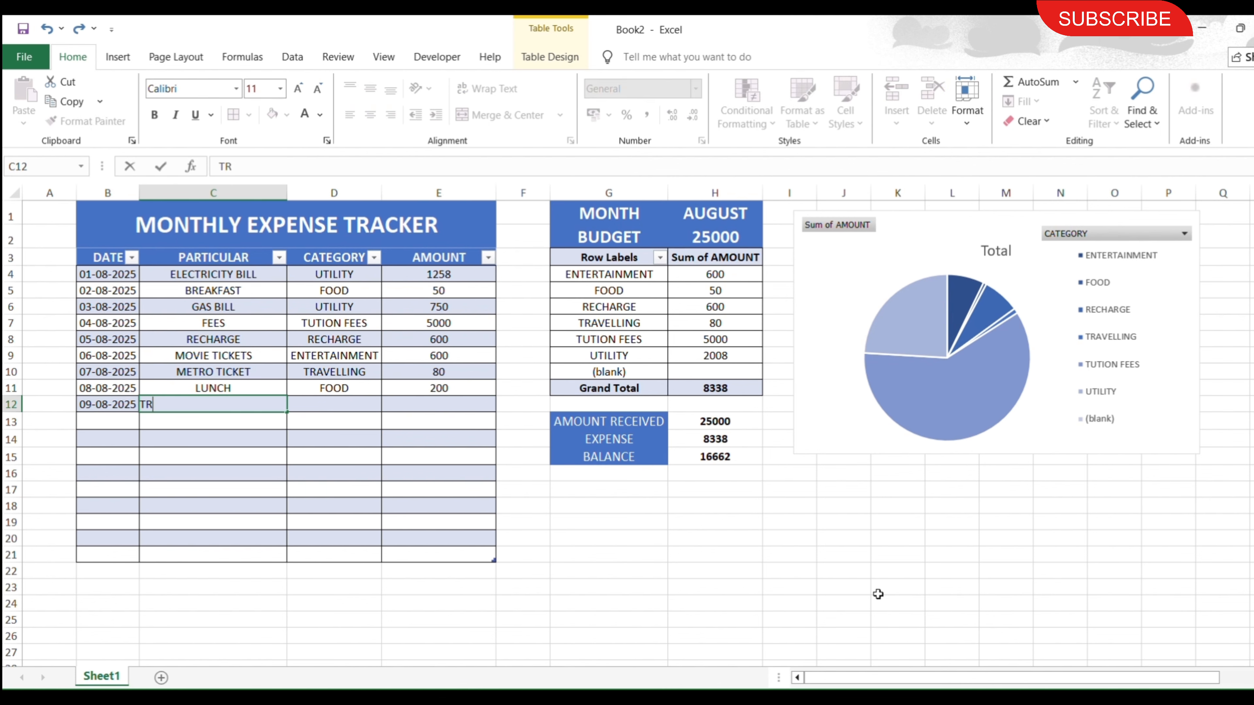
pyautogui.press('Tab')
pyautogui.write('TR')
pyautogui.press('Tab')
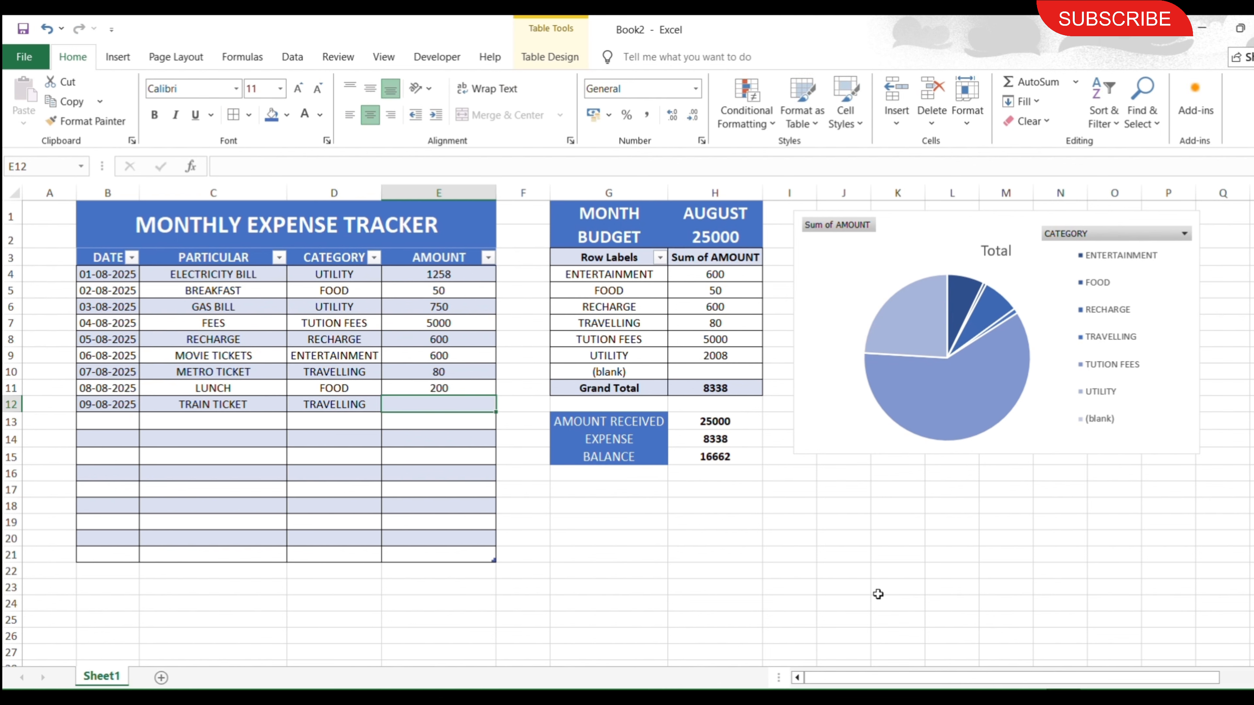
pyautogui.write('20')
pyautogui.click(267, 438)
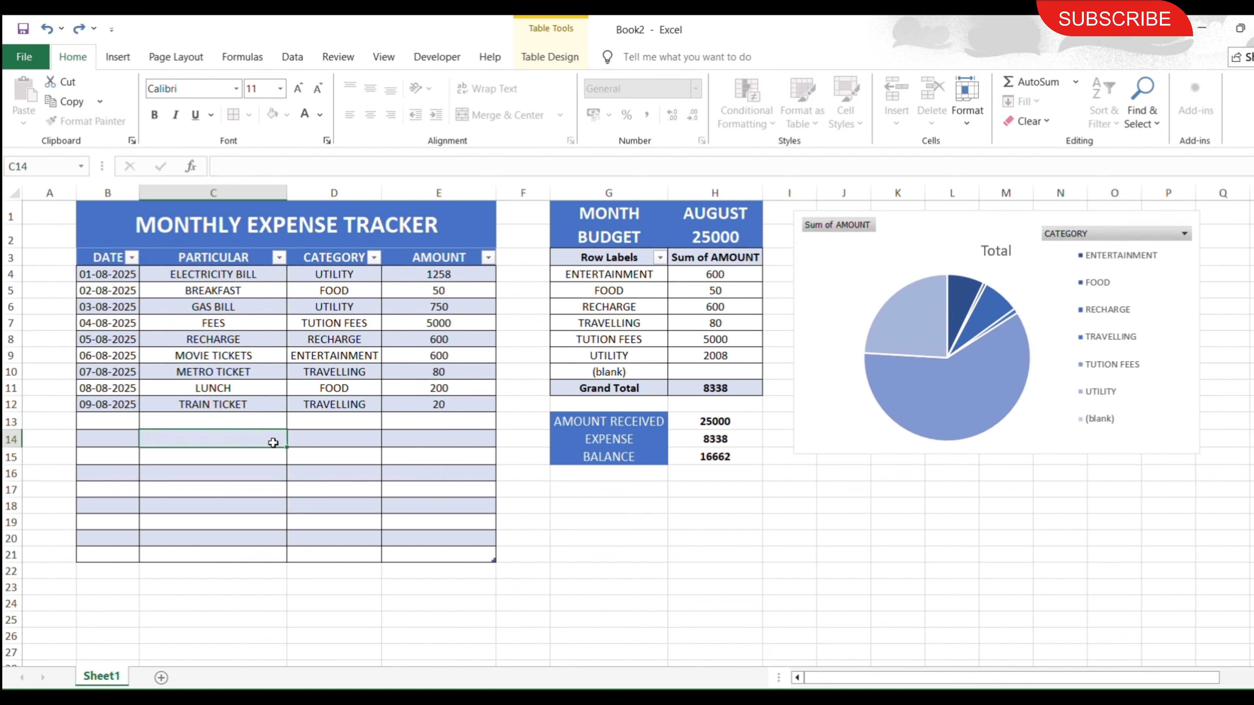
# Refresh the category PivotTable so its totals, the balance summary and the pie chart include the LUNCH and TRAIN TICKET expenses.
pyautogui.click(654, 324)
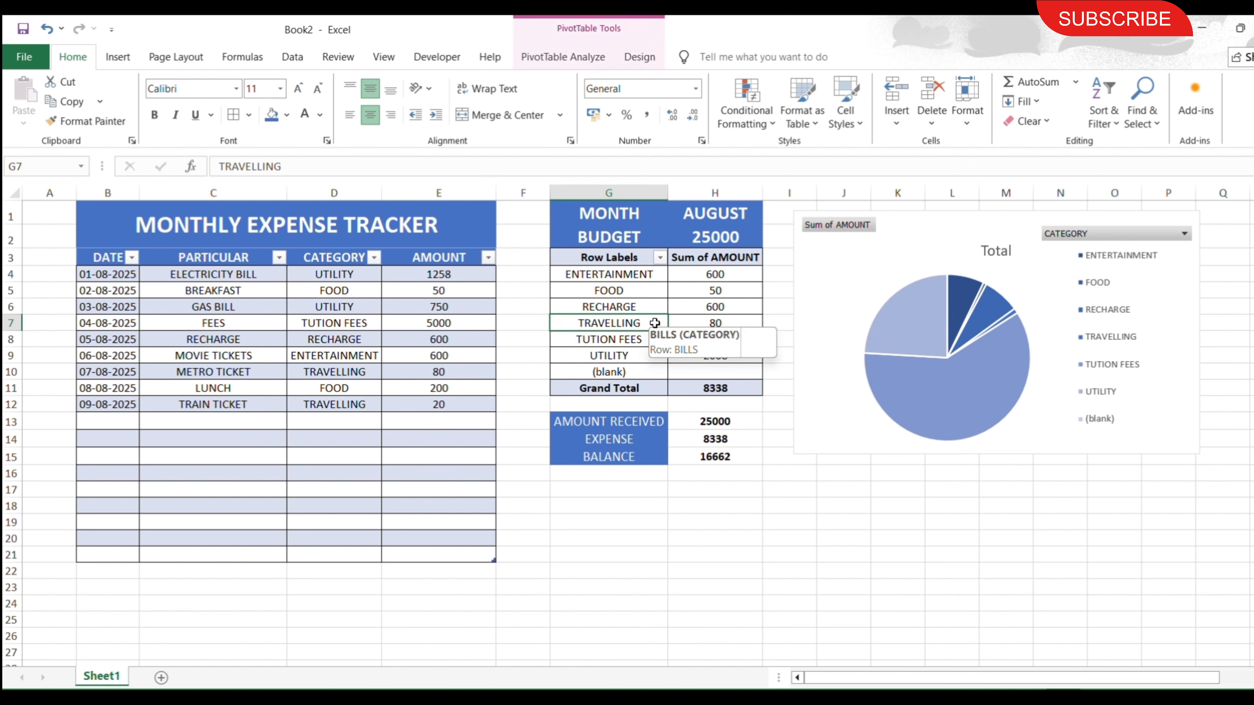
pyautogui.rightClick(683, 279)
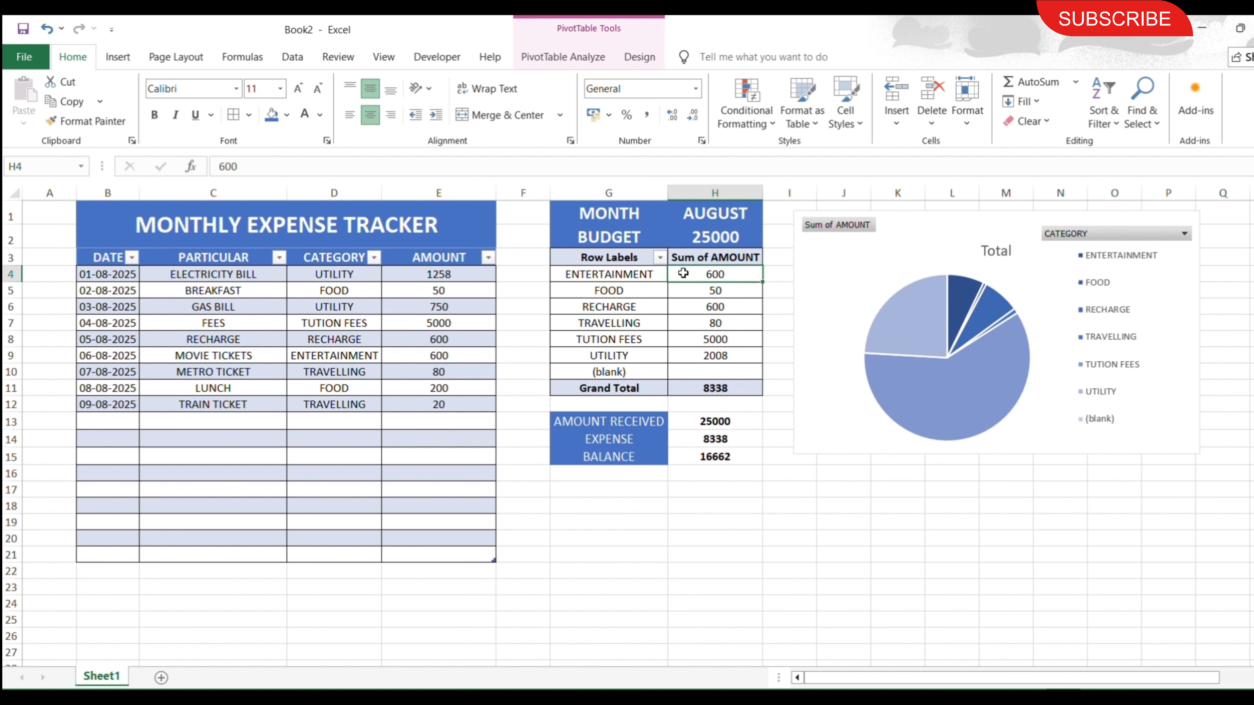
pyautogui.click(727, 375)
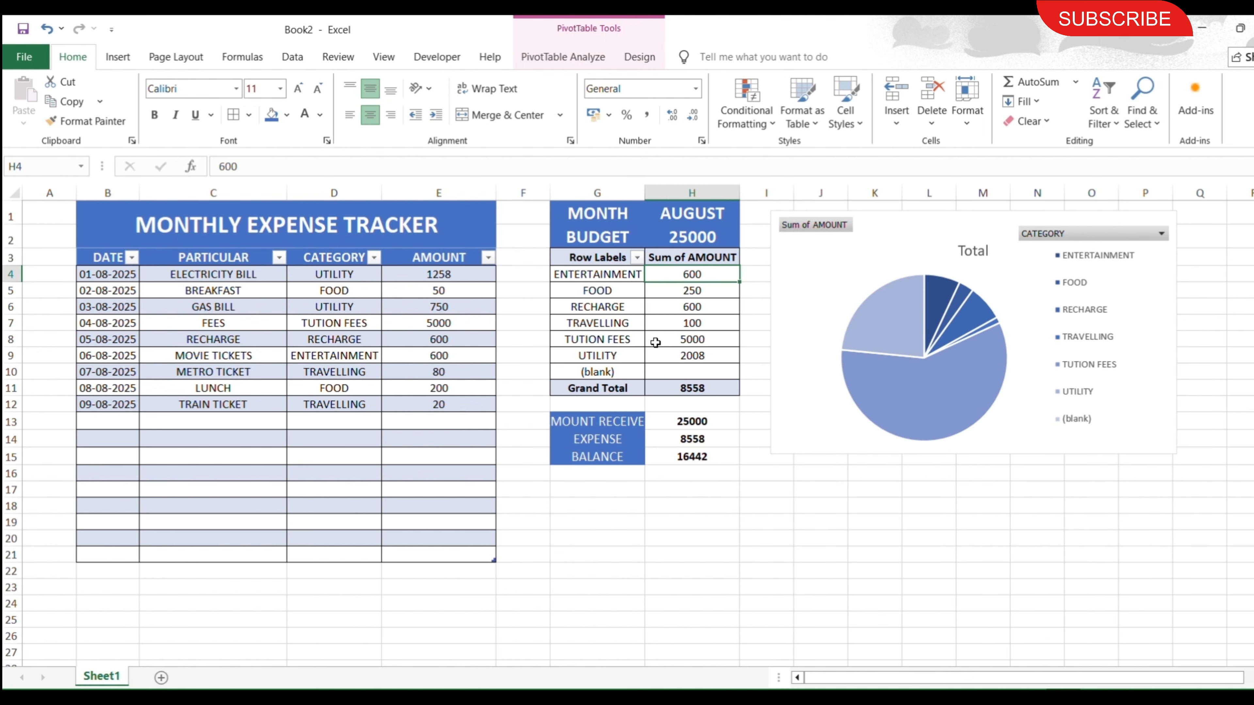
pyautogui.click(500, 520)
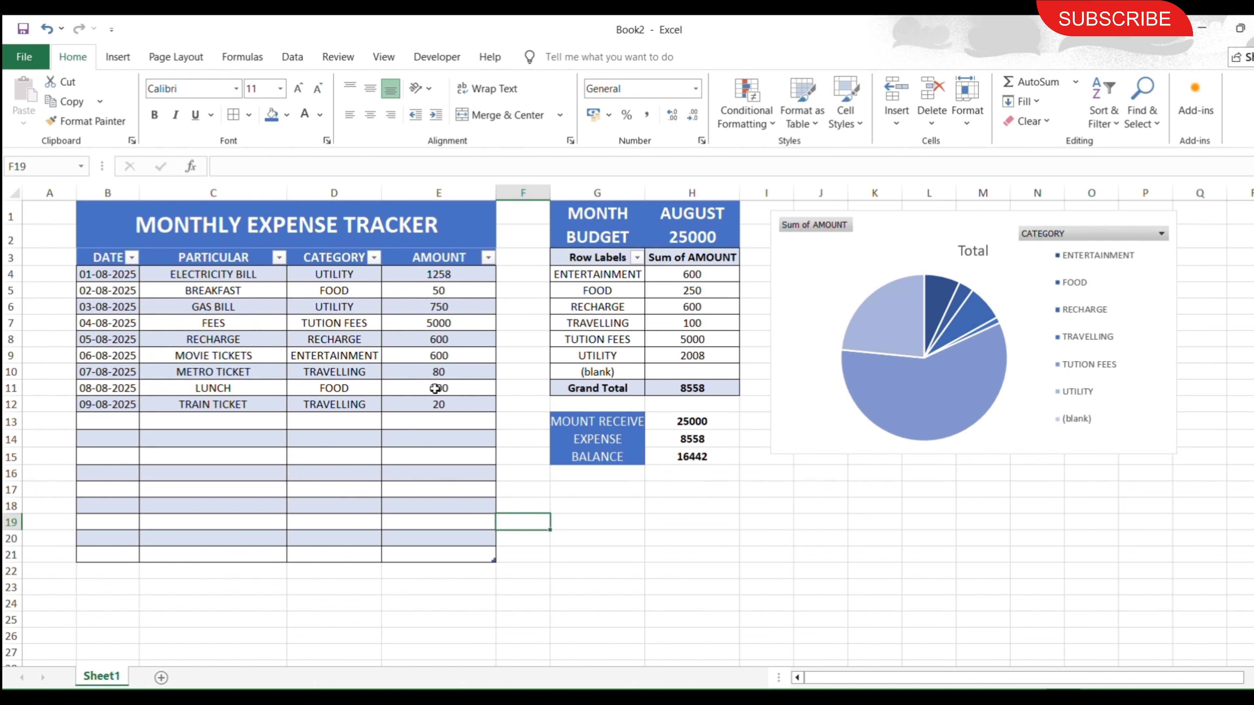
pyautogui.click(700, 568)
pyautogui.click(336, 471)
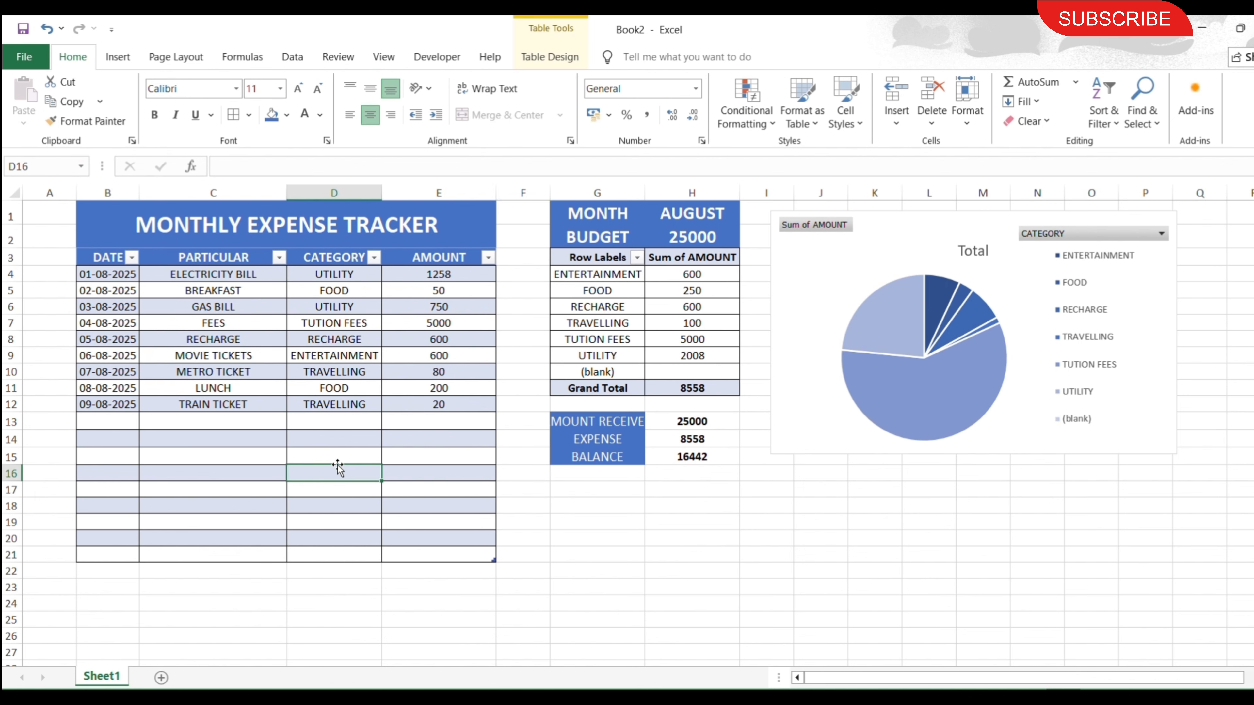
# Add an expense in row 13 dated 10-08-2025 for FEES, category TUTION FEES, amount 10000.
pyautogui.click(113, 421)
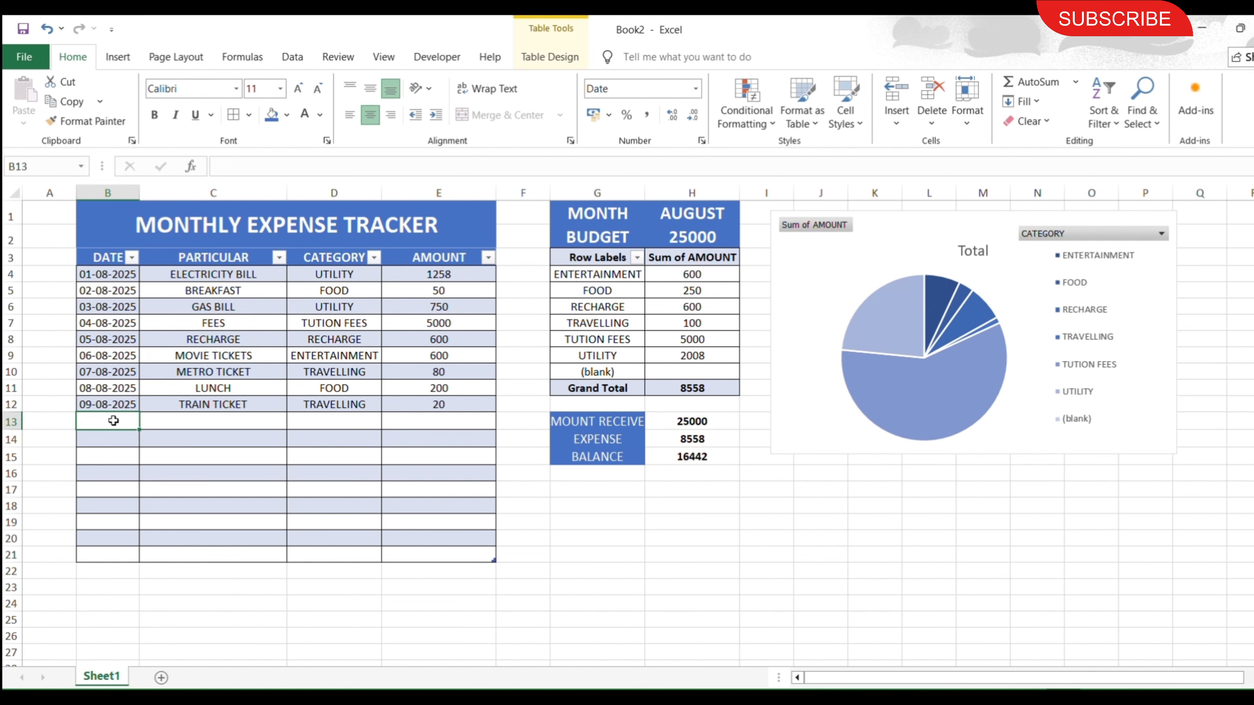
pyautogui.write('10')
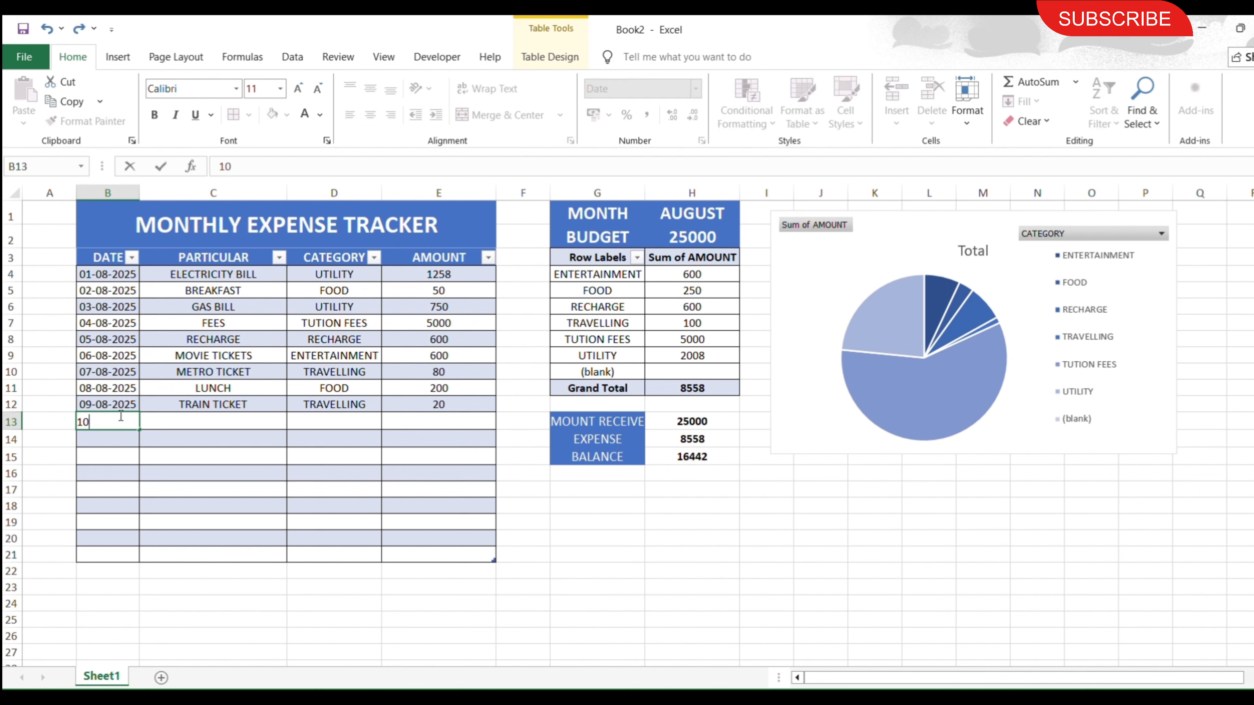
pyautogui.write('-08-2025')
pyautogui.press('Tab')
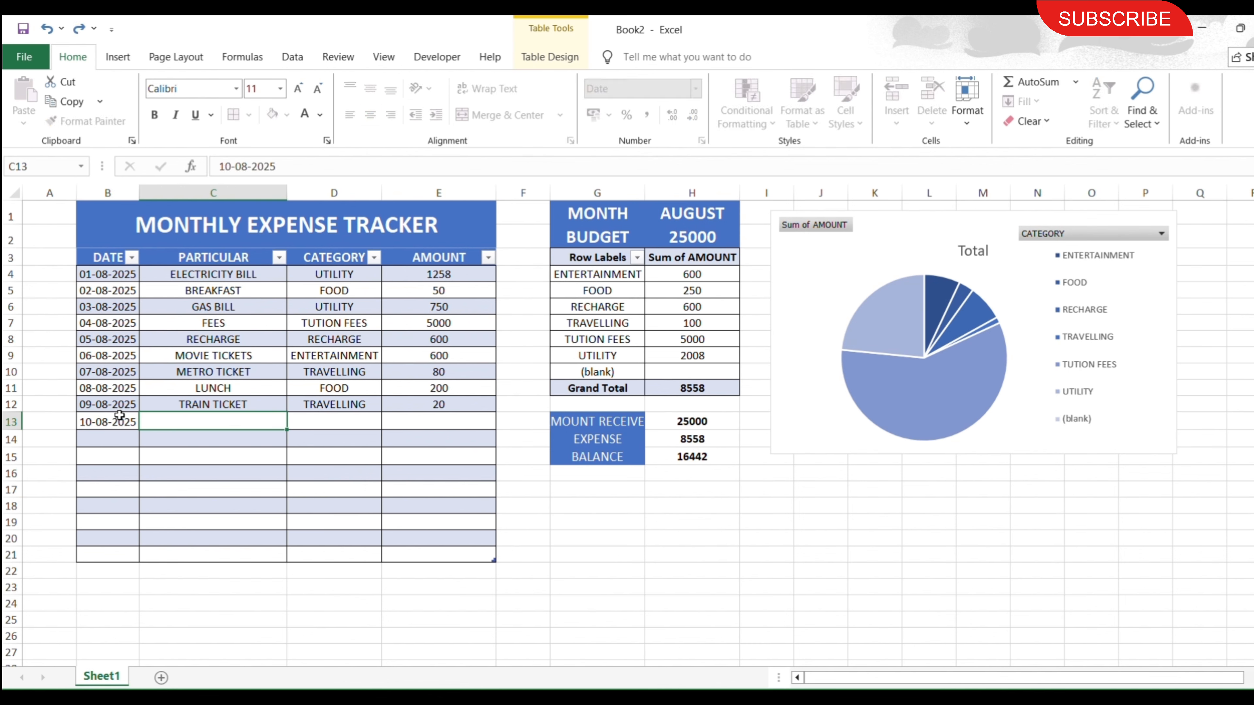
pyautogui.write('FEES')
pyautogui.press('Tab')
pyautogui.write('TU')
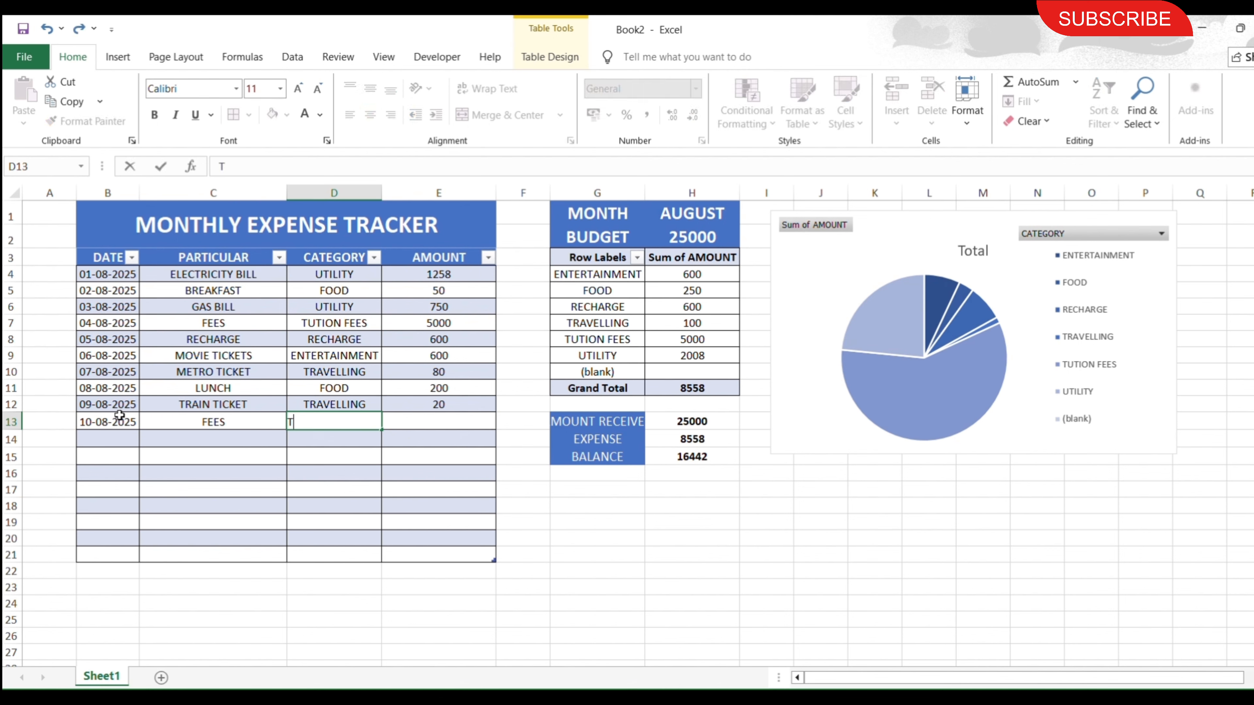
pyautogui.press('Tab')
pyautogui.write('1000')
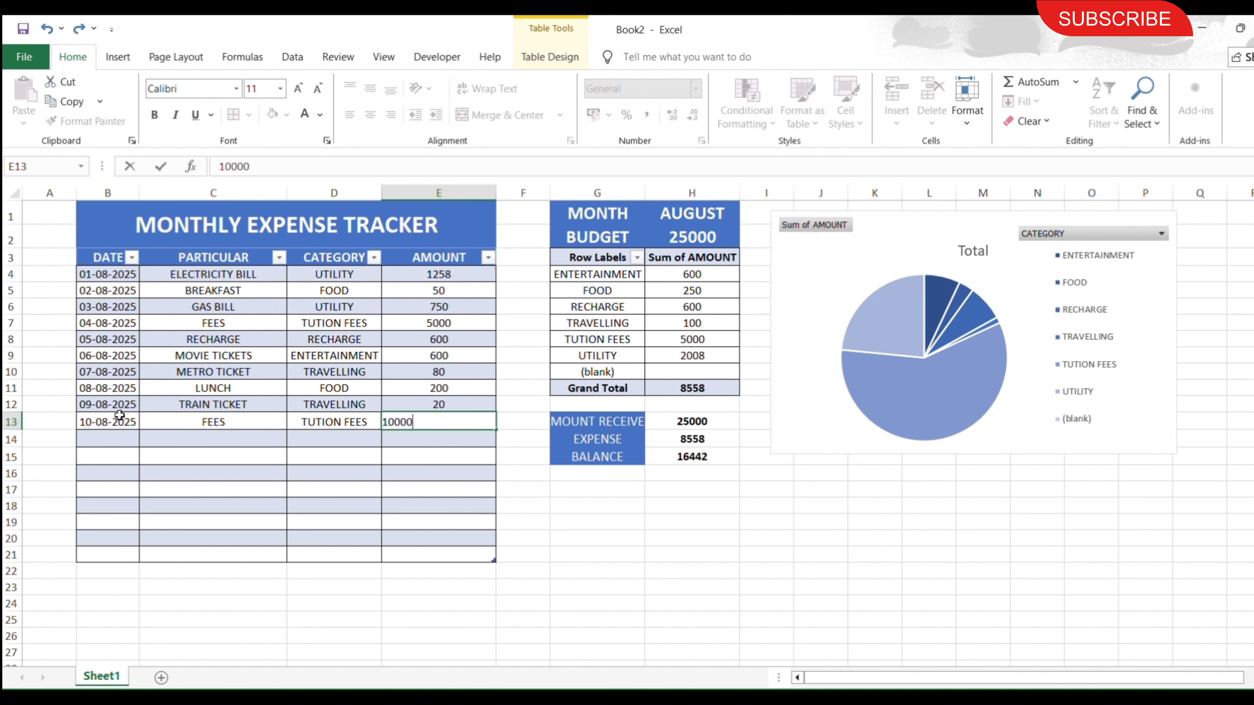
pyautogui.press('Return')
# Refresh the category PivotTable so its totals, the balance summary and the pie chart include the row 13 FEES expense.
pyautogui.click(690, 370)
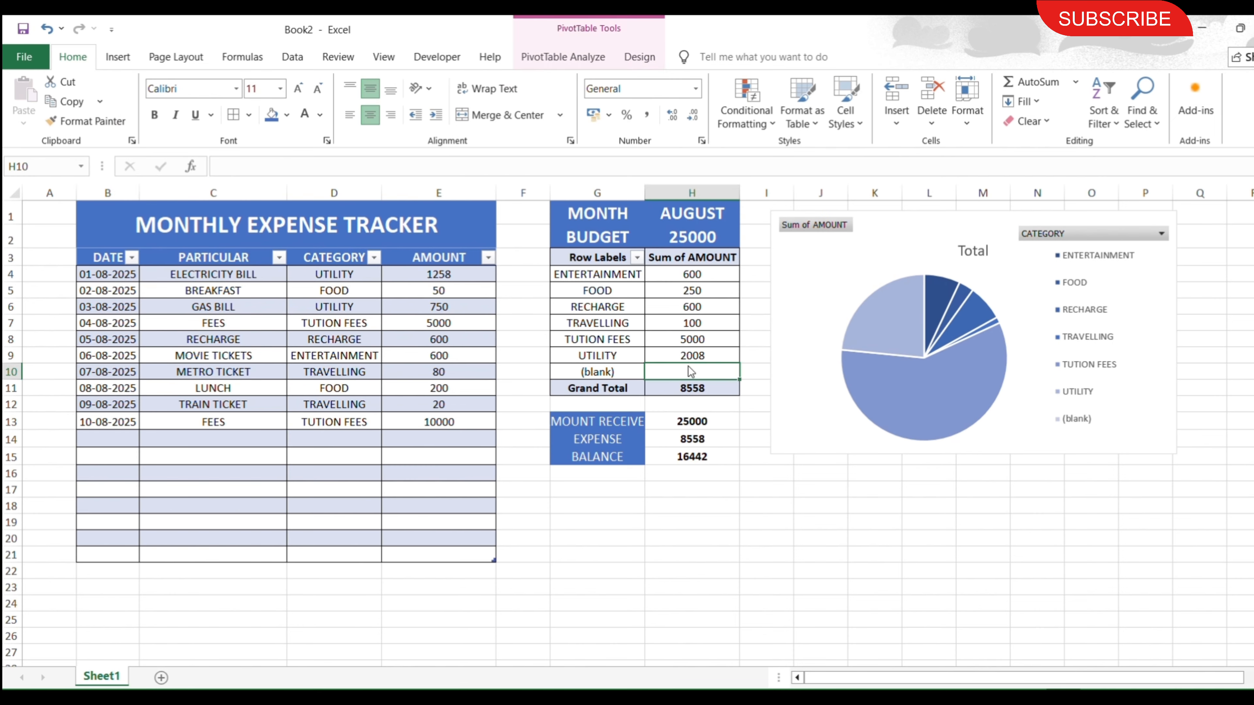
pyautogui.rightClick(690, 372)
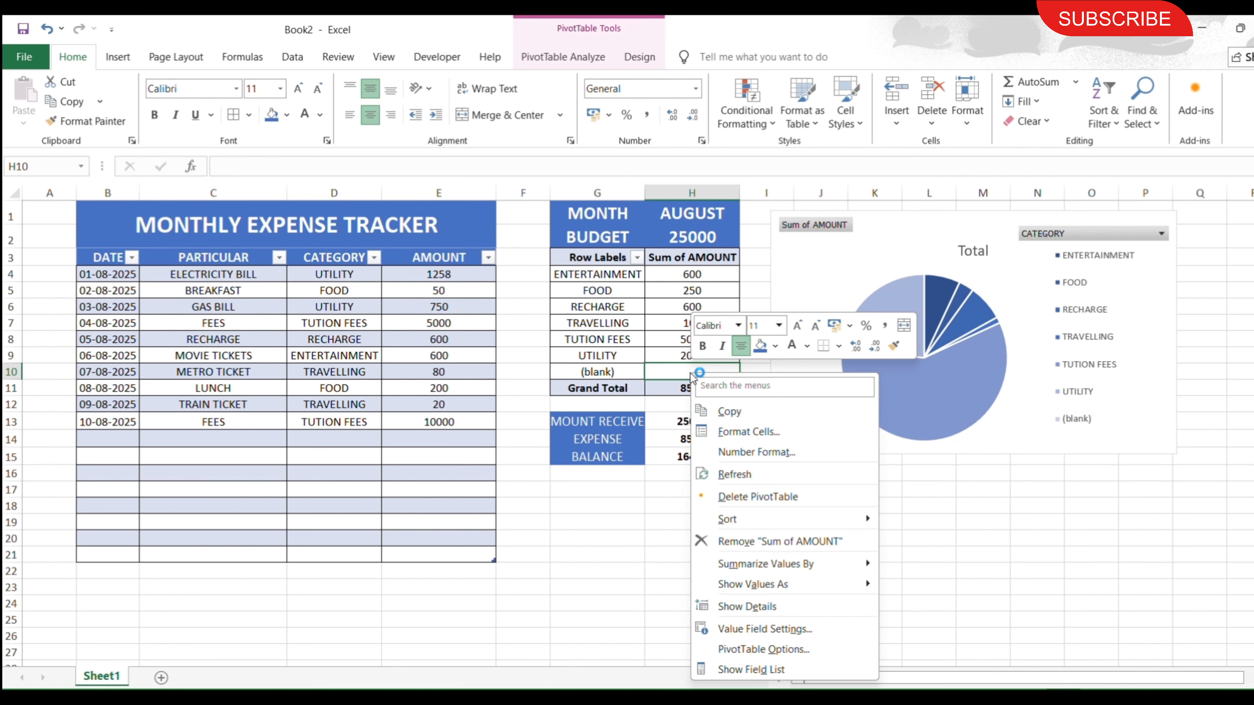
pyautogui.click(735, 479)
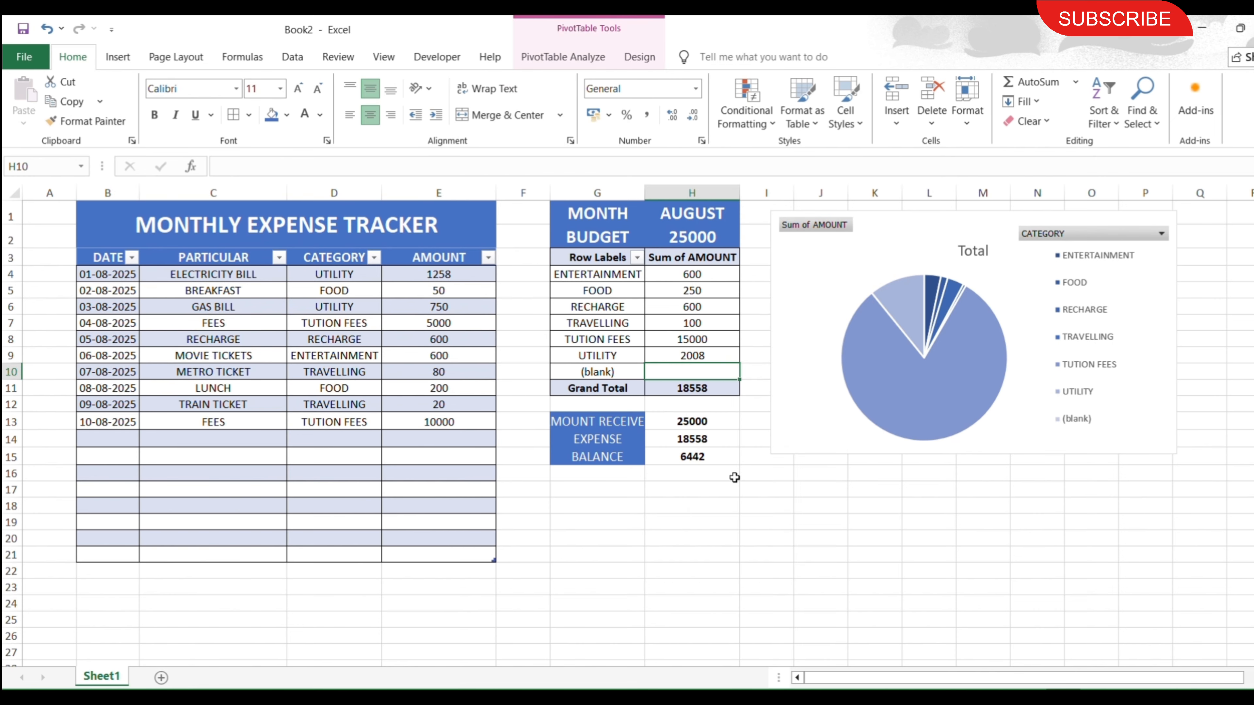
pyautogui.click(735, 479)
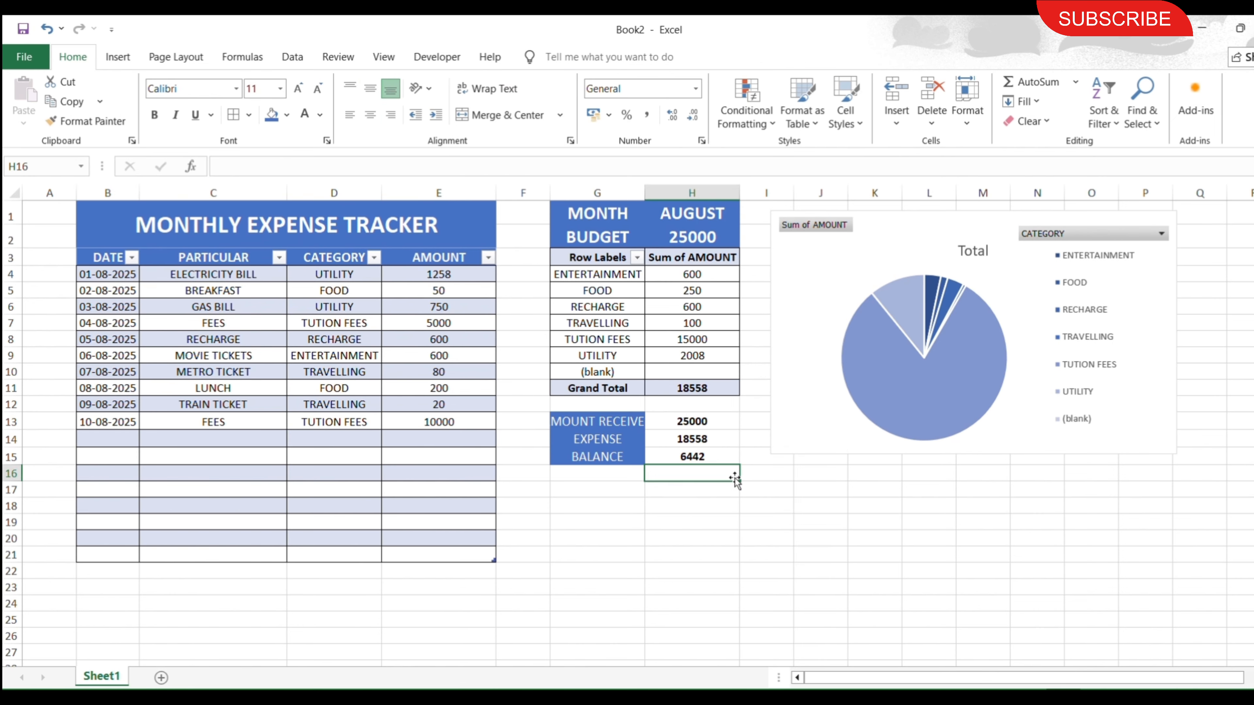